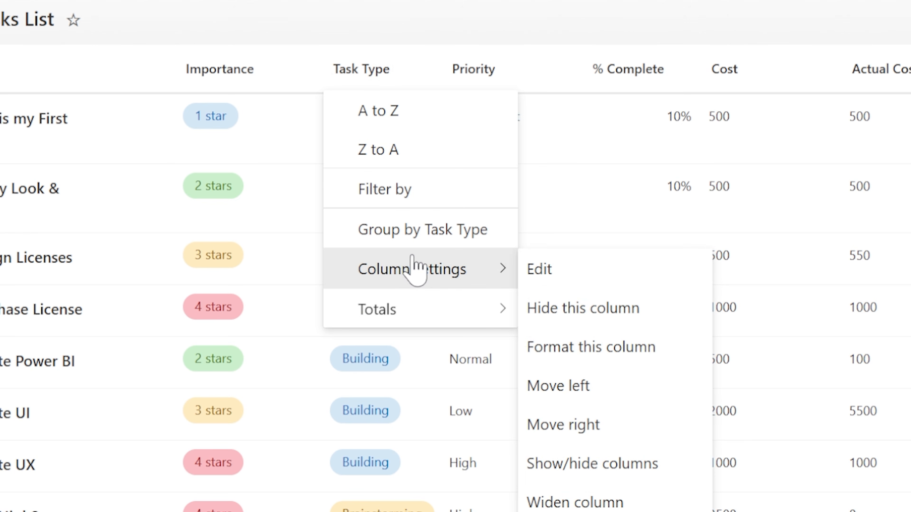
left_click(558, 350)
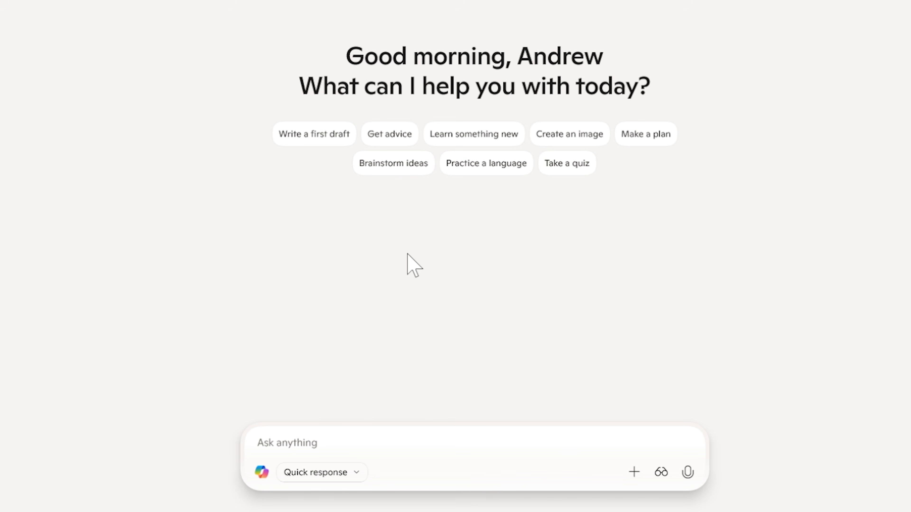
Set Copilot's response mode to Smart and place its window over the SharePoint task list.
left_click(356, 473)
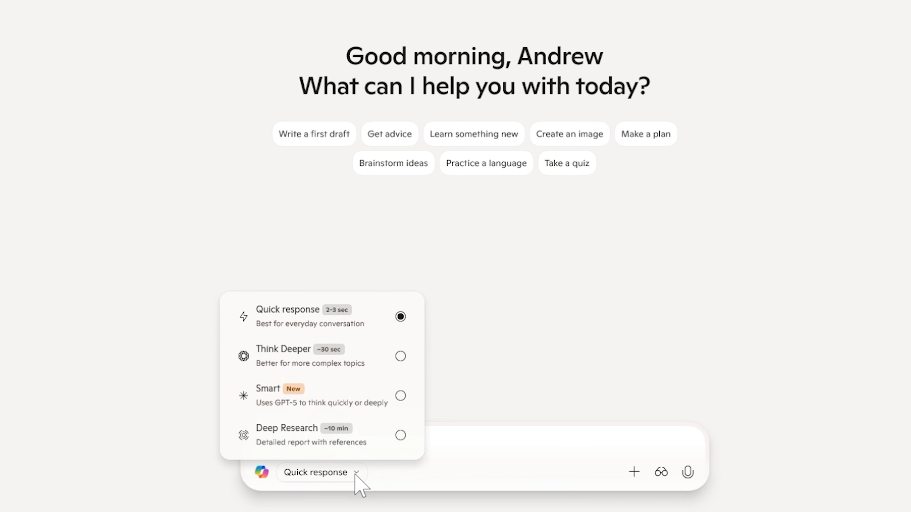
left_click(317, 398)
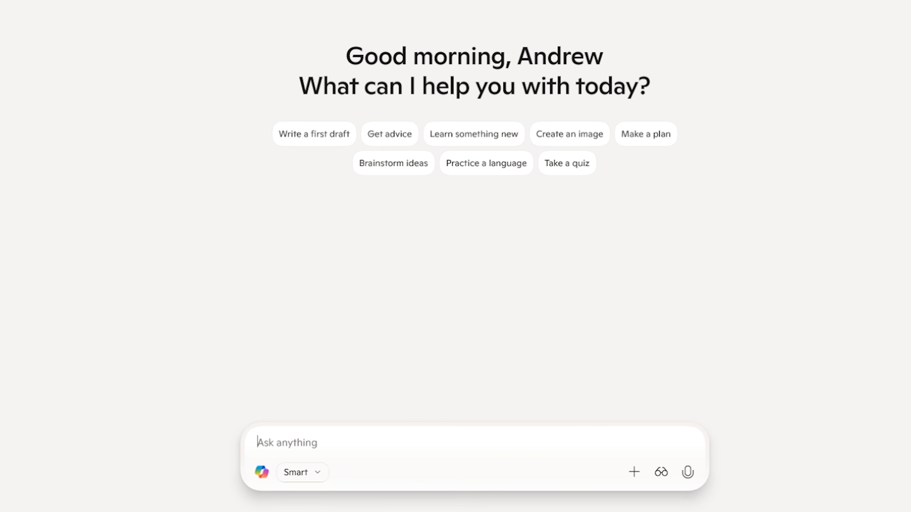
left_click_drag(486, 35, 266, 29)
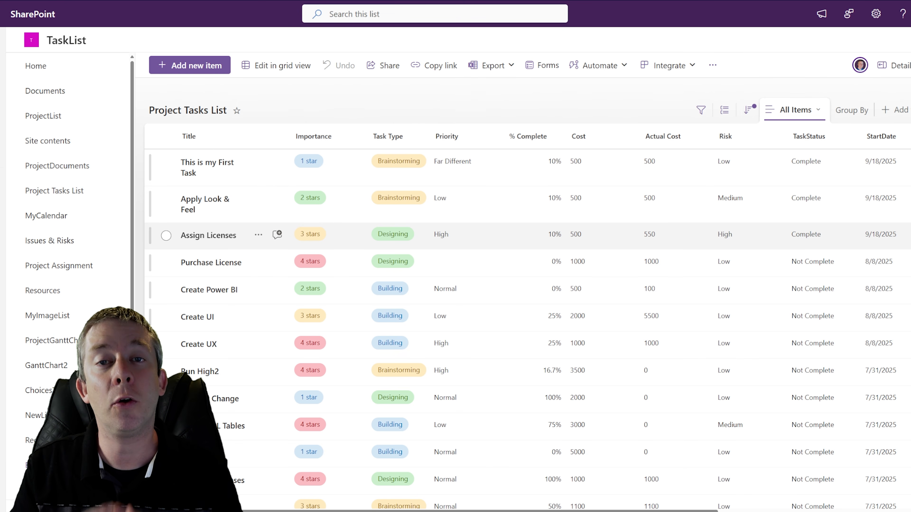
left_click(480, 497)
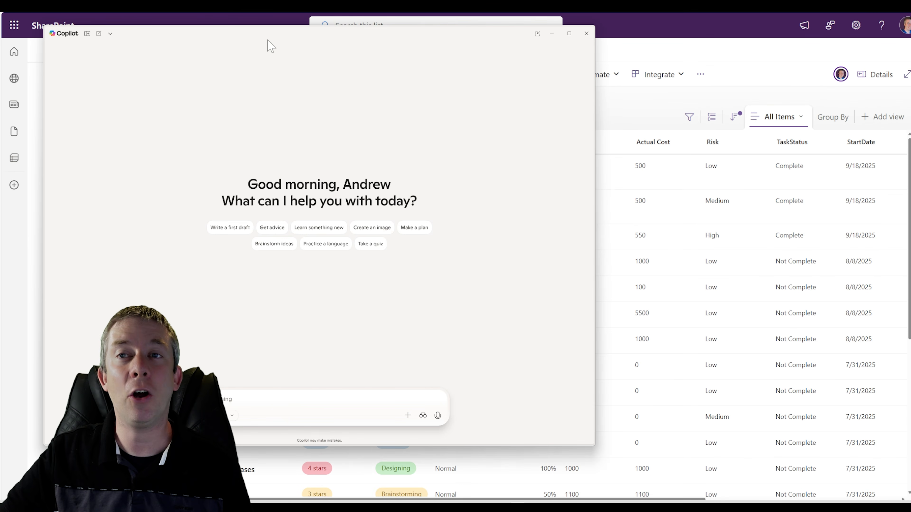
left_click_drag(266, 36, 397, 23)
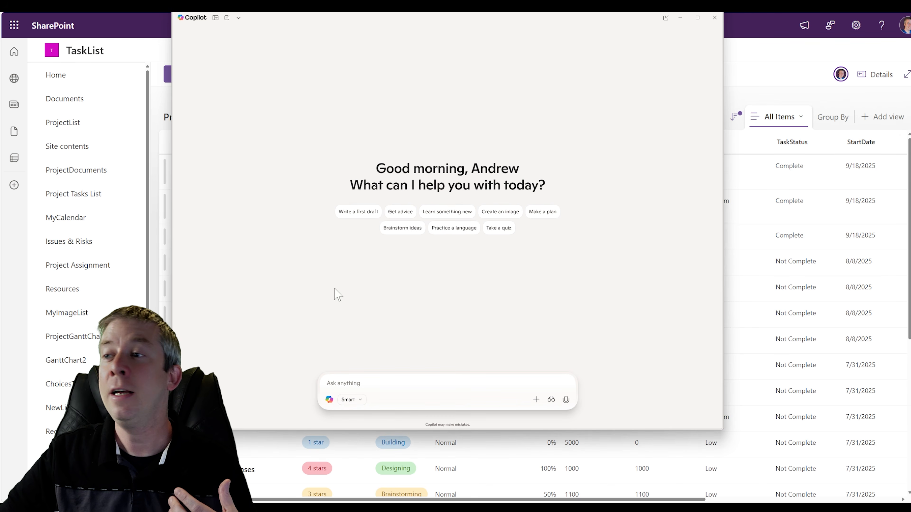
Begin the Copilot prompt with "I have a SharePoint with a Risk Text Field, its options are Low, Medium, and High,".
type("I have a s")
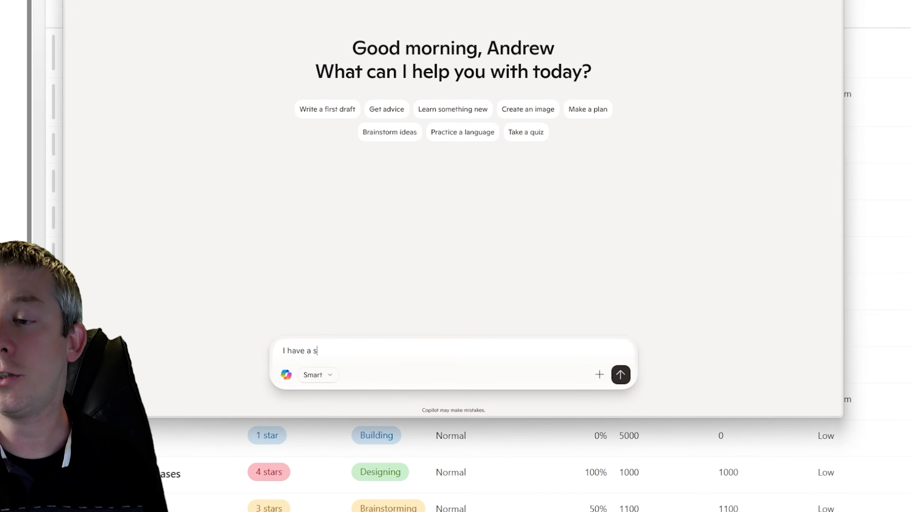
key("BackSpace")
type("SharePoint with")
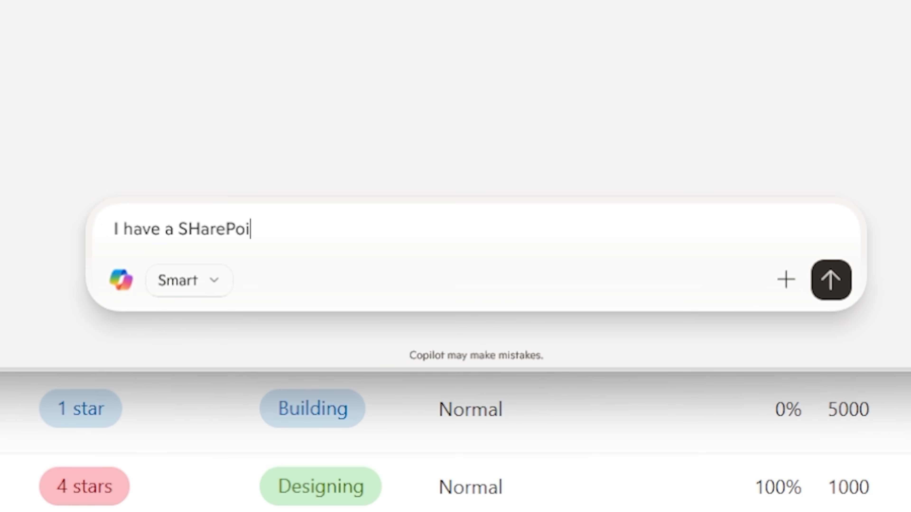
type(" a Risk")
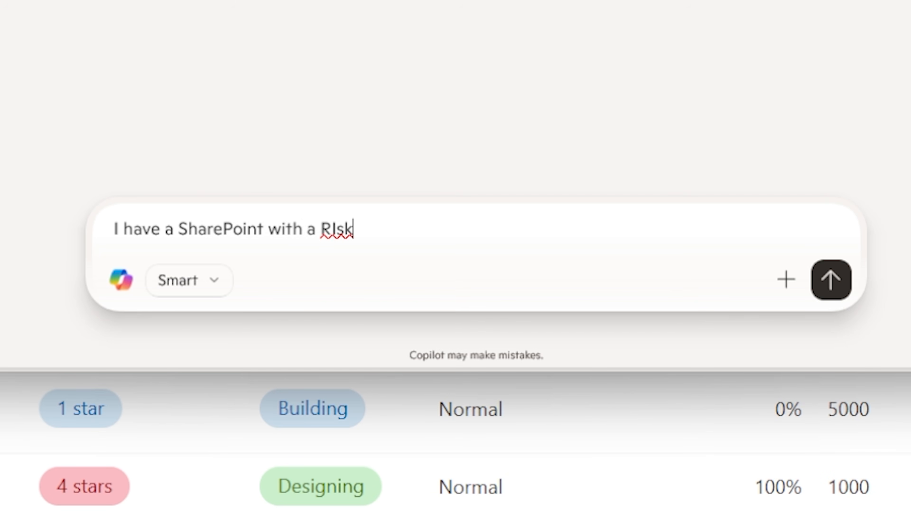
key("BackSpace")
key("BackSpace")
key("BackSpace")
type("isk Text ")
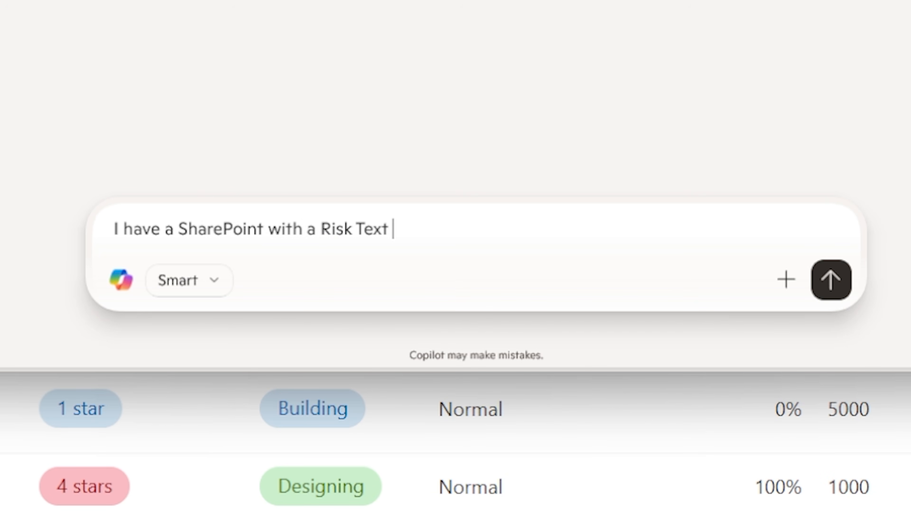
type("Field, its o")
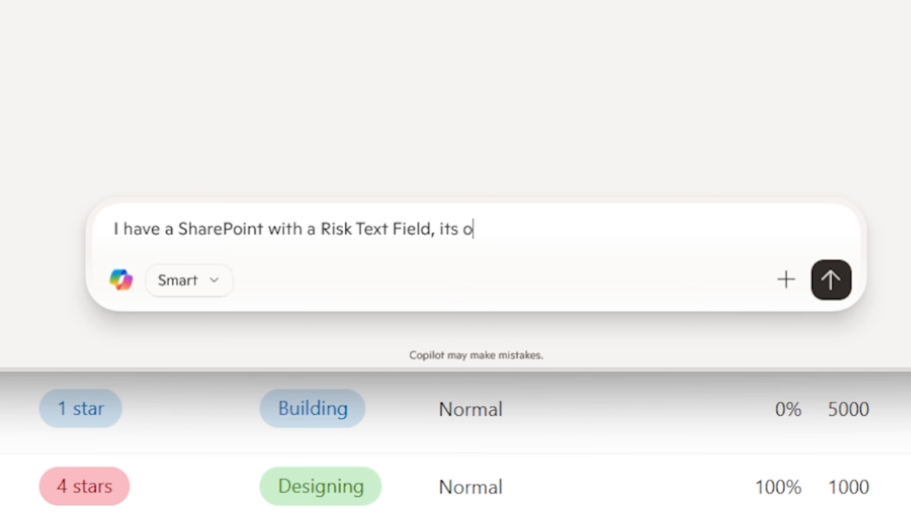
type("ptions are Lo")
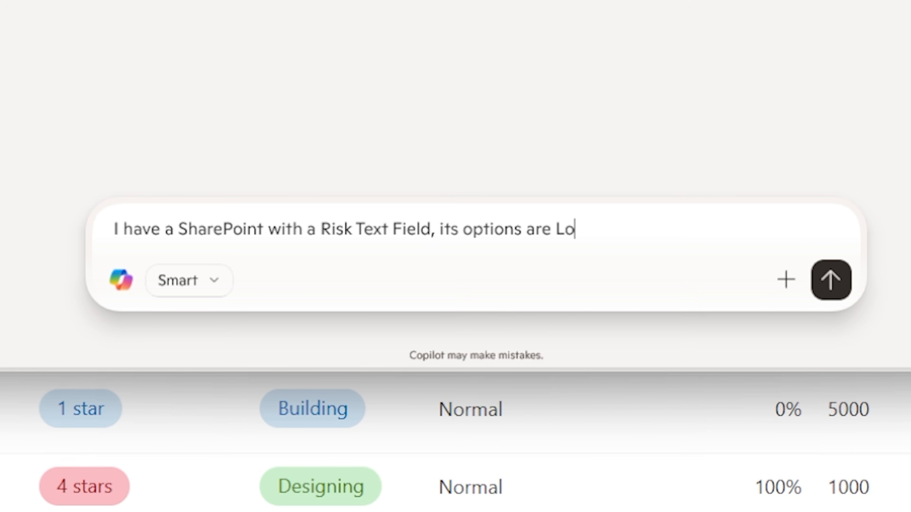
type("w, Medium")
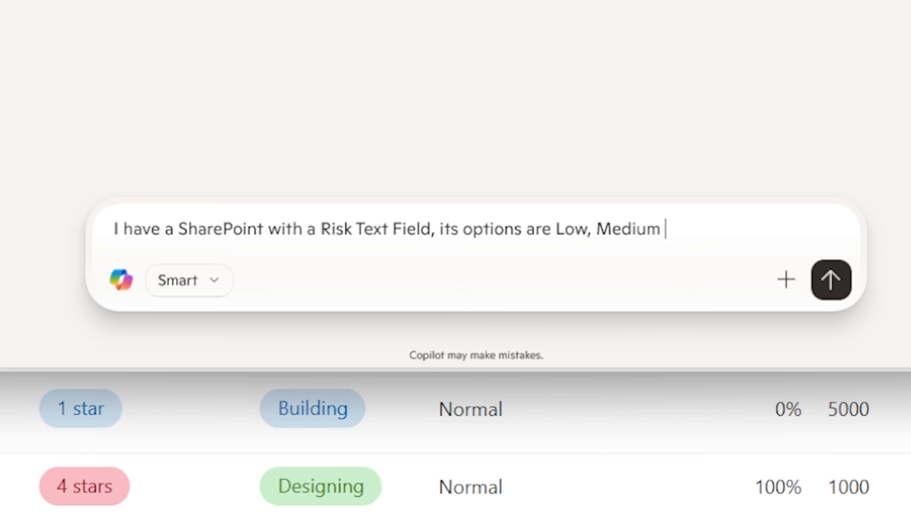
type(", and High,")
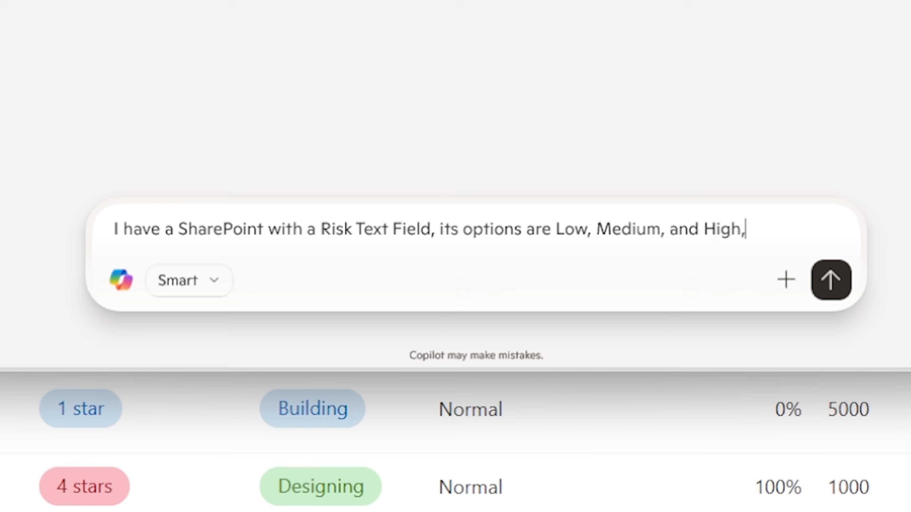
Complete and send the prompt with "can you make a JSON conditional formatting using a red yellow green stop sign emoji for this column".
type(" can you make a ")
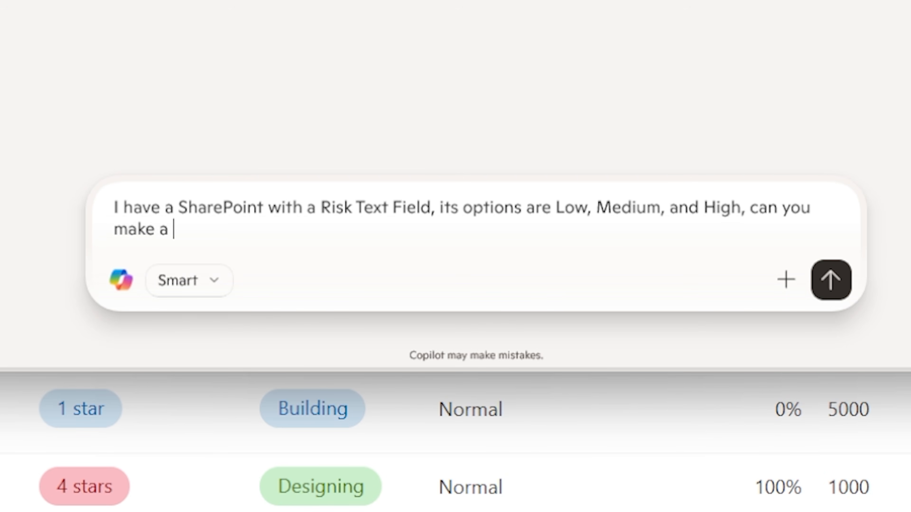
type("JSON")
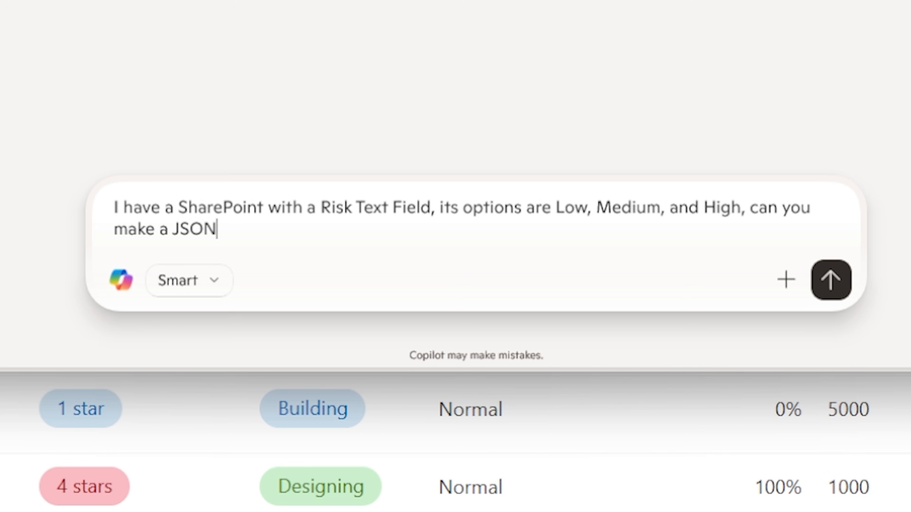
type(" conditional f")
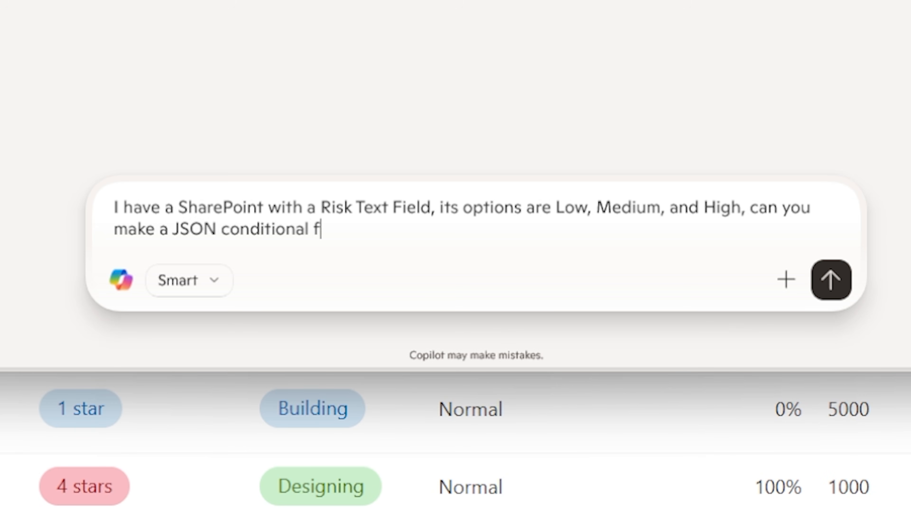
type("ormatting using a")
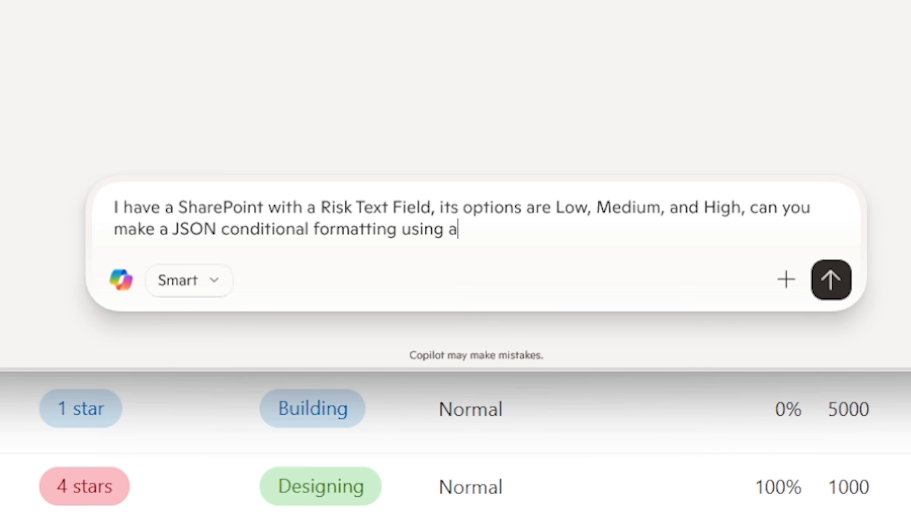
type(" red yellow ")
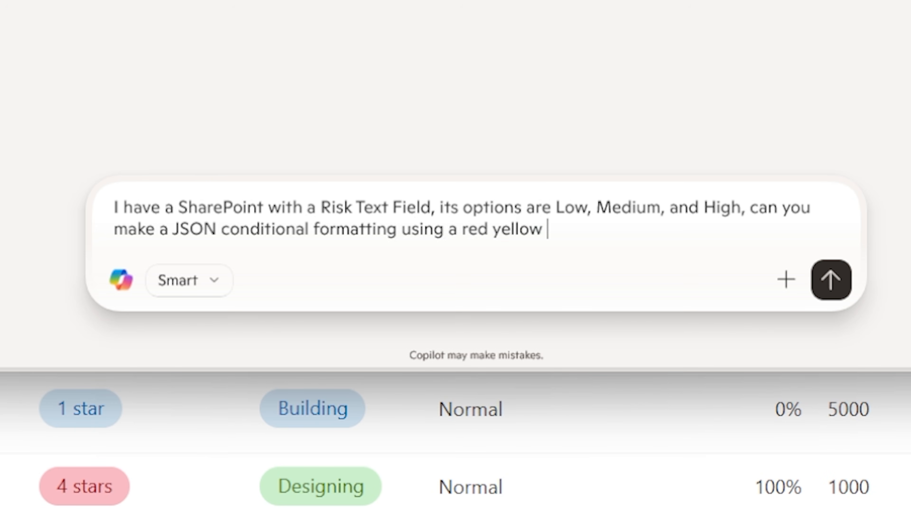
type("green stop")
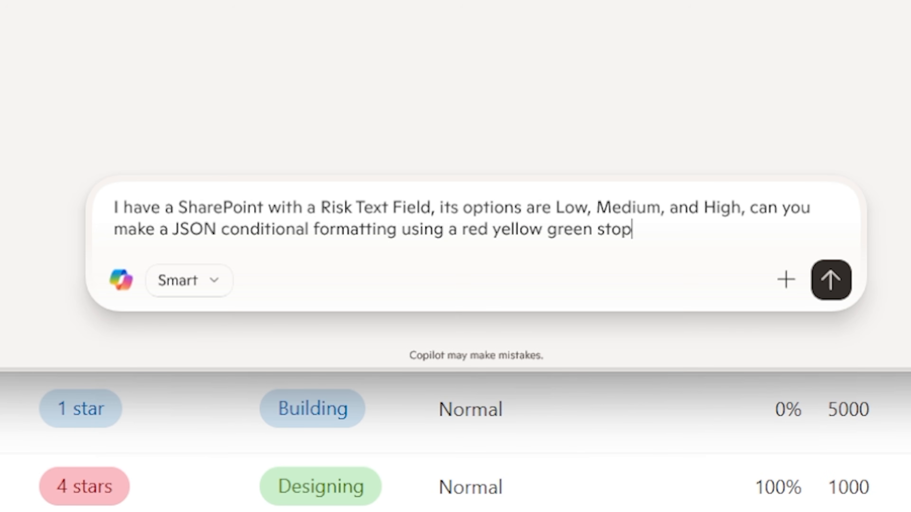
type(" sign emoji ")
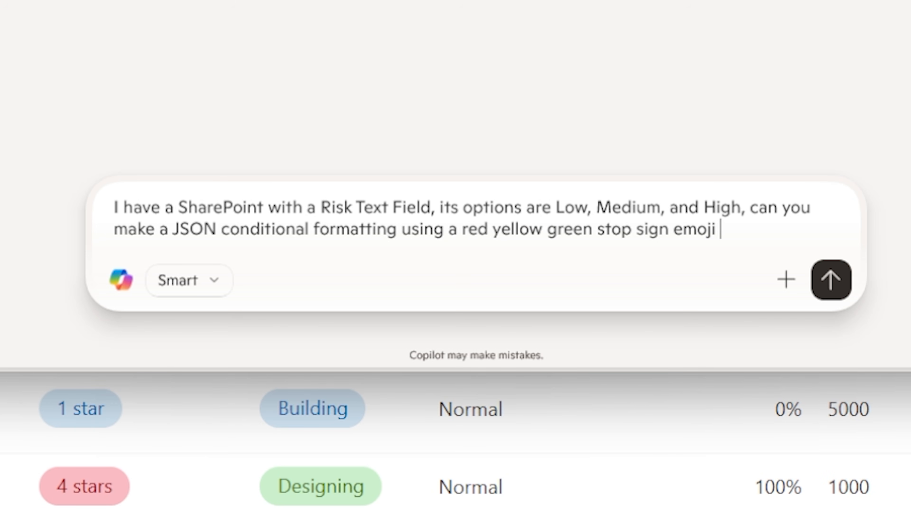
type("for this column")
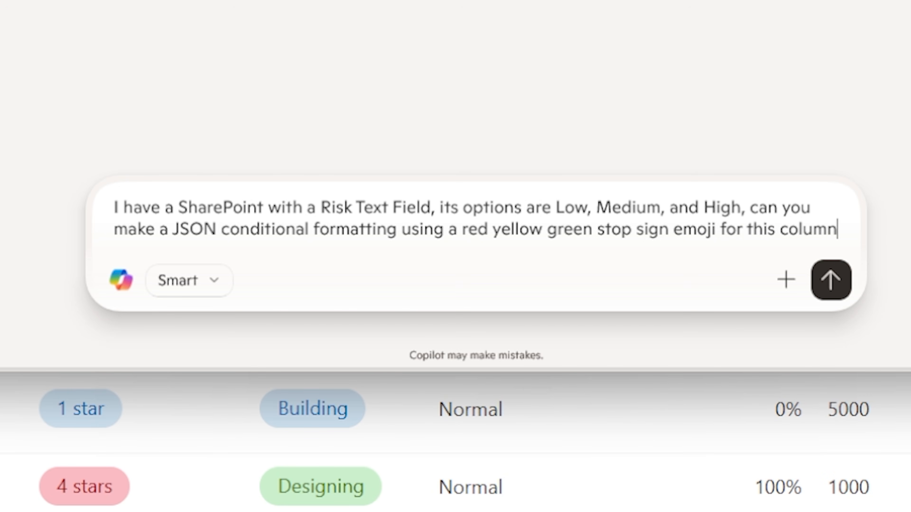
key("Return")
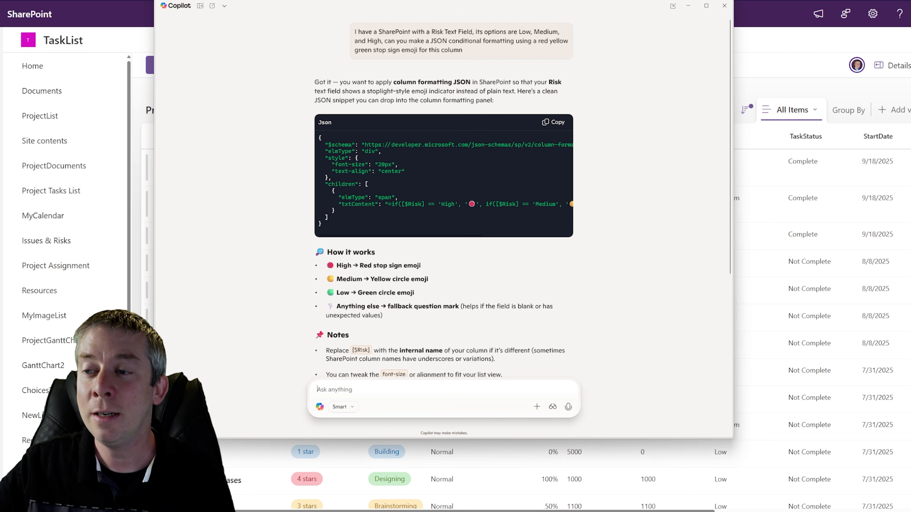
Send Copilot the follow-up request "For High keep it the same rounded ball type emoji".
scroll(444, 201, "down", 1)
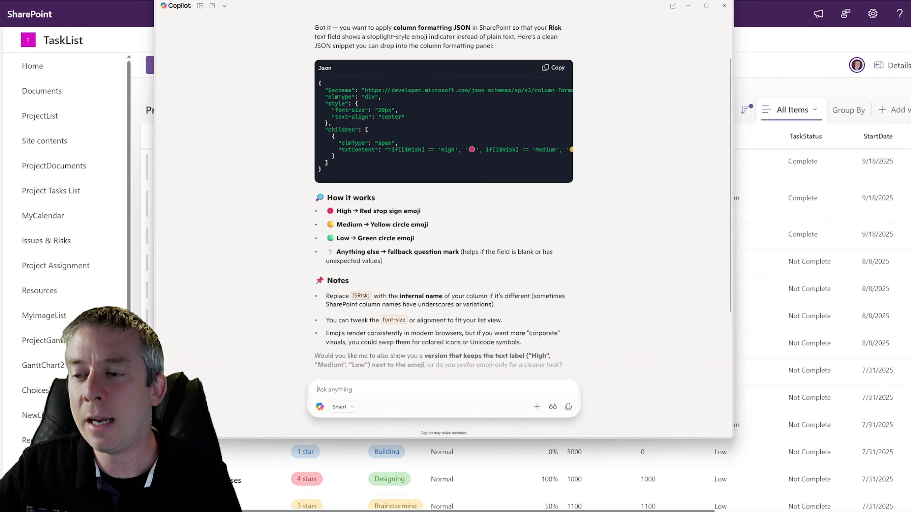
type("For Hig")
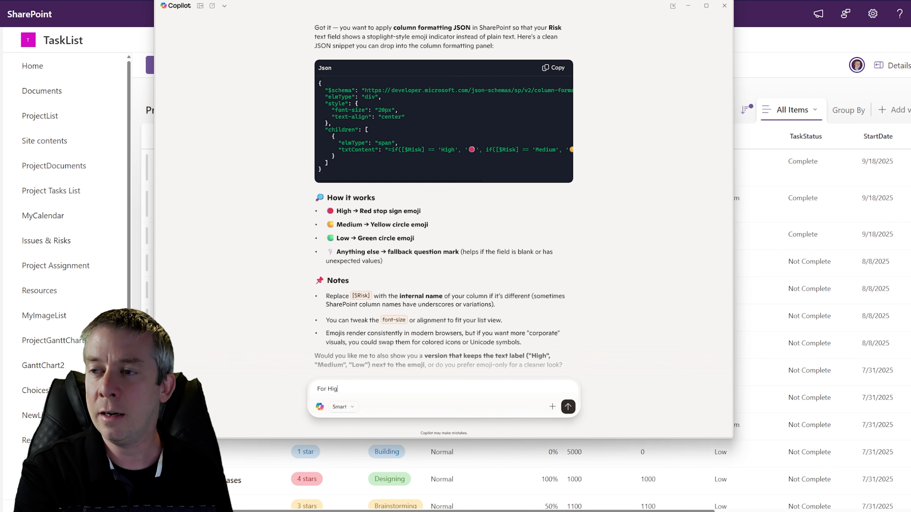
type("h")
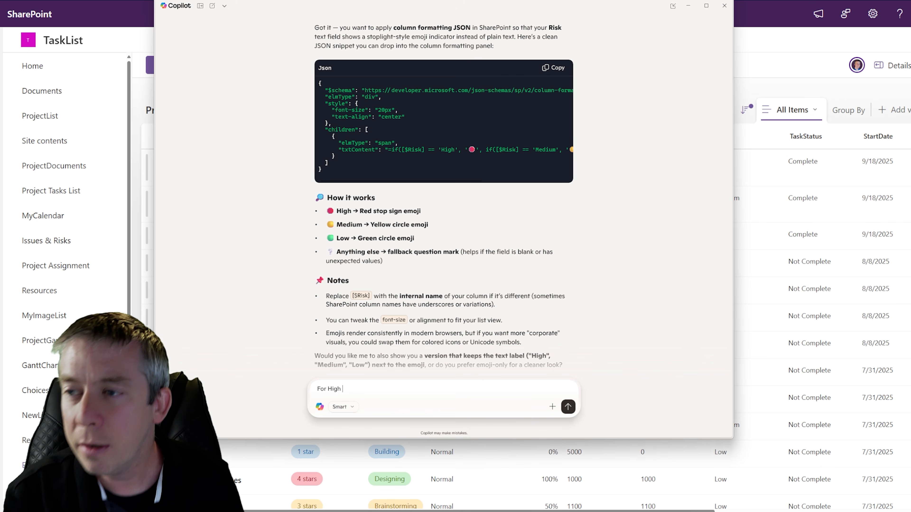
type(" keep")
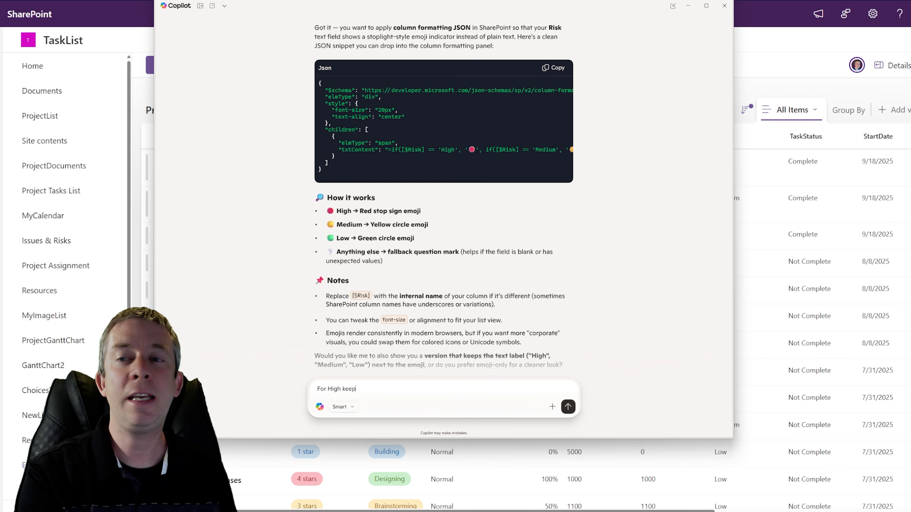
type(" it the same")
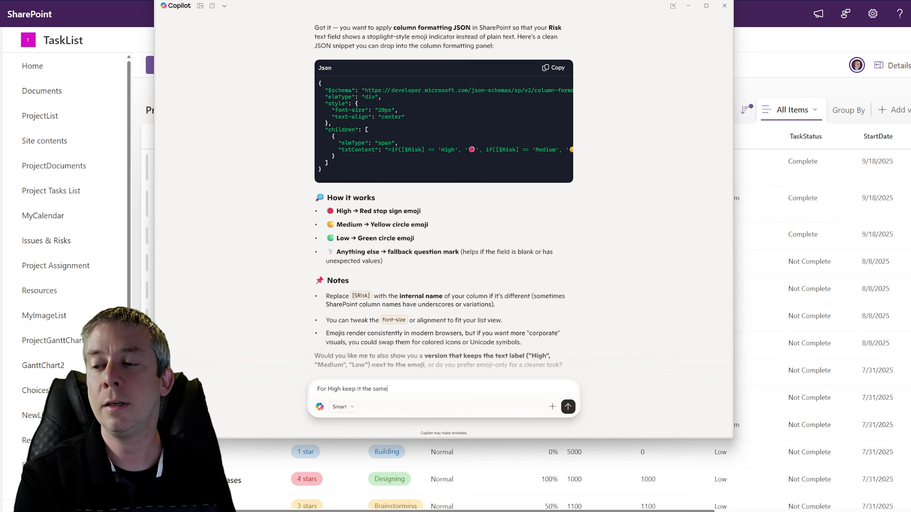
type(" rounded ball type emoji")
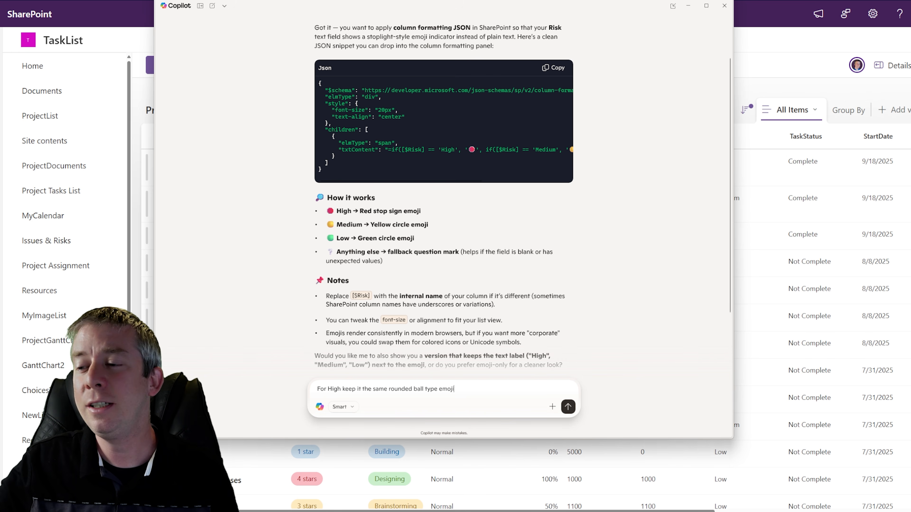
key("Return")
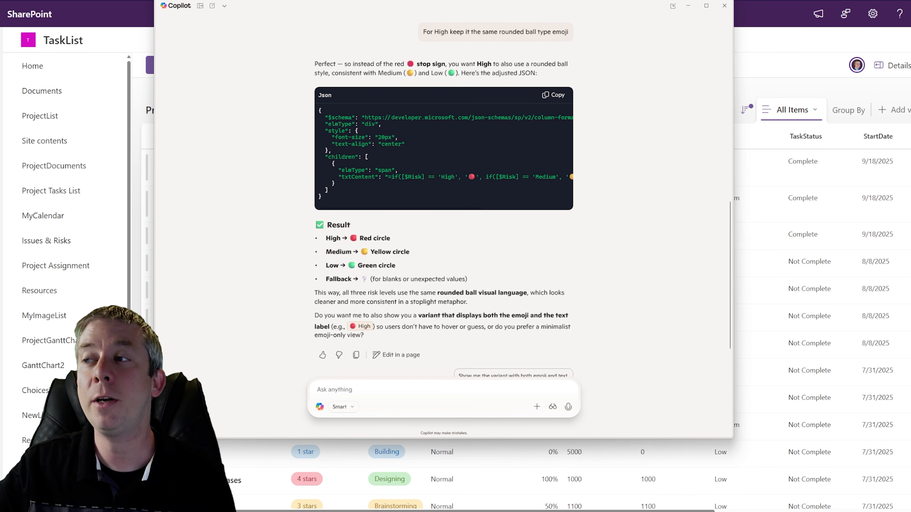
Switch to the SharePoint Project Tasks List and open the Risk column's formatting in advanced mode.
left_click(688, 5)
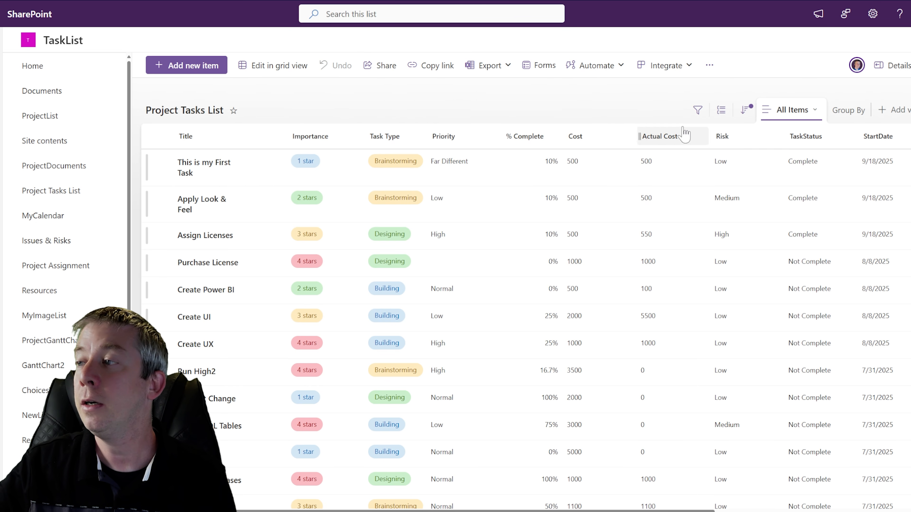
left_click(737, 138)
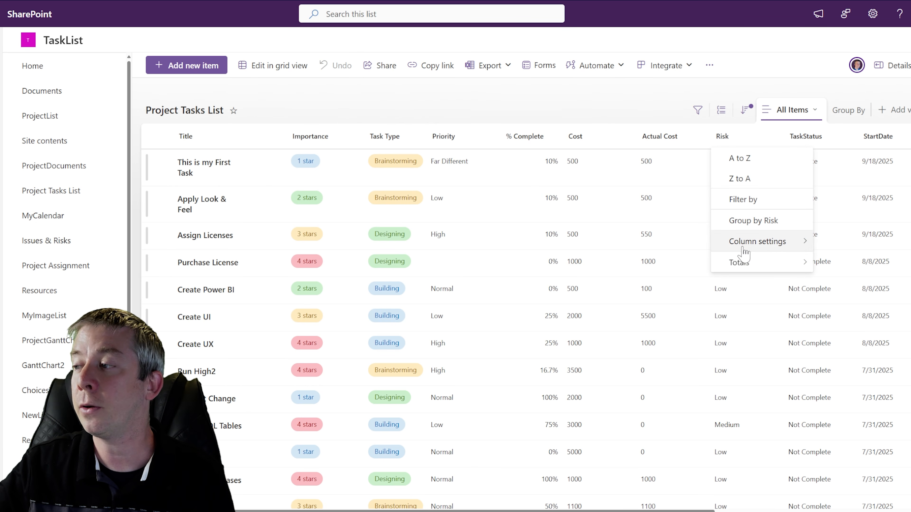
mouse_move(743, 248)
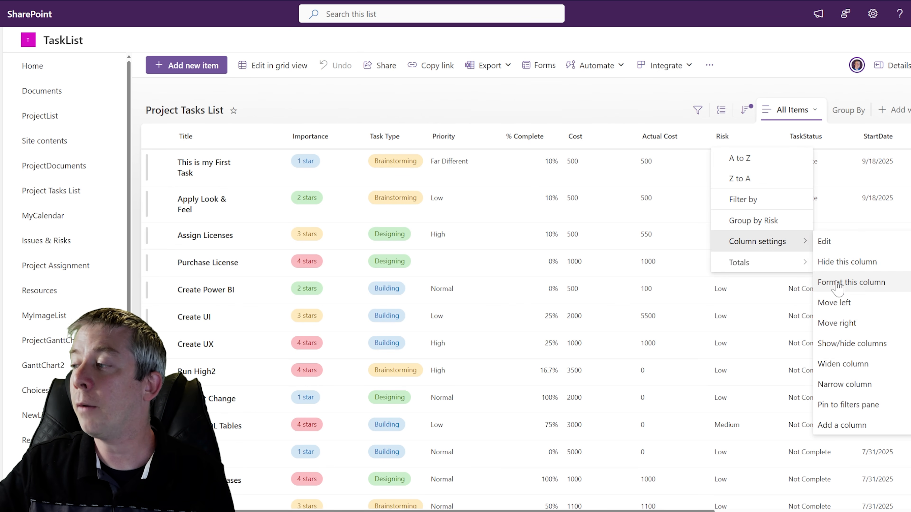
left_click(825, 282)
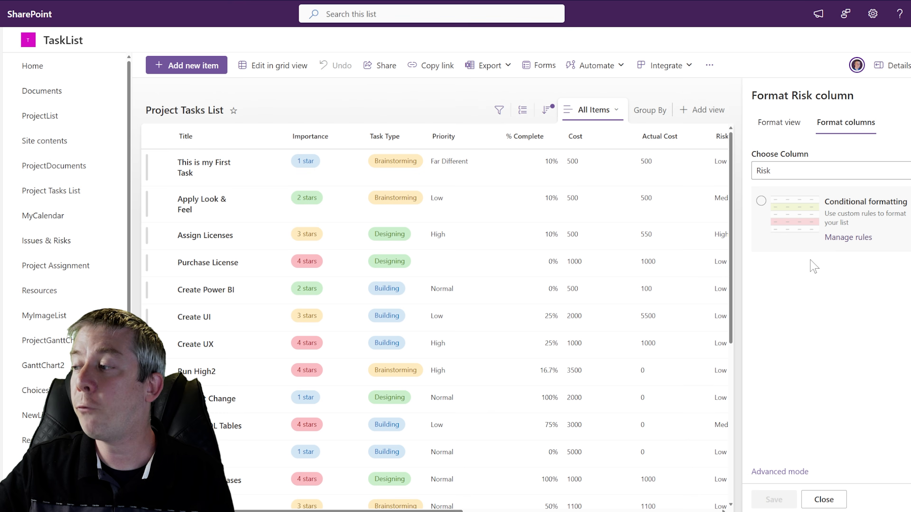
left_click(775, 472)
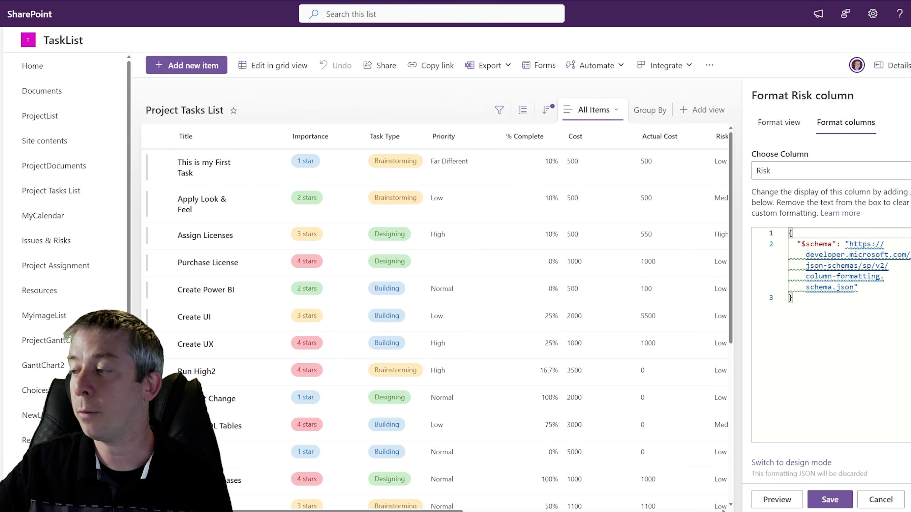
Replace the Risk column's formatting code with Copilot's emoji-only JSON, preview it, save it and close the formatting pane.
key("ctrl+a")
type("{   \"$schema\": \"https://developer.microsoft.com/json-schemas/sp/v2/column-formatting.schema.json\",   \"elmType\": \"div\",   \"style\": {     \"font-size\": \"20px\",     \"text-align\": \"center\"   },   \"children\": [     {       \"elmType\": \"span\",       \"txtContent\": \"=if([$Risk] == 'High', '🔴', if([$Risk] == 'Medium', '🟡', if([$Risk] == 'Low', '🟢', '?')))\"     }   ] }")
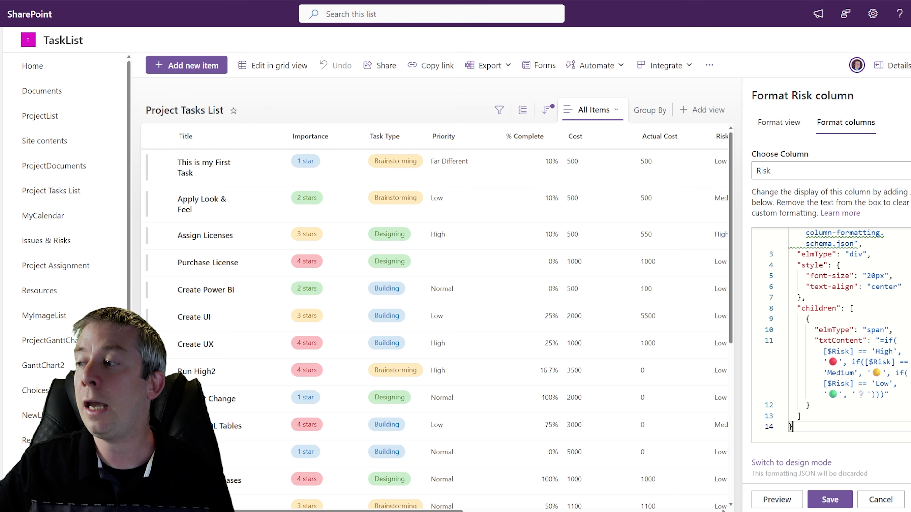
left_click(767, 500)
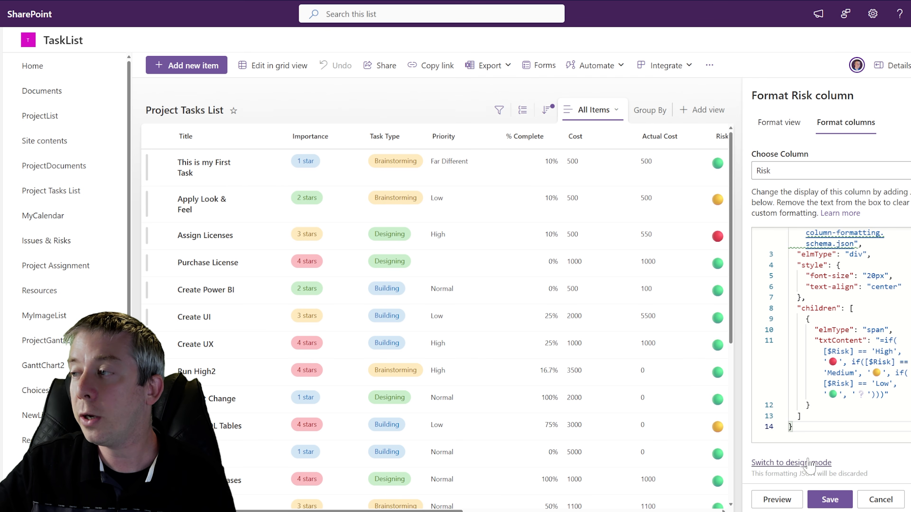
left_click(826, 499)
left_click(880, 500)
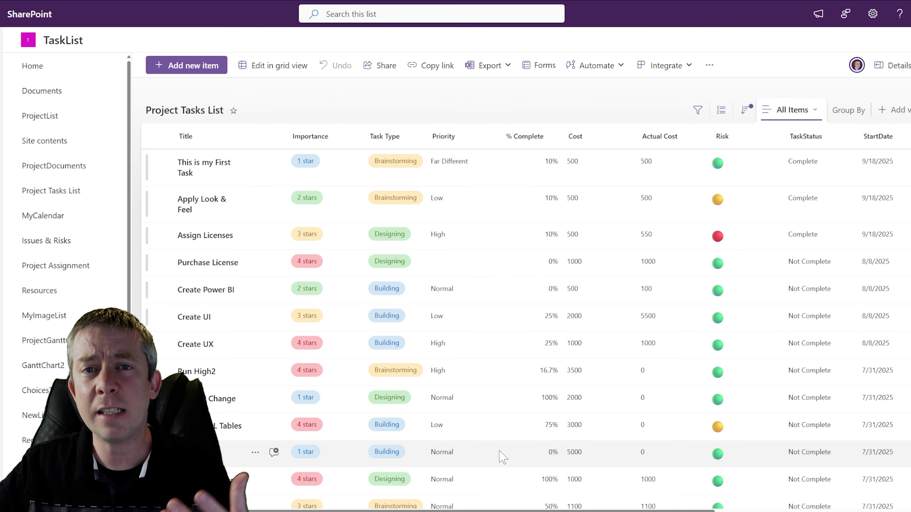
Switch to Copilot and send the follow-up request "Make sure to have the text after the emoji for High Medium Low".
mouse_move(518, 507)
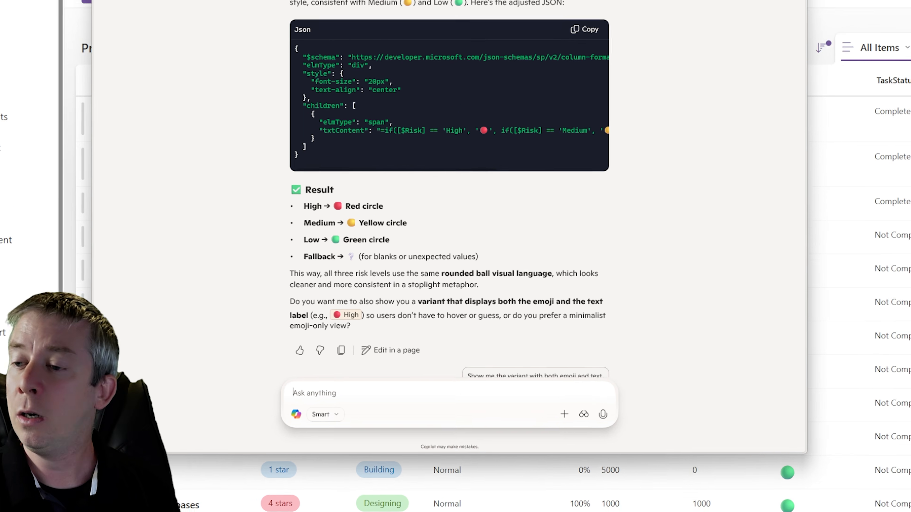
type("Mak")
type("e sur")
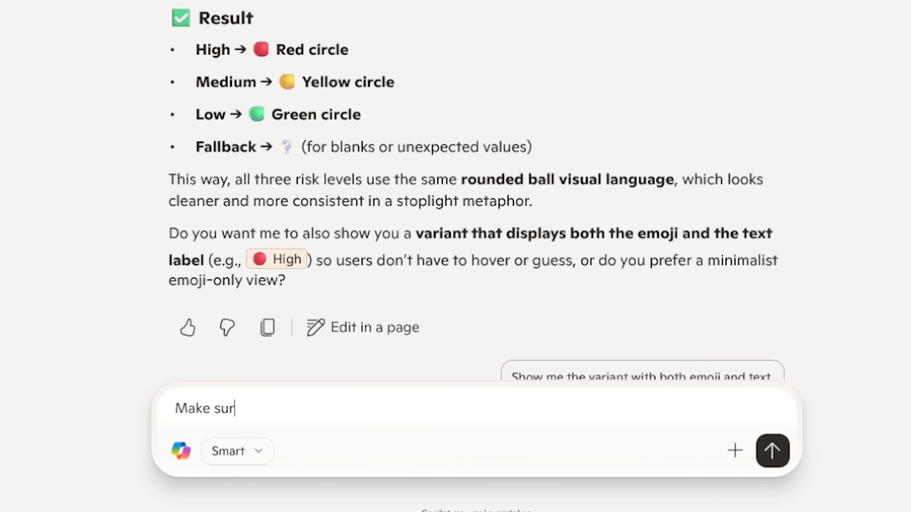
type("e to have the ")
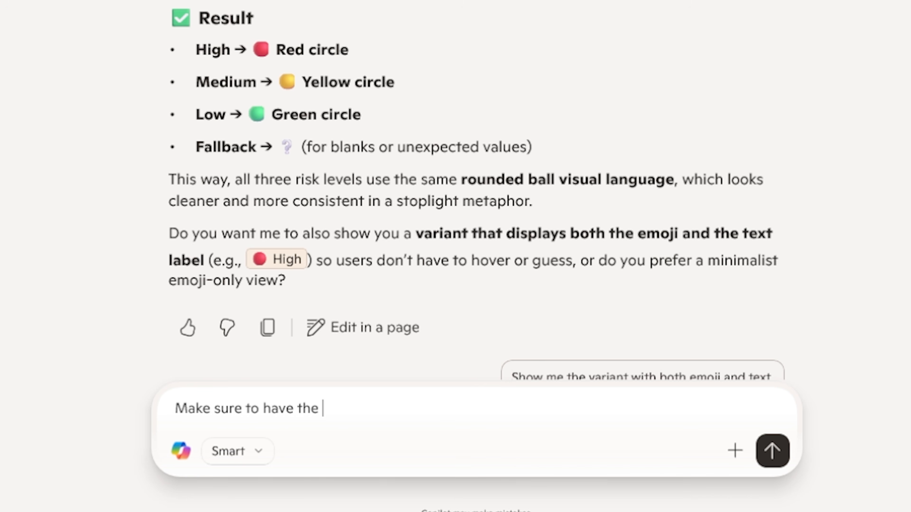
type("text after the ")
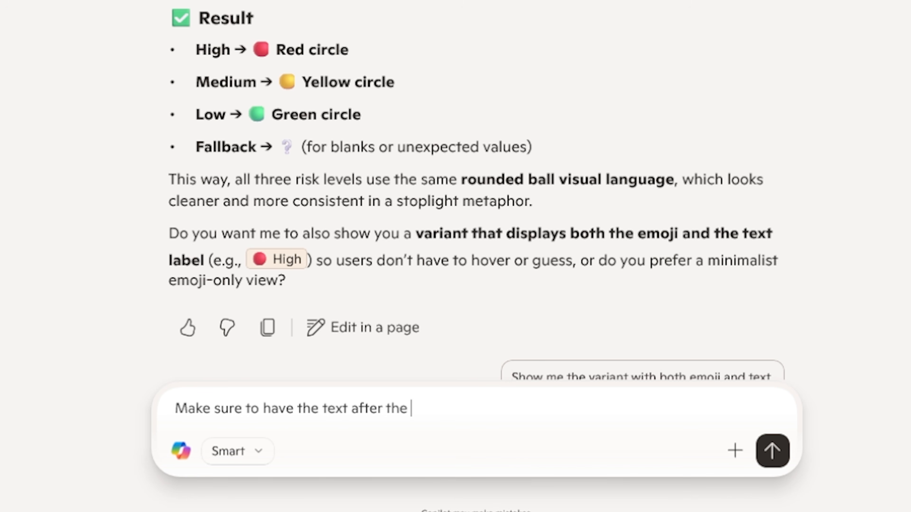
type("emoji for High Medi")
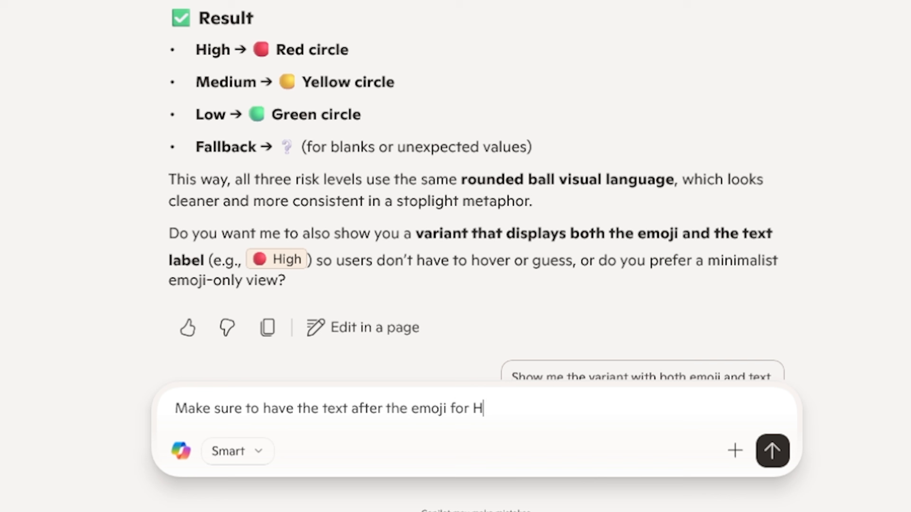
type("um Low")
key("Return")
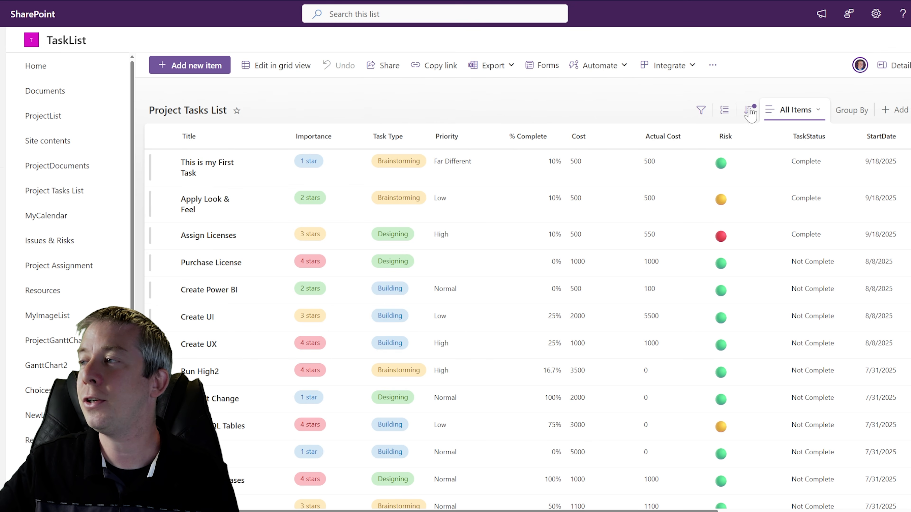
In the SharePoint list, replace the Risk column's formatting code with Copilot's updated emoji-plus-text JSON and save it.
left_click(730, 139)
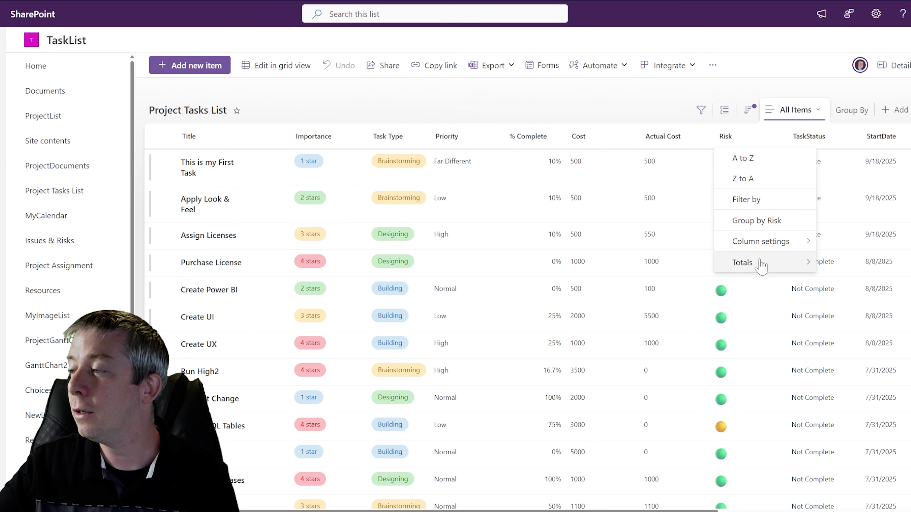
mouse_move(760, 241)
left_click(781, 225)
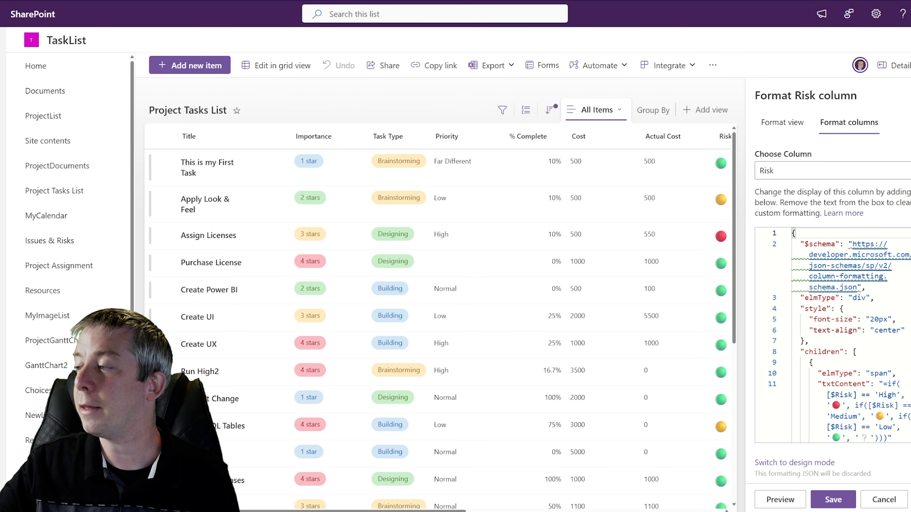
key("ctrl+a")
key("ctrl+v")
left_click(832, 499)
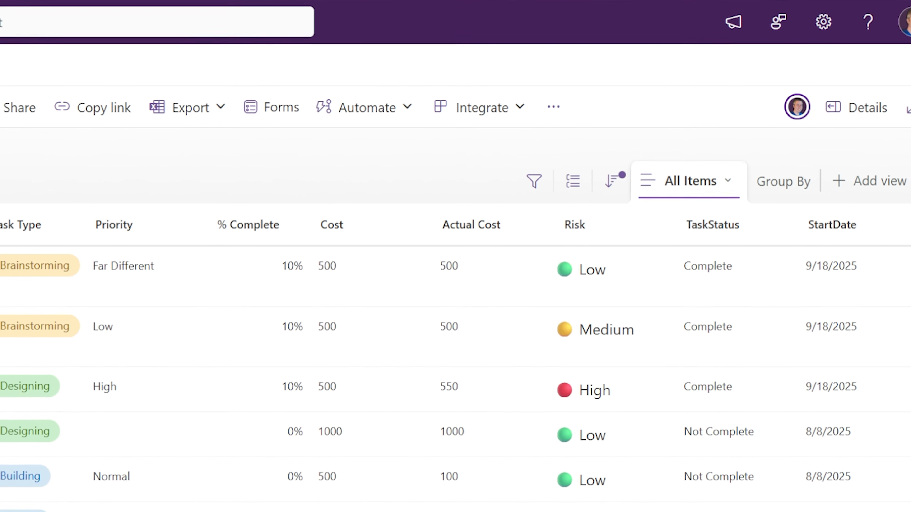
Open the Project Tasks List's settings and bring up the edit page of the Importance column.
left_click(822, 23)
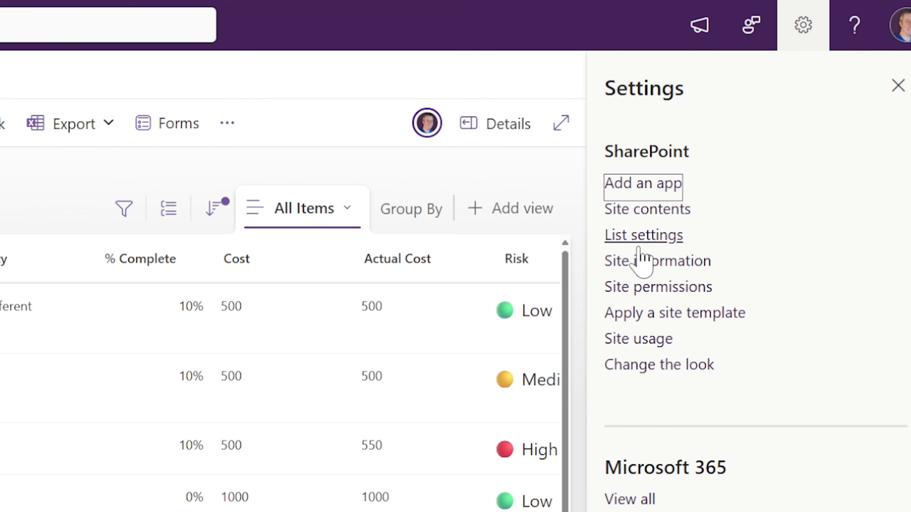
left_click(644, 238)
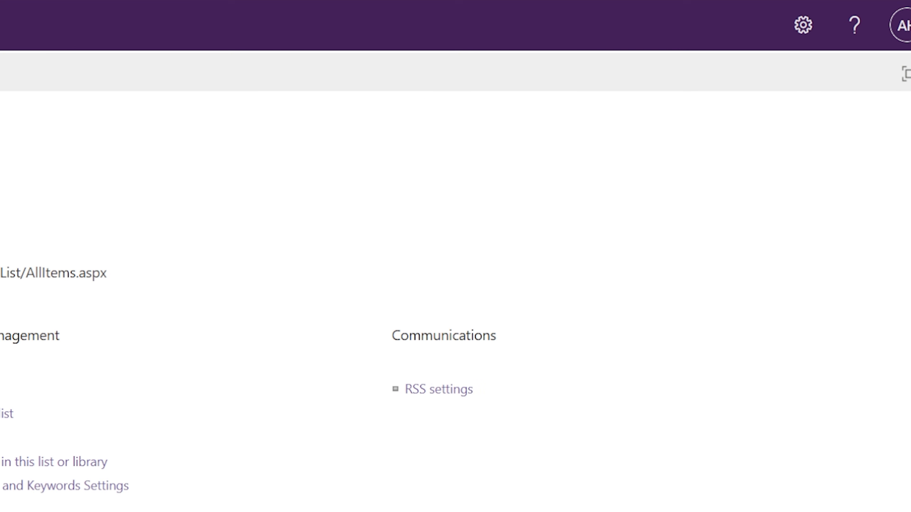
scroll(72, 230, "down", 5)
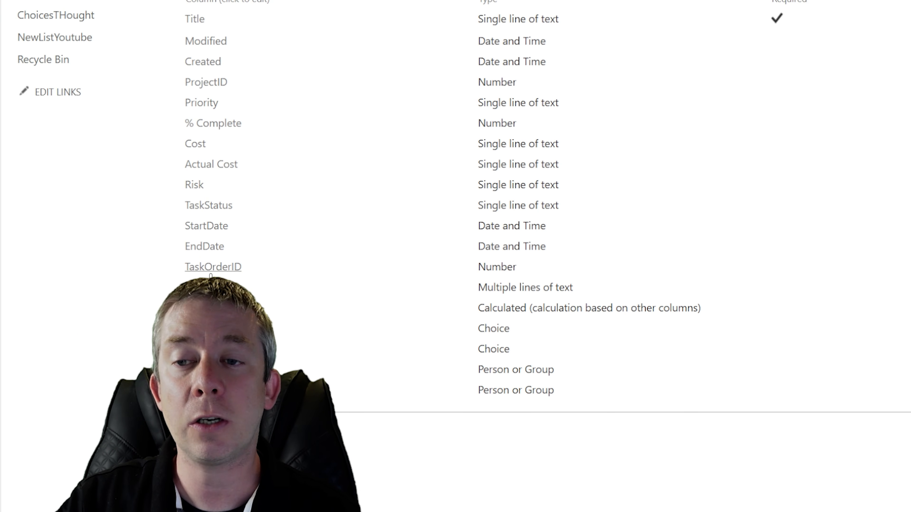
scroll(215, 268, "down", 3)
left_click(224, 223)
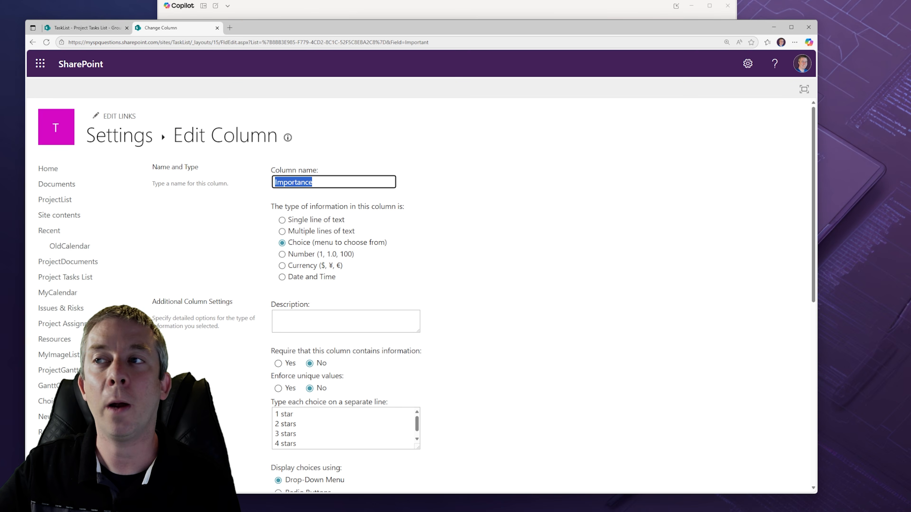
Compare the Importance column's display name with its internal field name in the page address, and return to the task list.
left_click_drag(390, 42, 435, 42)
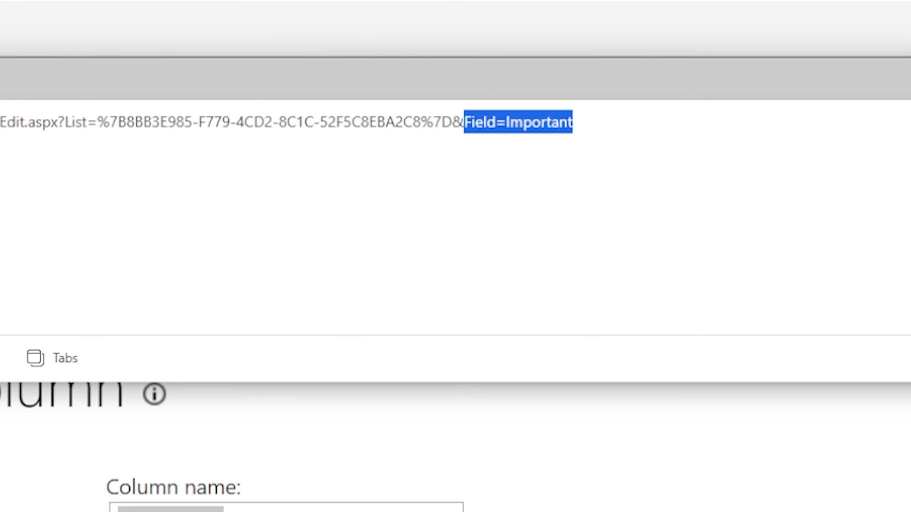
left_click(573, 122)
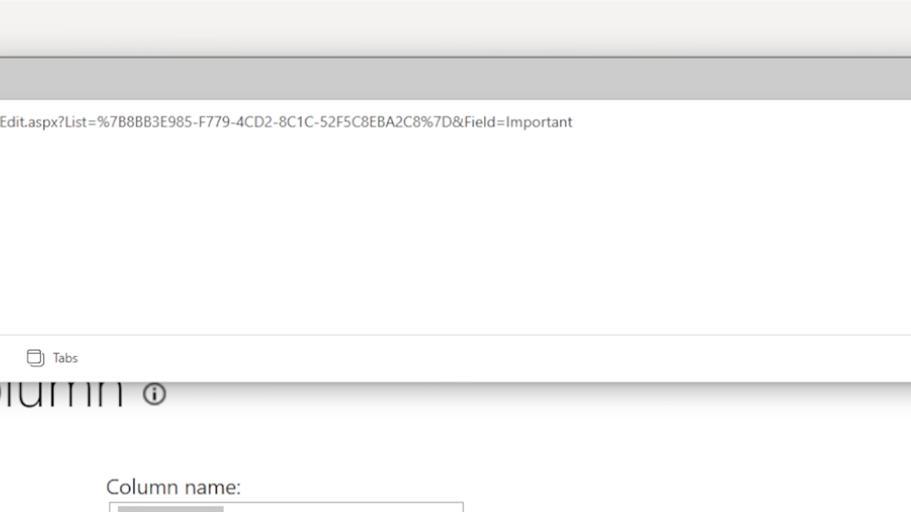
left_click_drag(573, 122, 506, 122)
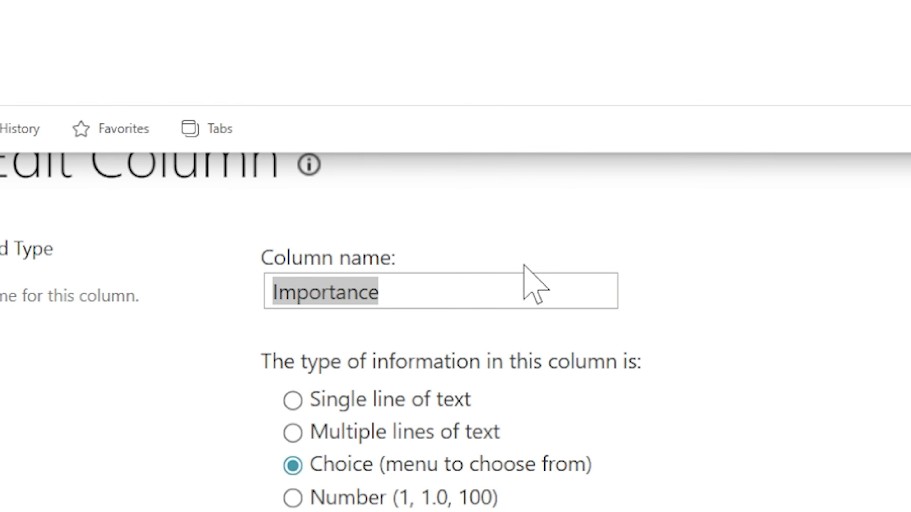
left_click(416, 239)
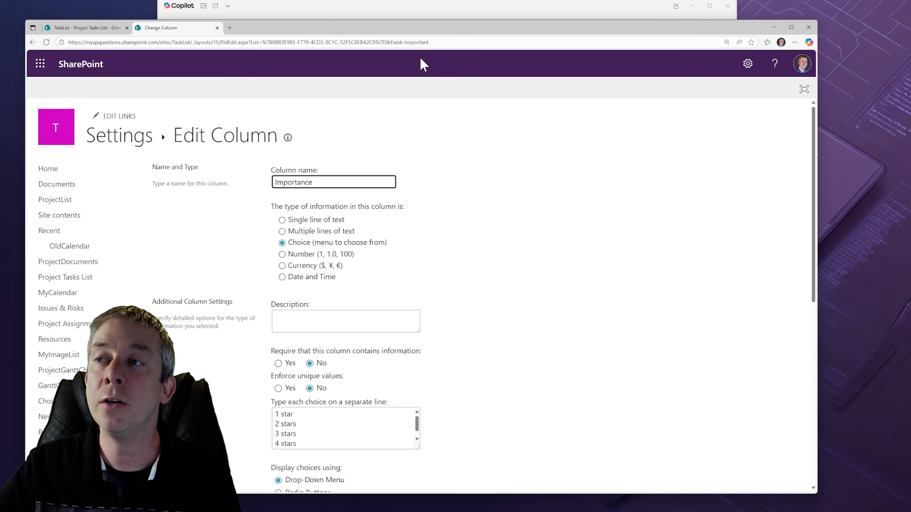
double_click(419, 42)
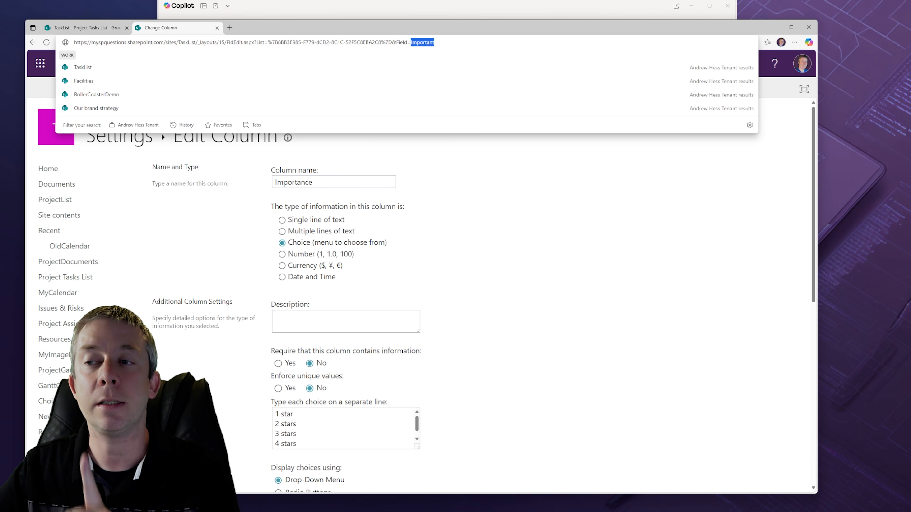
left_click(325, 183)
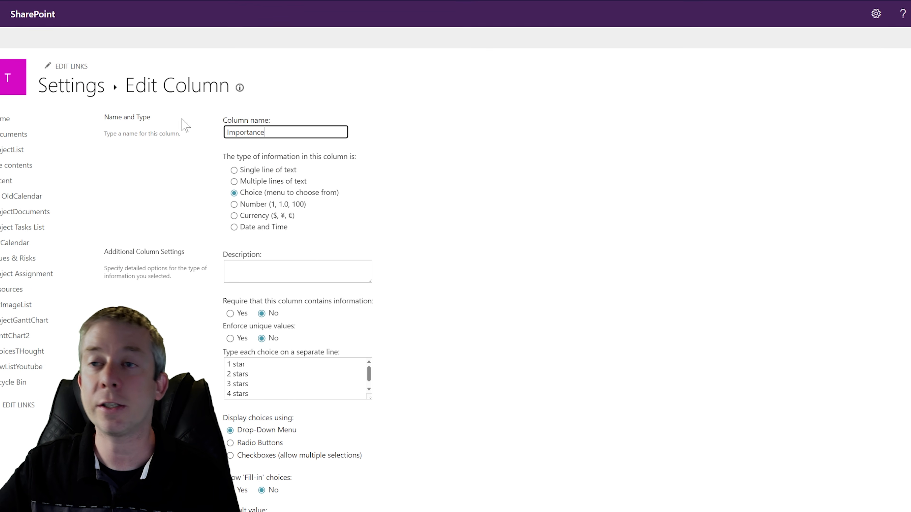
left_click(75, 88)
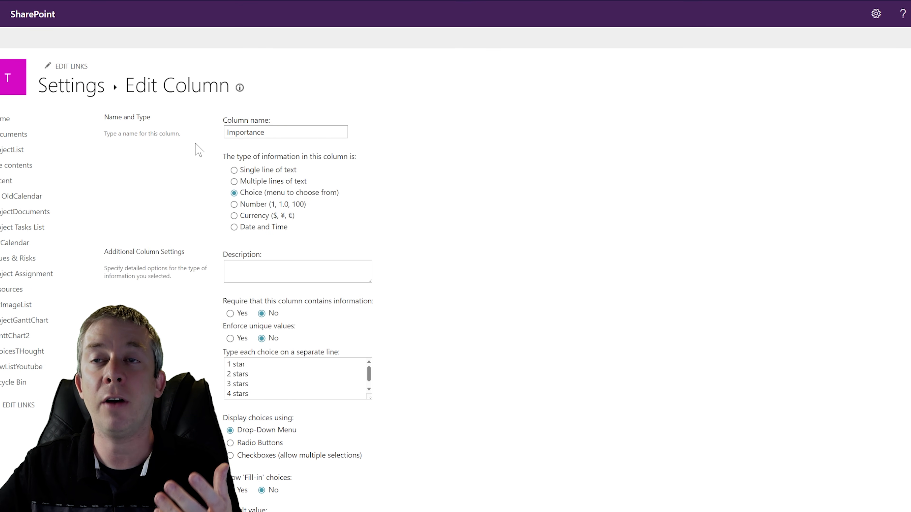
left_click(272, 147)
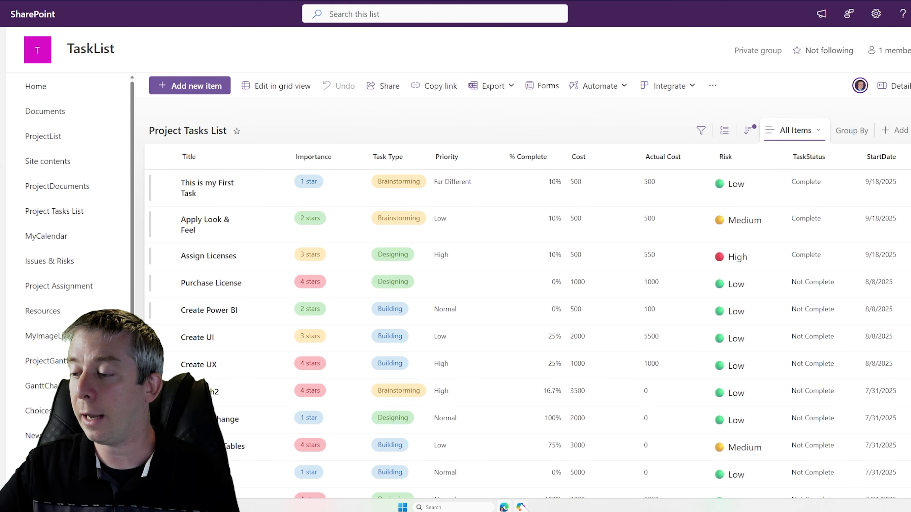
Switch to Copilot and begin a new prompt with "Ok now I have a field called "Important" and it is choice type field with".
left_click(520, 507)
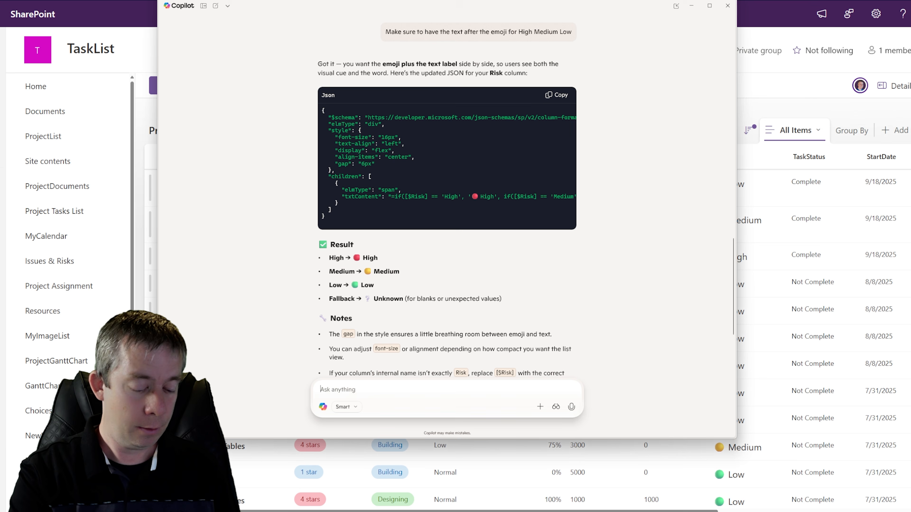
type("Ok now I have a fiel")
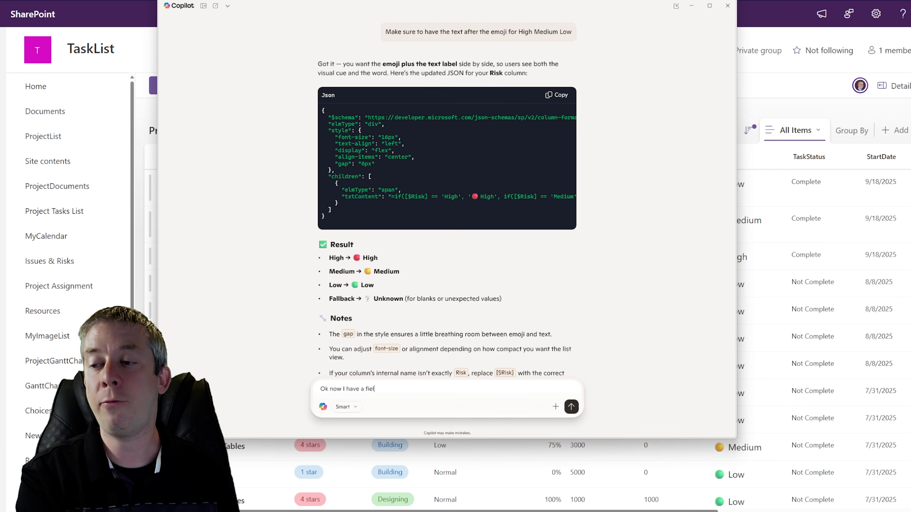
type("d called \"I")
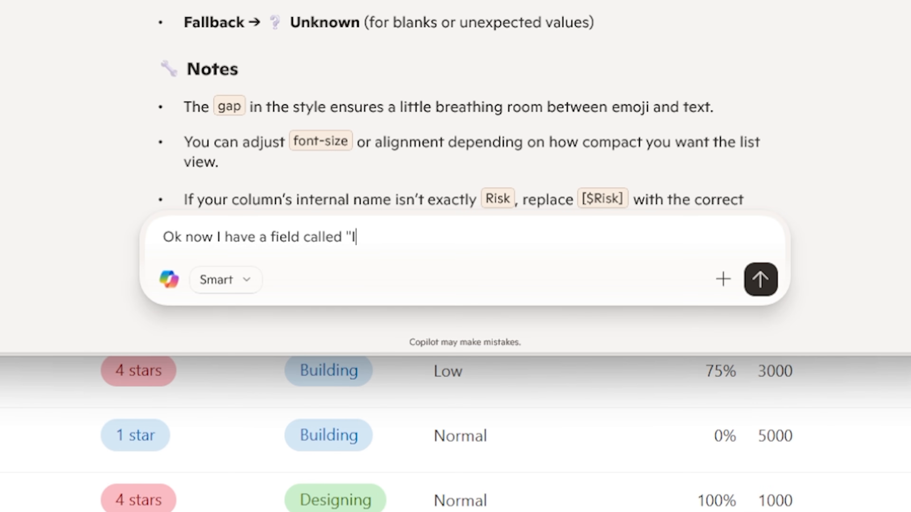
type("mportant")
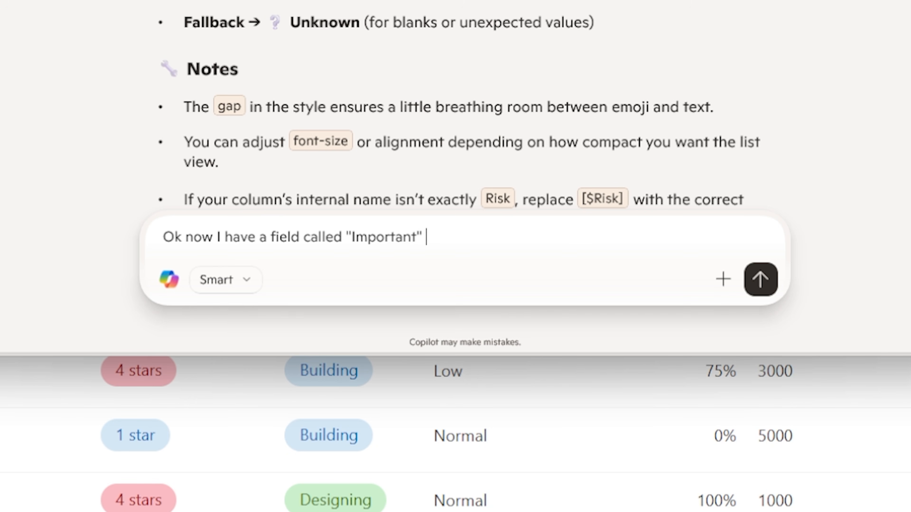
type("\" and it is")
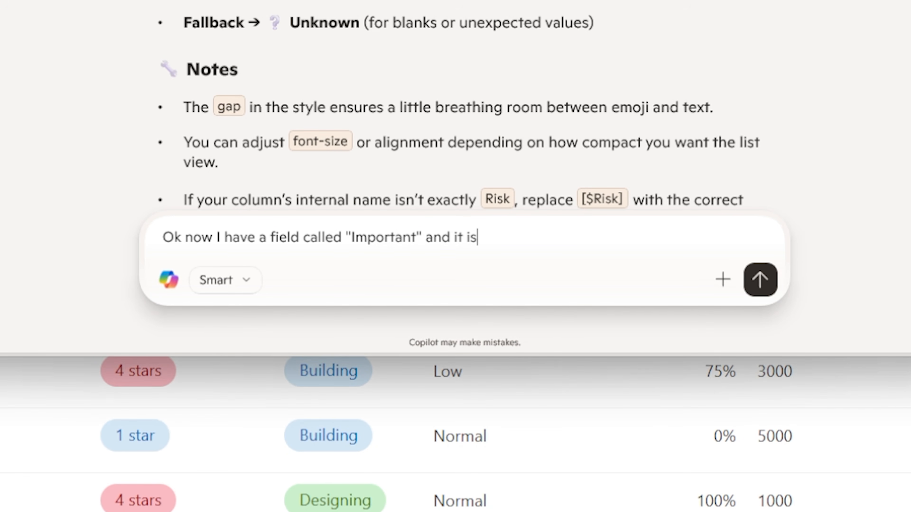
type(" choice type f")
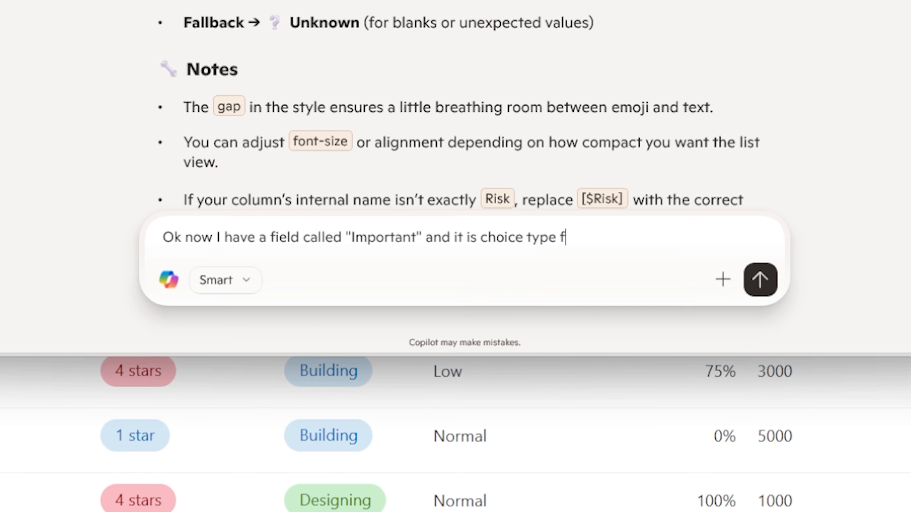
type("ield with")
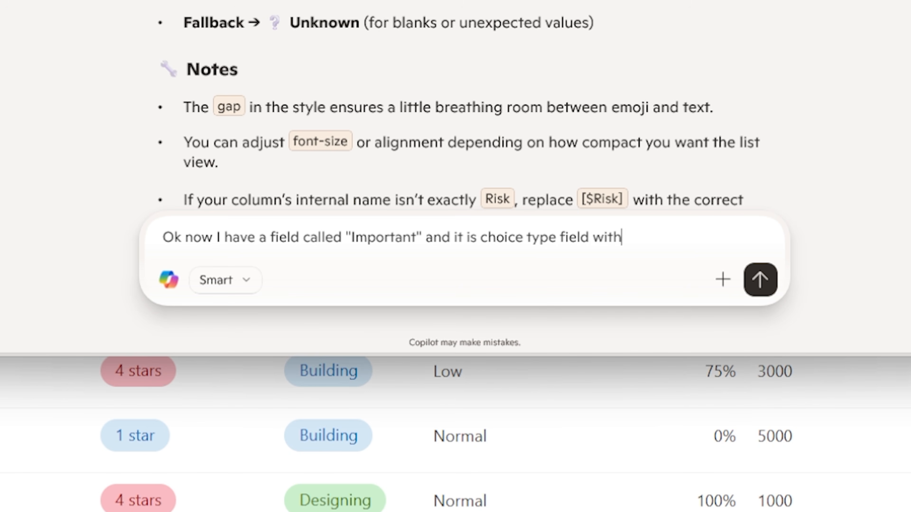
Complete the prompt with "1 star, 2 stars, 3 stars, and 4 stars, can we replace those with emojis of stars for conditional formatting" and send it.
type(" 1 star, 2 st")
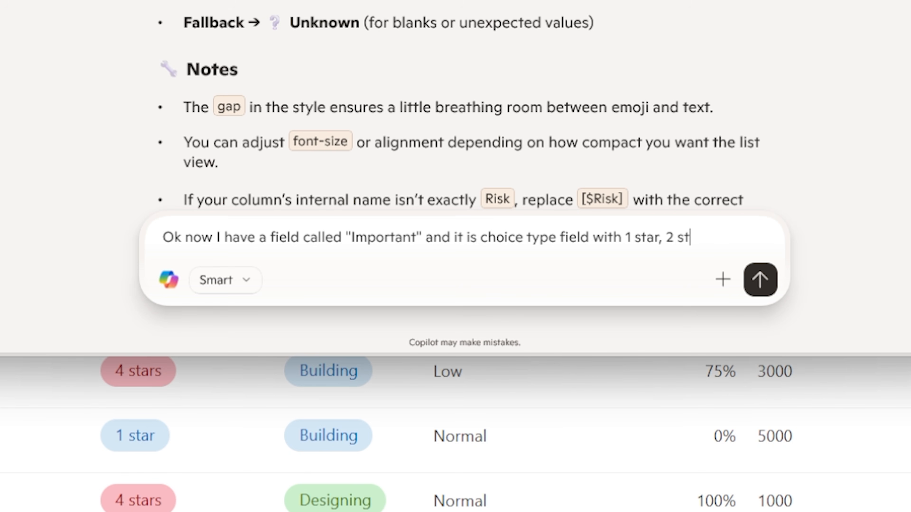
type("ars, 3 stars, ")
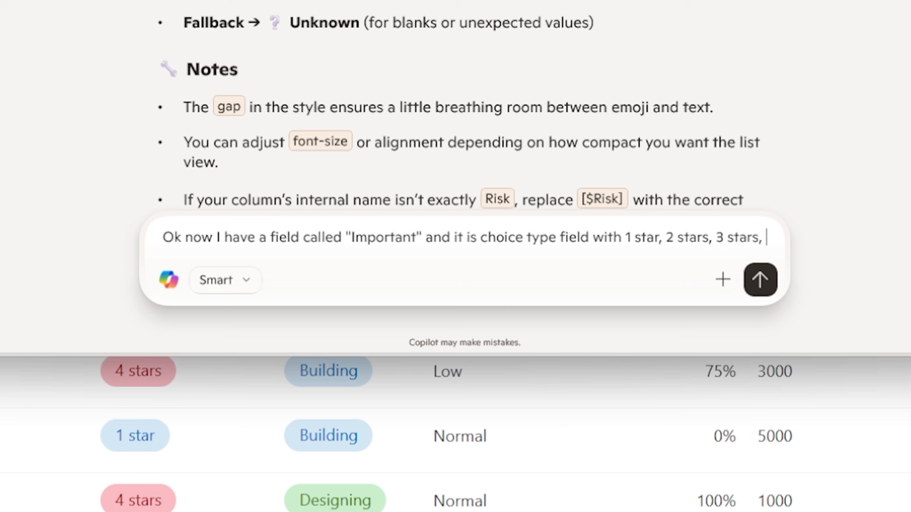
type("and 4 stars, ")
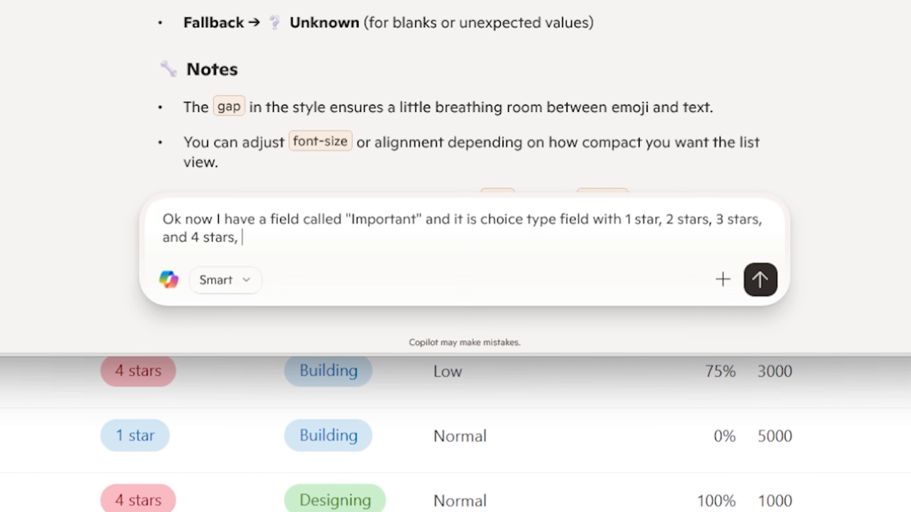
type("can we replace")
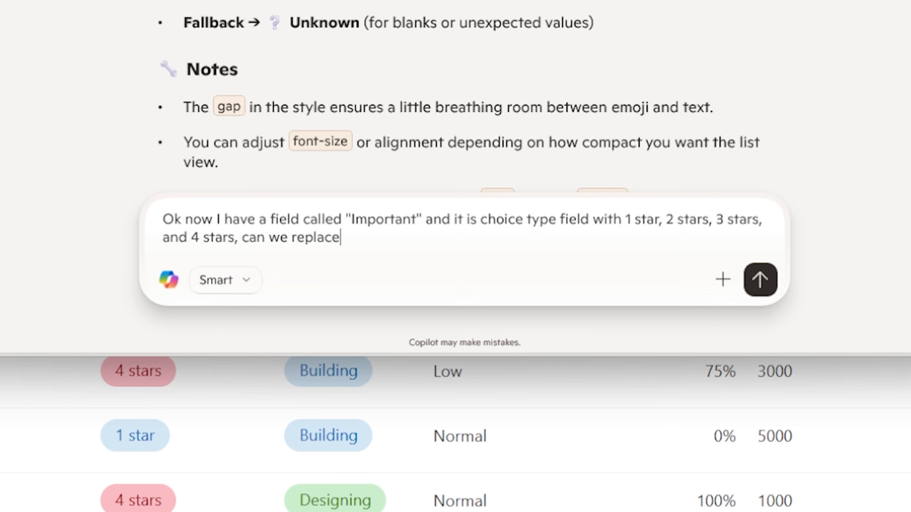
type(" those with emoji")
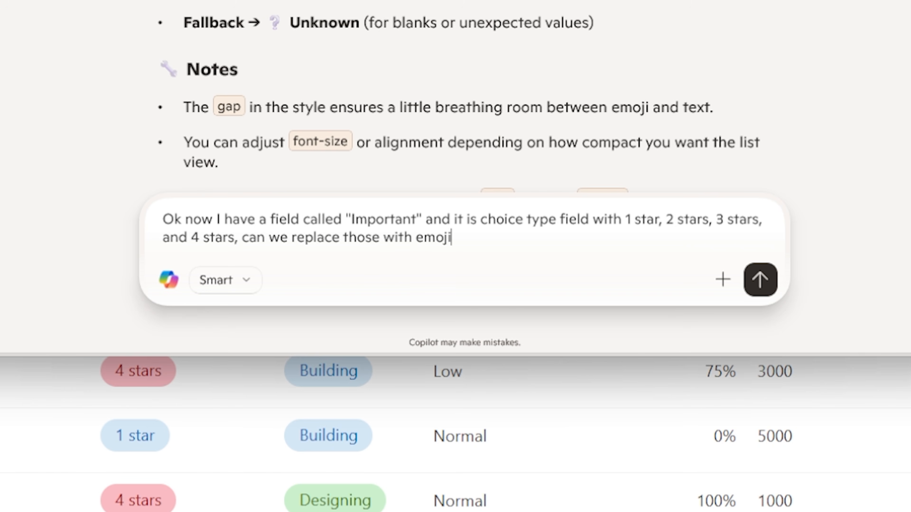
type("s of stars")
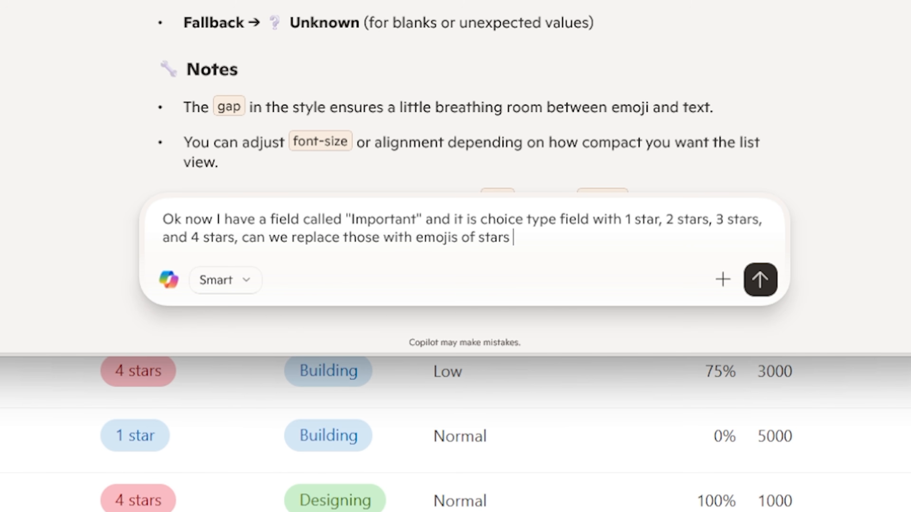
type(" for conditional format")
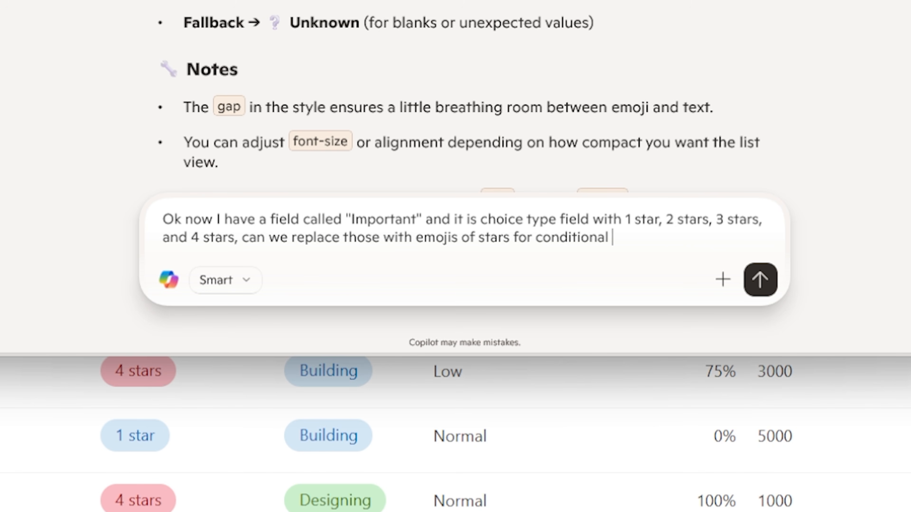
type("ting")
key("Return")
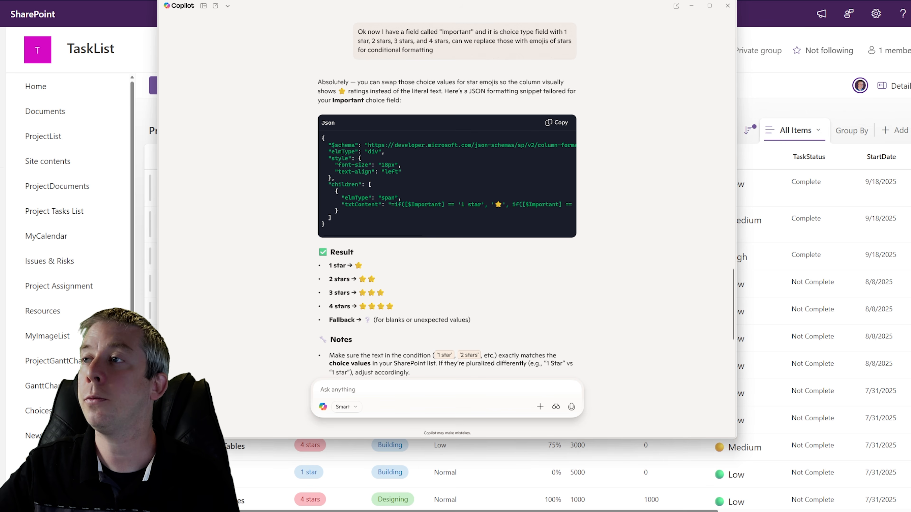
In the SharePoint list, replace the Importance column's formatting code with Copilot's star emoji JSON, preview it and save.
key("alt+Tab")
left_click(343, 161)
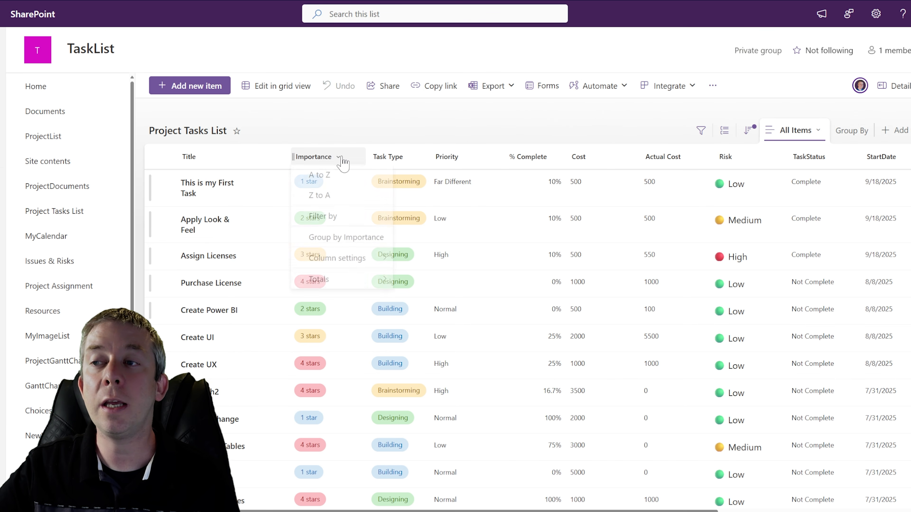
mouse_move(376, 260)
left_click(416, 297)
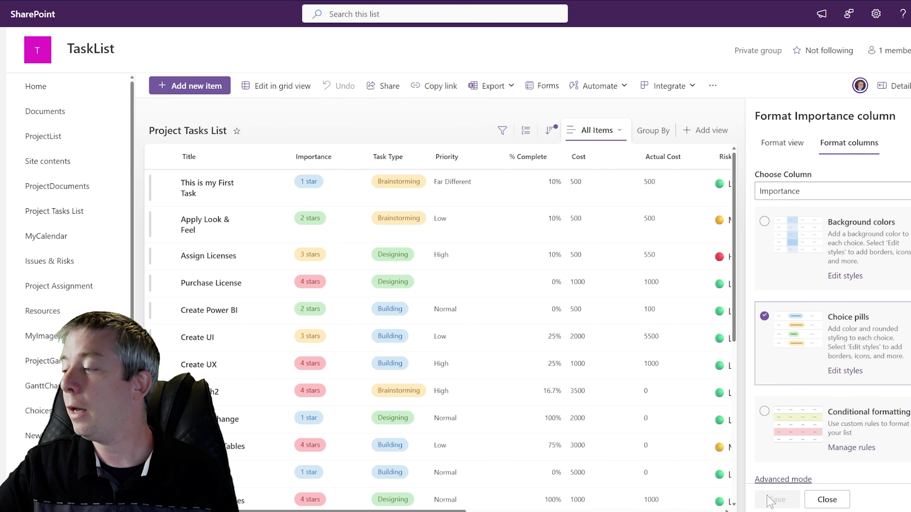
left_click(776, 480)
key("ctrl+a")
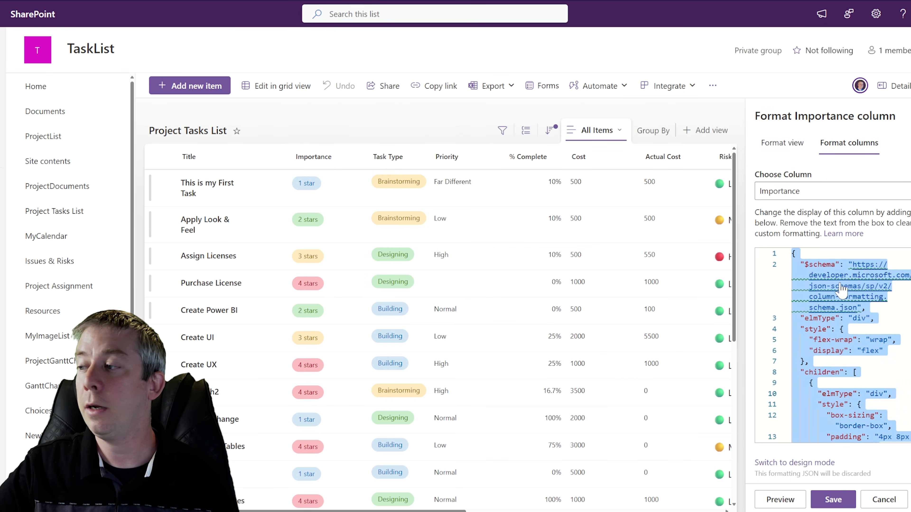
key("ctrl+v")
left_click(779, 499)
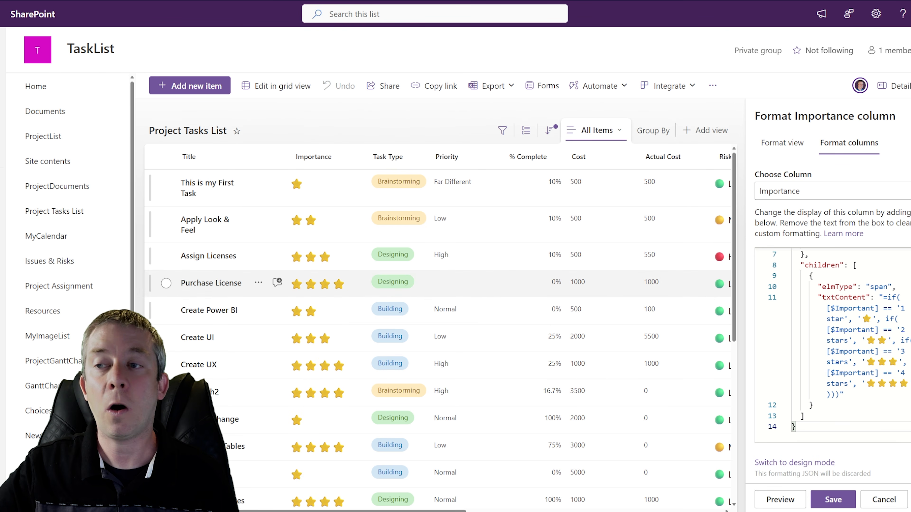
left_click(833, 500)
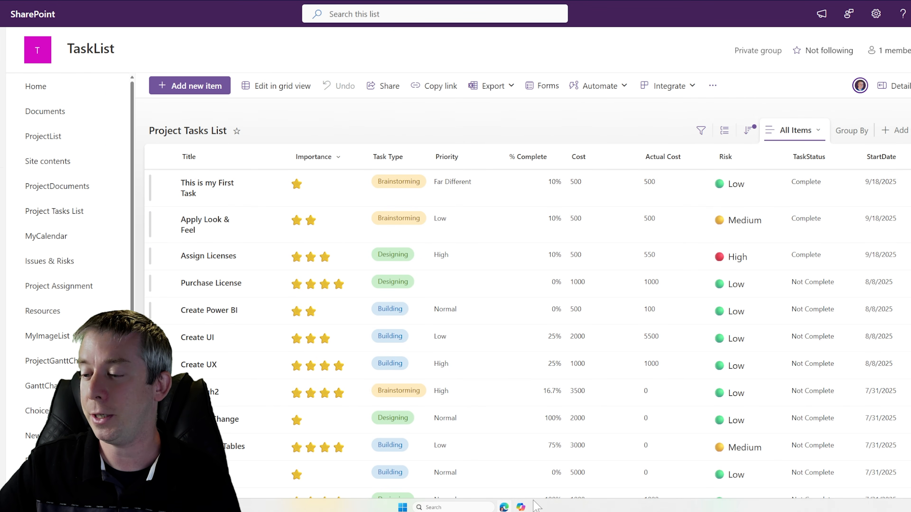
Switch to Copilot and begin a new prompt with "Ok, I love it! I have another type column its Choice".
left_click(520, 507)
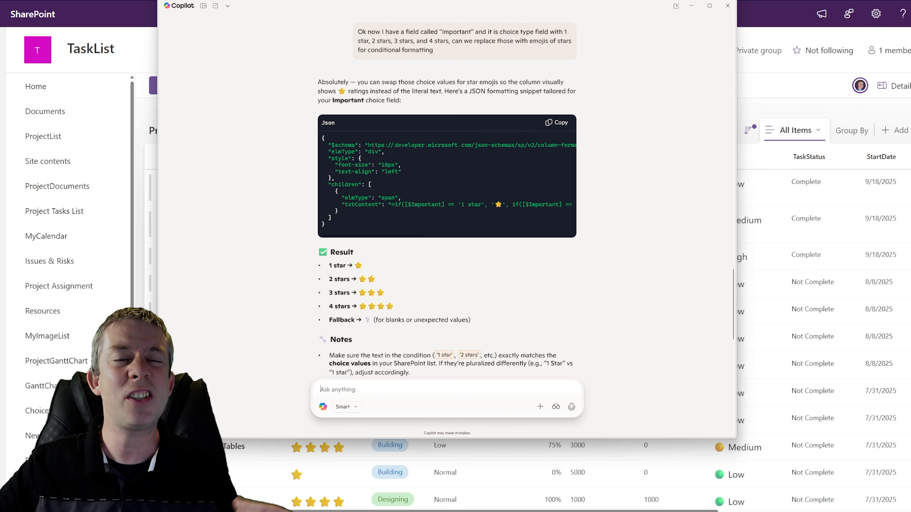
type("Olk")
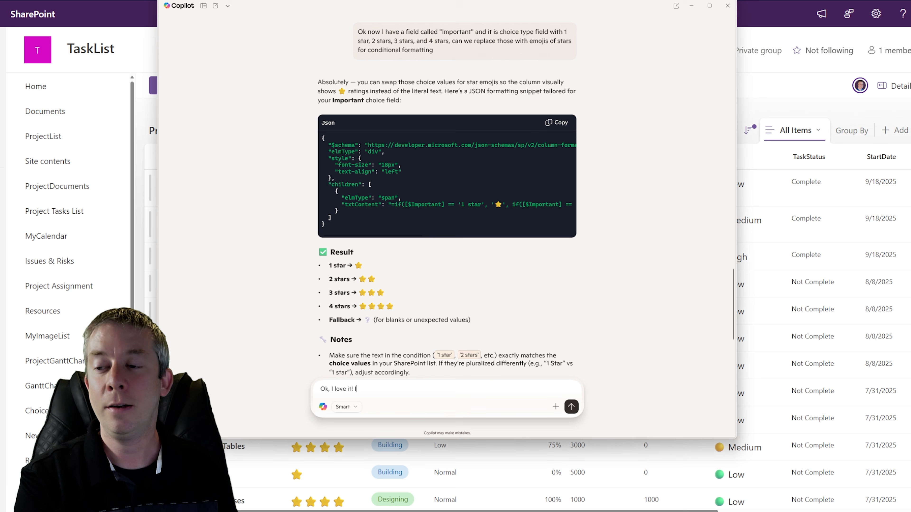
type(" I love it! I have anot")
type("her ty")
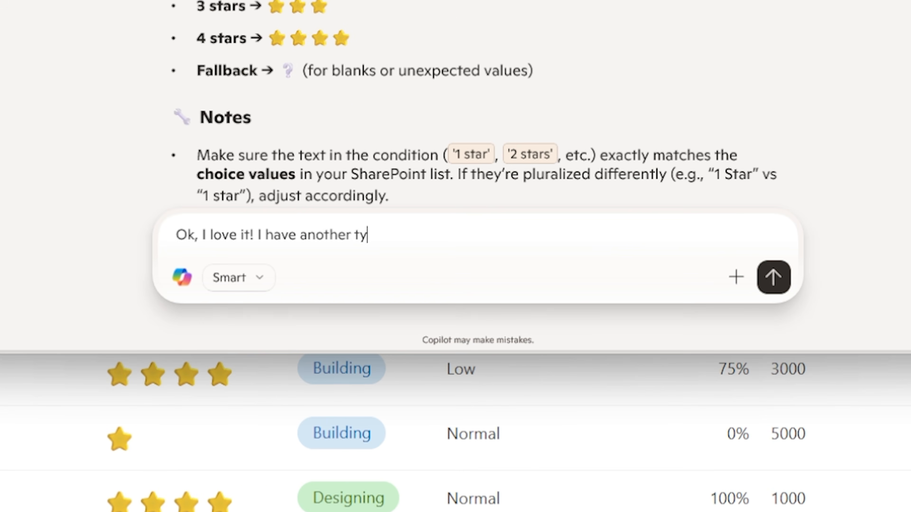
type("pe column its C")
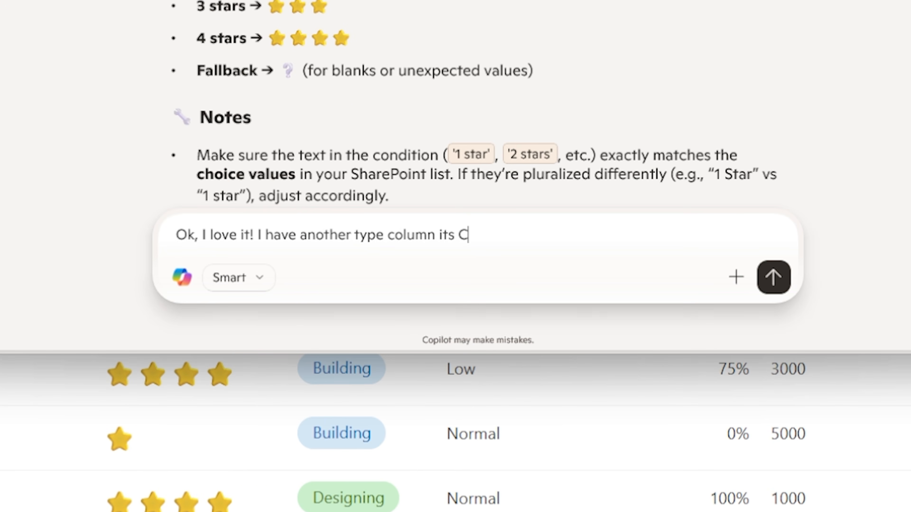
type("hoice")
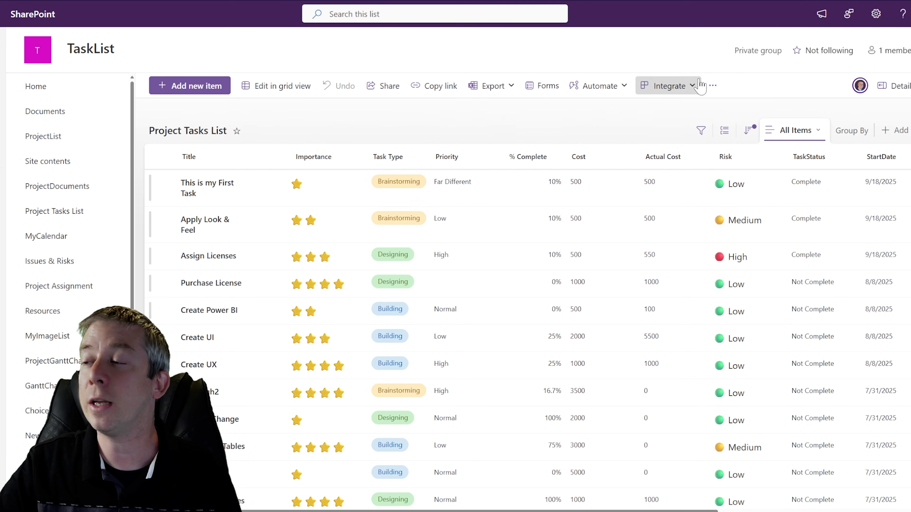
Look up the Task Type column's field name in the Project Tasks List's settings and return to the maximized task list.
left_click(875, 16)
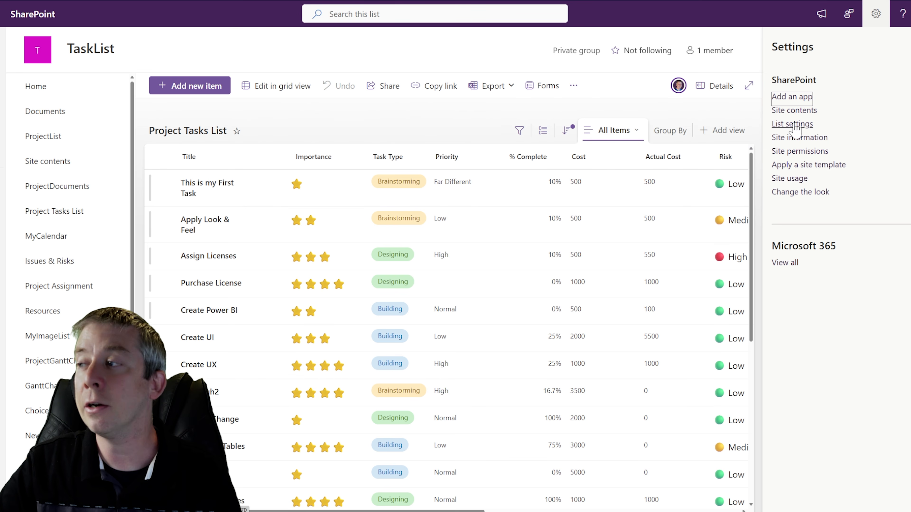
left_click(793, 126)
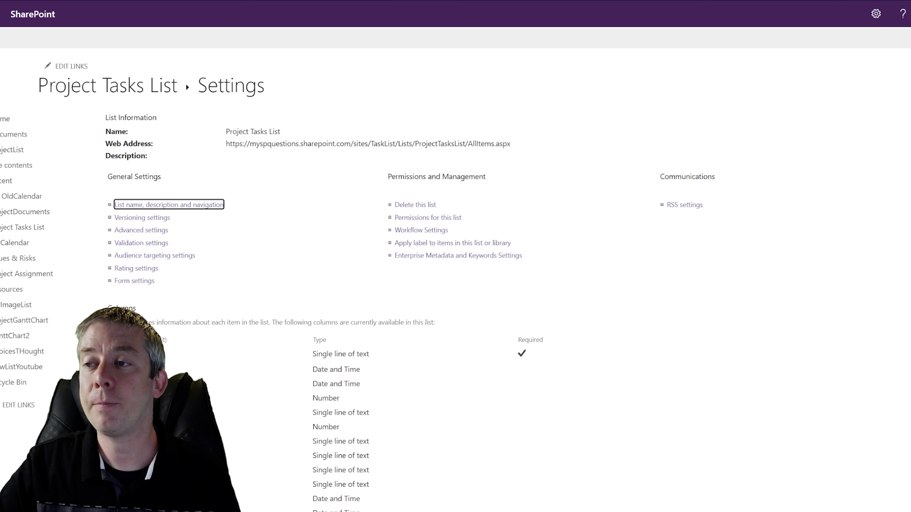
scroll(249, 310, "down", 3)
scroll(249, 309, "down", 3)
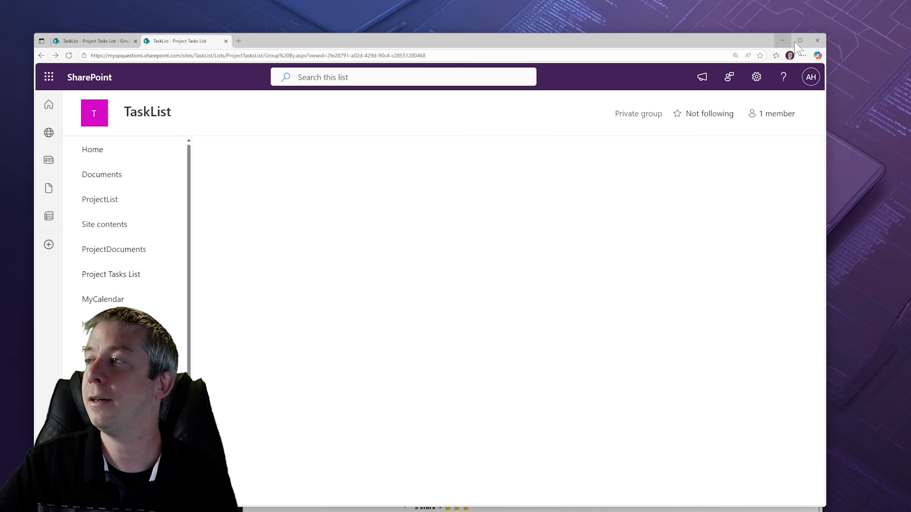
left_click(798, 41)
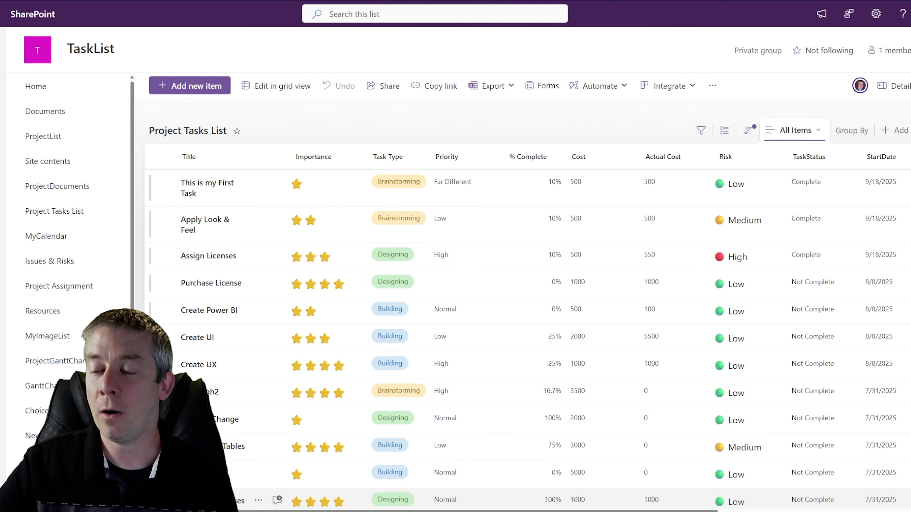
Bring the Copilot window back over the list and continue the prompt with "and its called TypeTask, and the choices are".
left_click(518, 508)
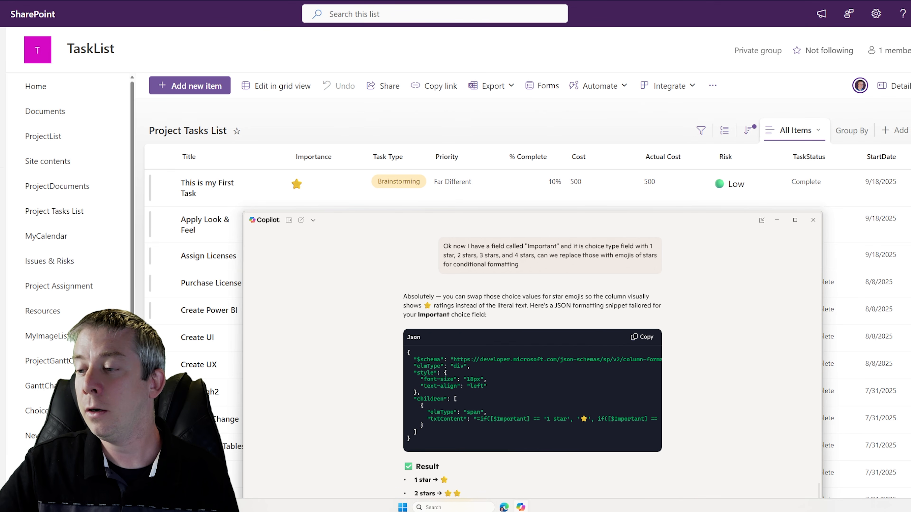
left_click_drag(445, 223, 432, 38)
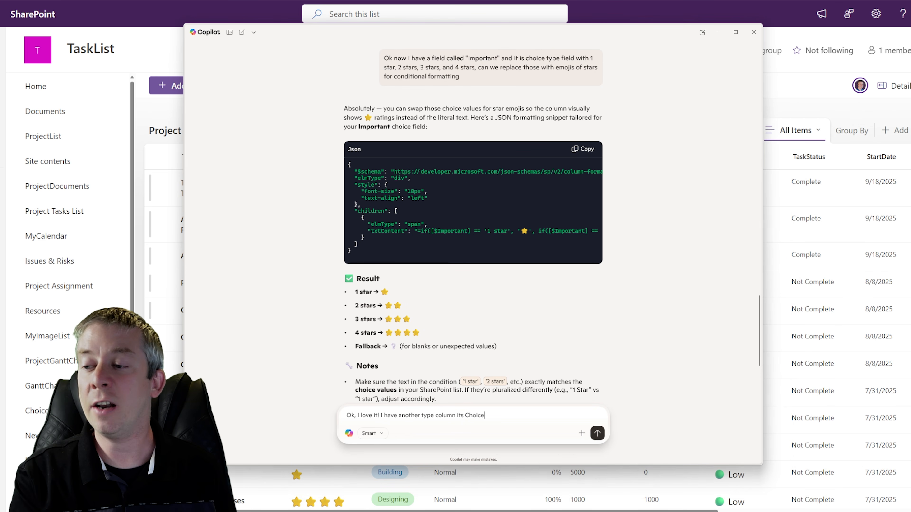
type("and its calle")
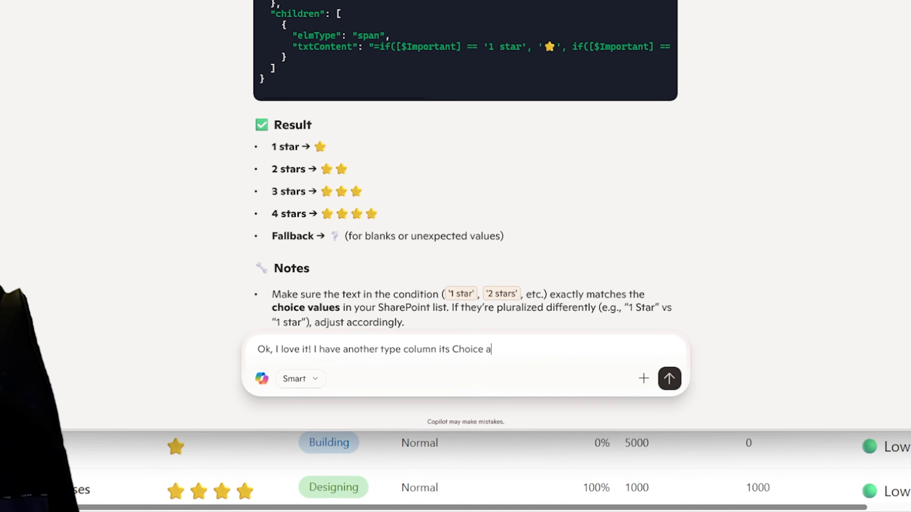
type("d Type")
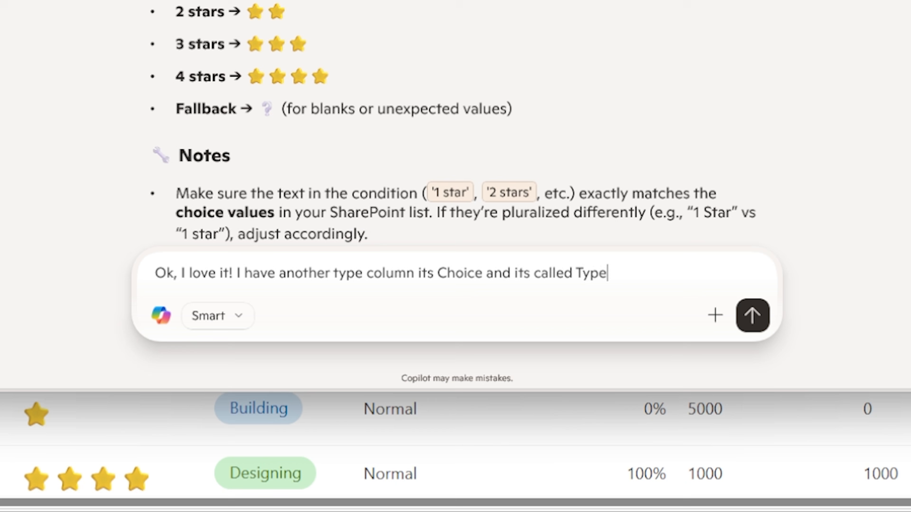
type("Task,")
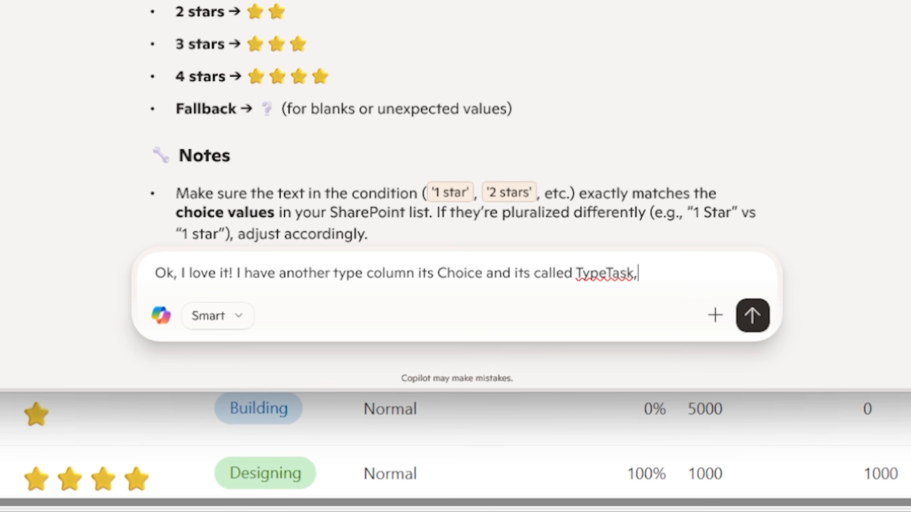
type(" and the choices are")
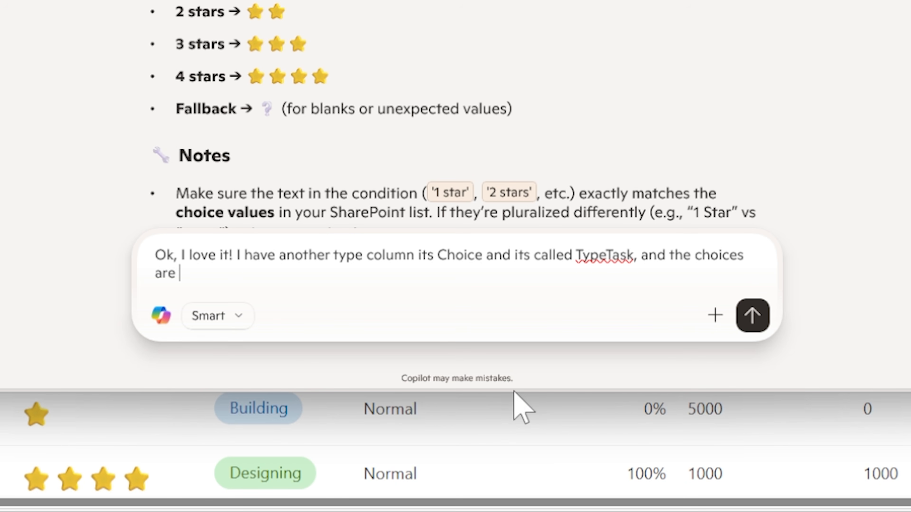
Complete the Copilot prompt with "Designing, Building, and Brainstorming, can you add emojis to the conditional formatting for each of these" and send it.
left_click_drag(510, 393, 358, 340)
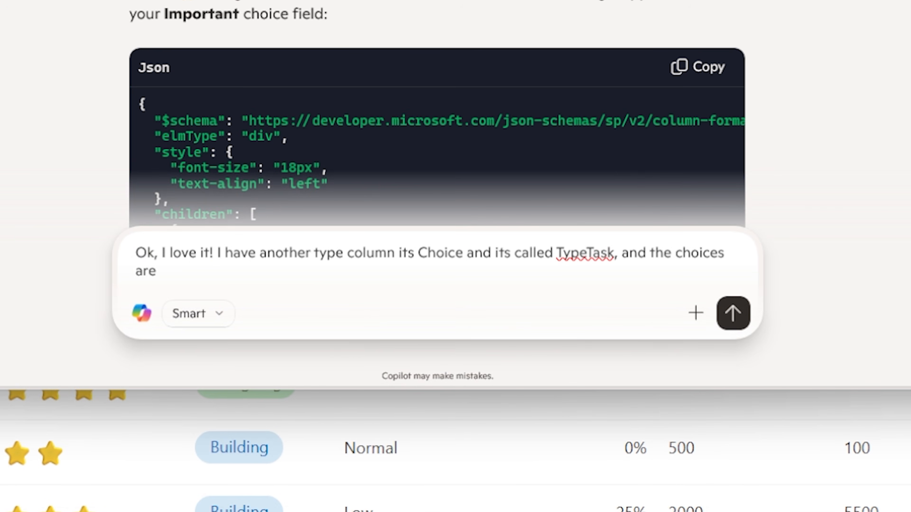
left_click_drag(438, 1, 593, 0)
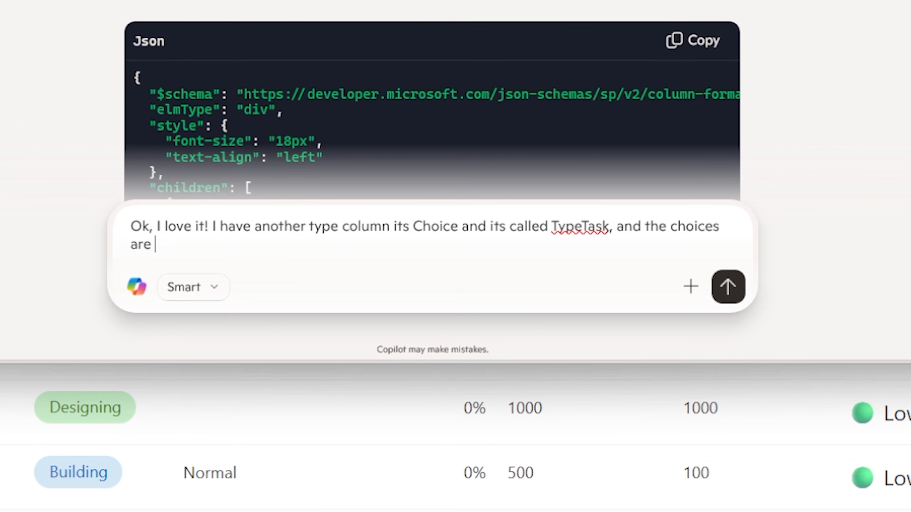
type("Designing, Building ")
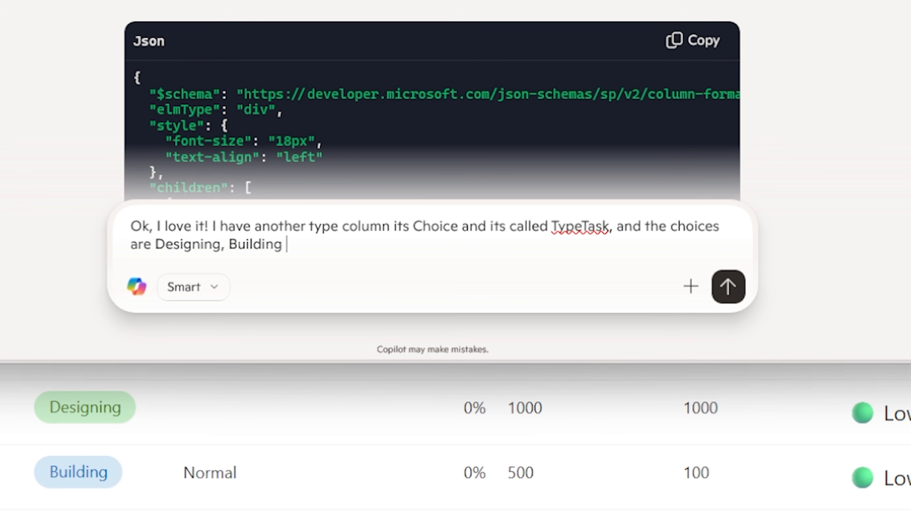
type(", and Brainstormin")
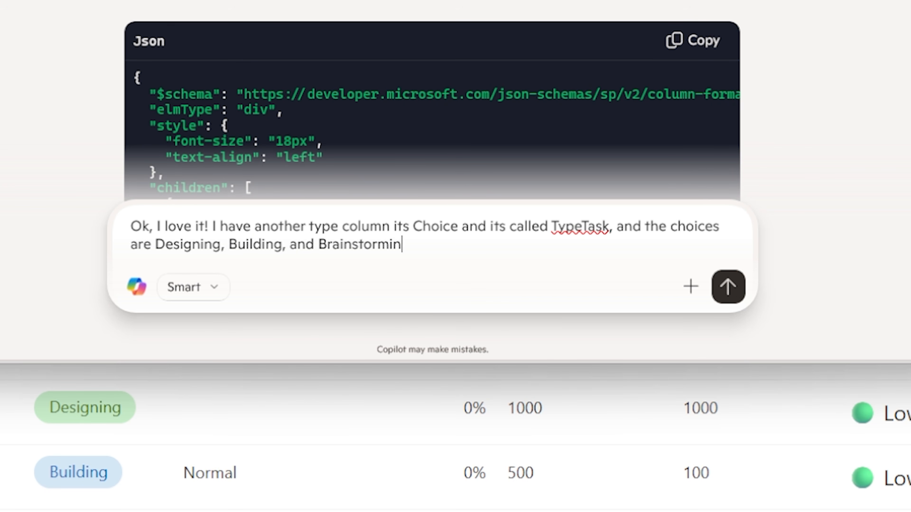
type("g, can you add emo")
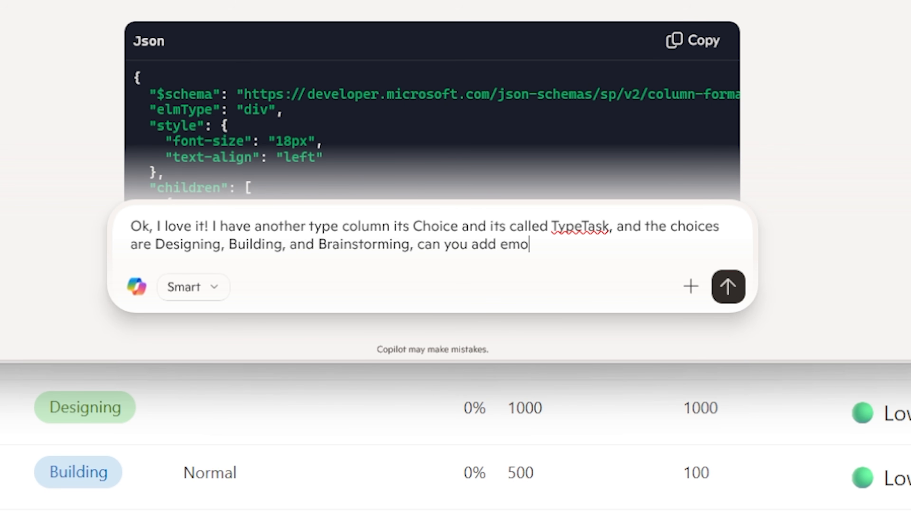
type("jis to the conditional f")
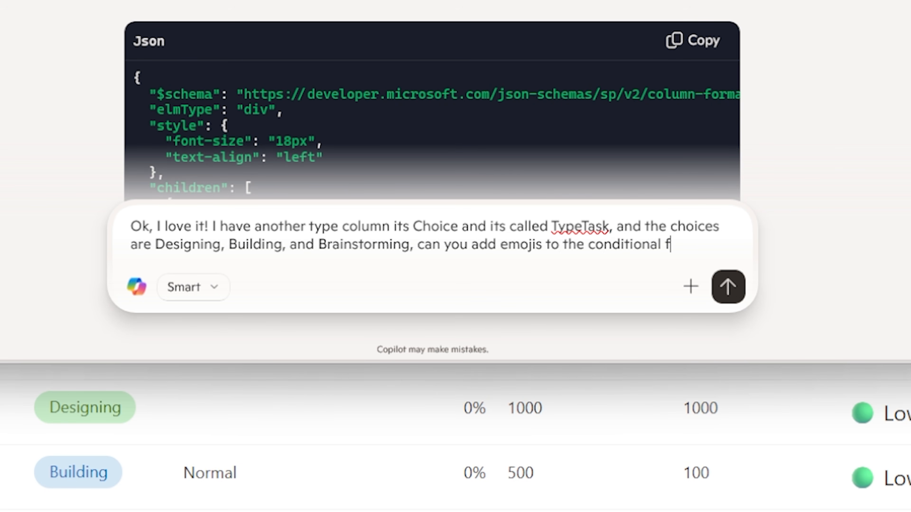
type("ormatting for e")
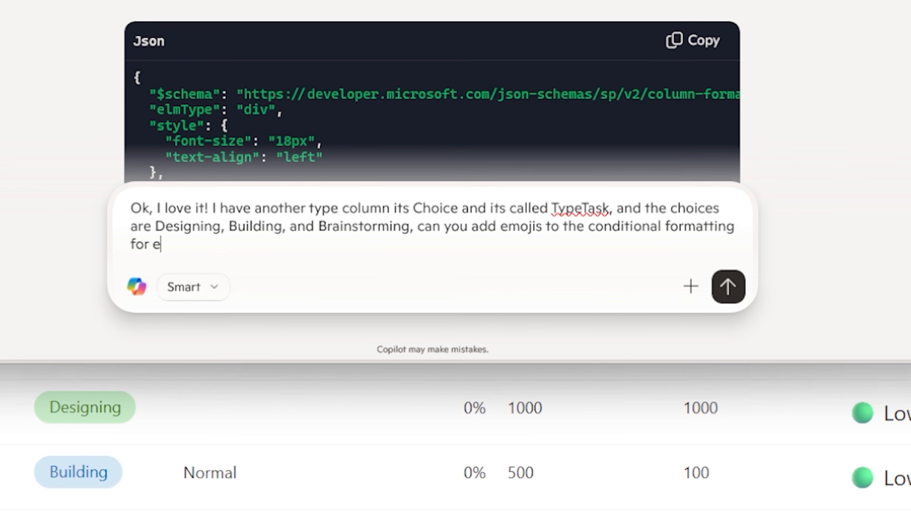
type("ach of these")
key("Return")
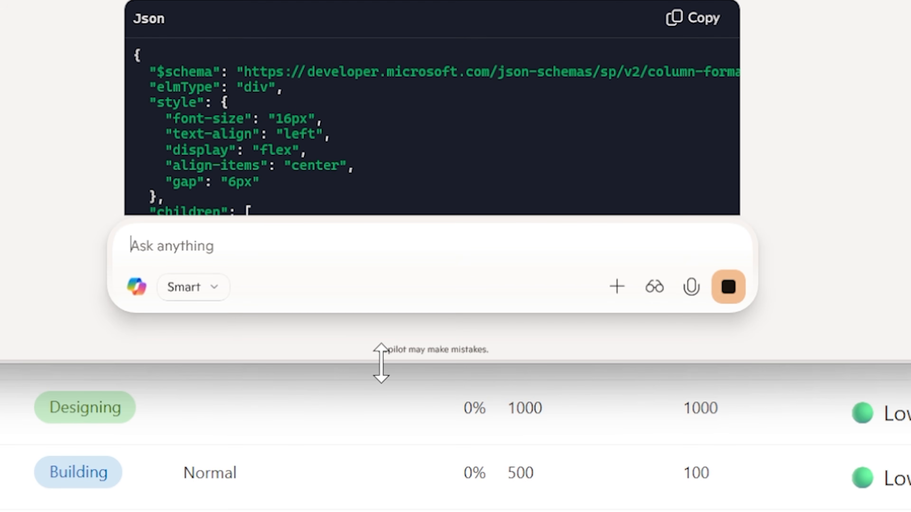
In the SharePoint list, replace the Task Type column's formatting code with Copilot's emoji JSON, preview it and widen the column.
left_click_drag(381, 362, 381, 511)
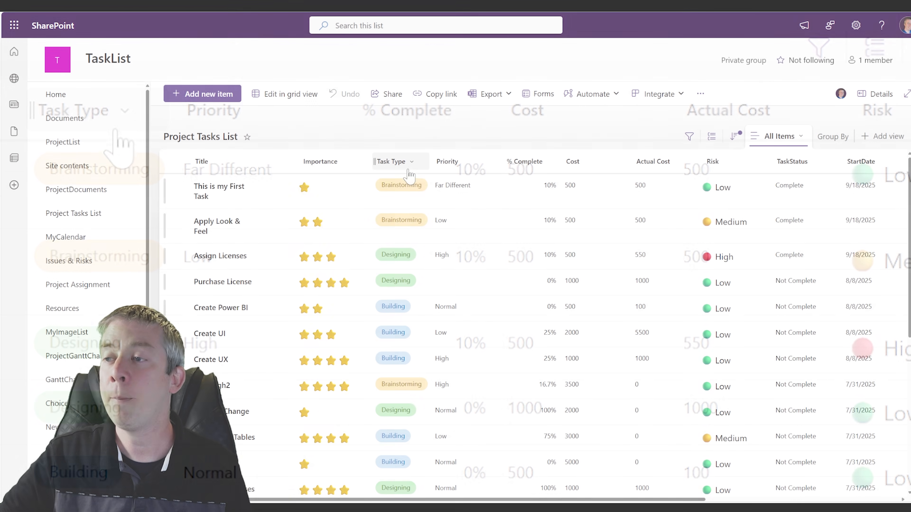
left_click(409, 168)
mouse_move(422, 264)
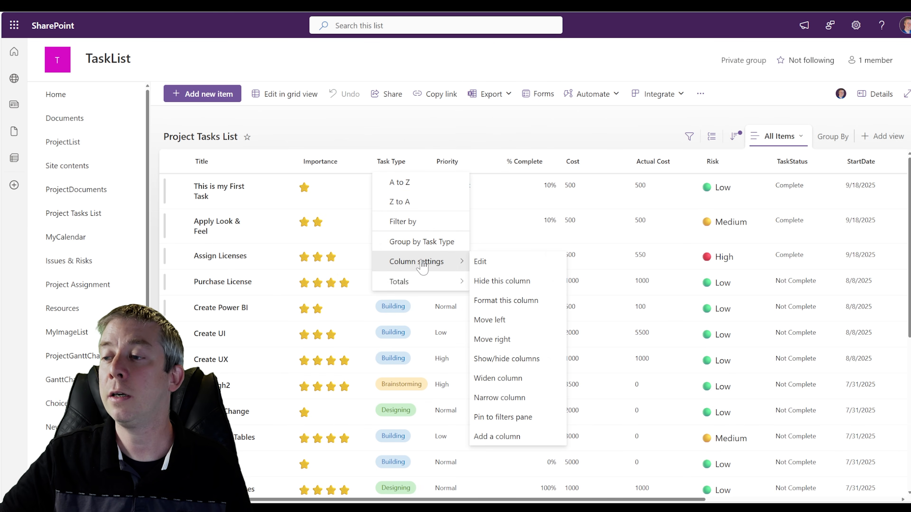
left_click(508, 301)
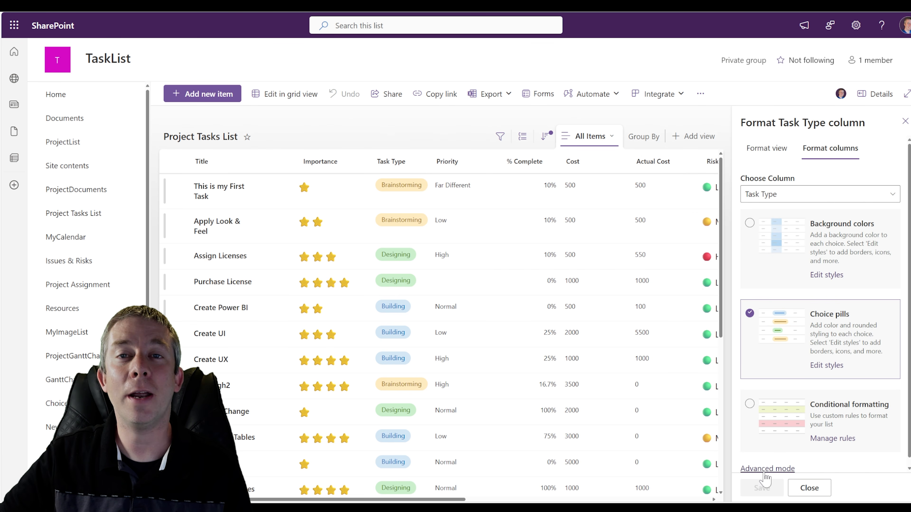
left_click(765, 472)
left_click(821, 293)
key("ctrl+a")
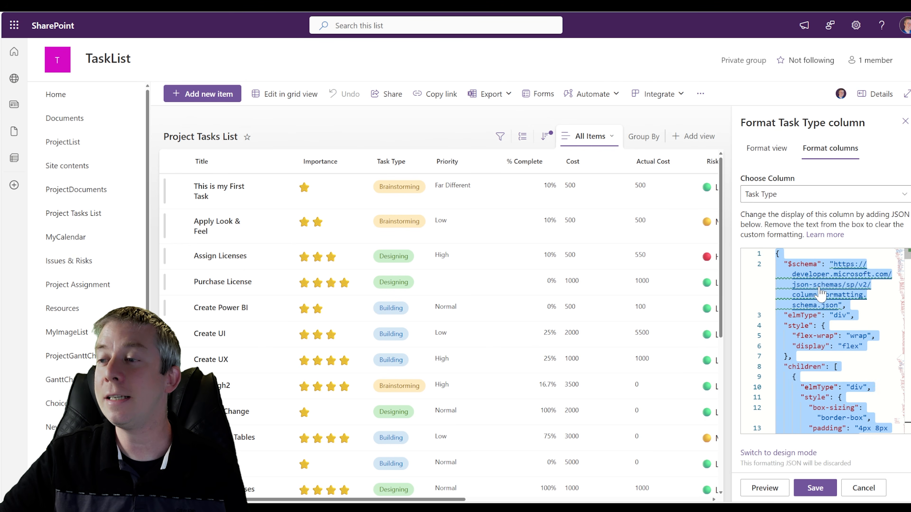
key("ctrl+v")
left_click(765, 488)
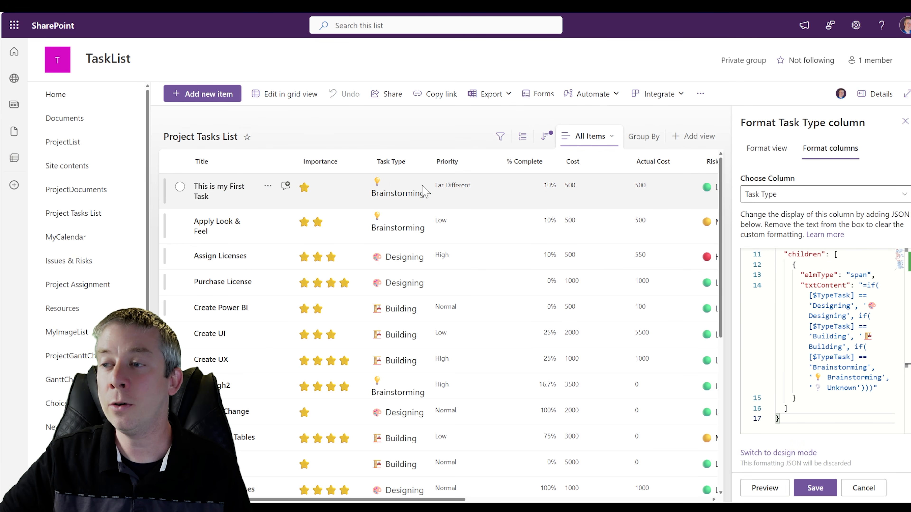
left_click_drag(431, 162, 477, 167)
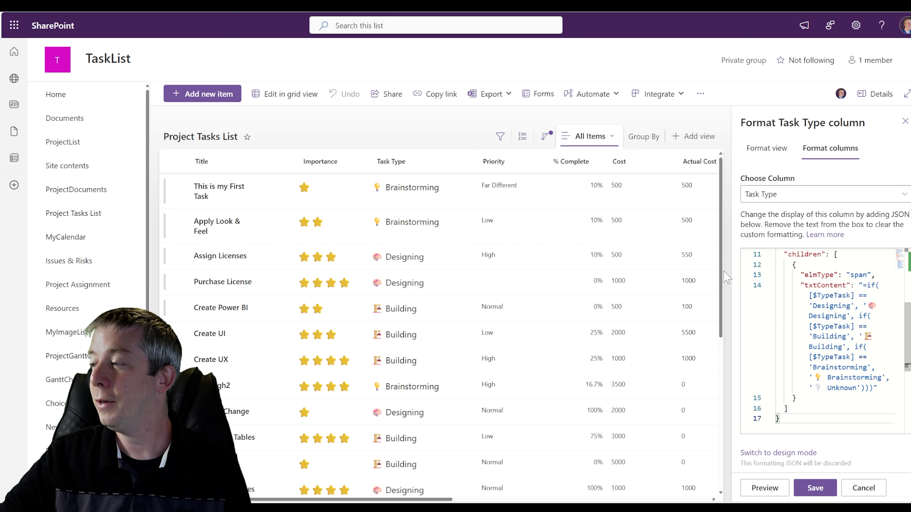
Widen the formatting pane, replace the light bulb emoji before Brainstorming in the JSON with the exploding head emoji, and save.
left_click_drag(732, 265, 240, 253)
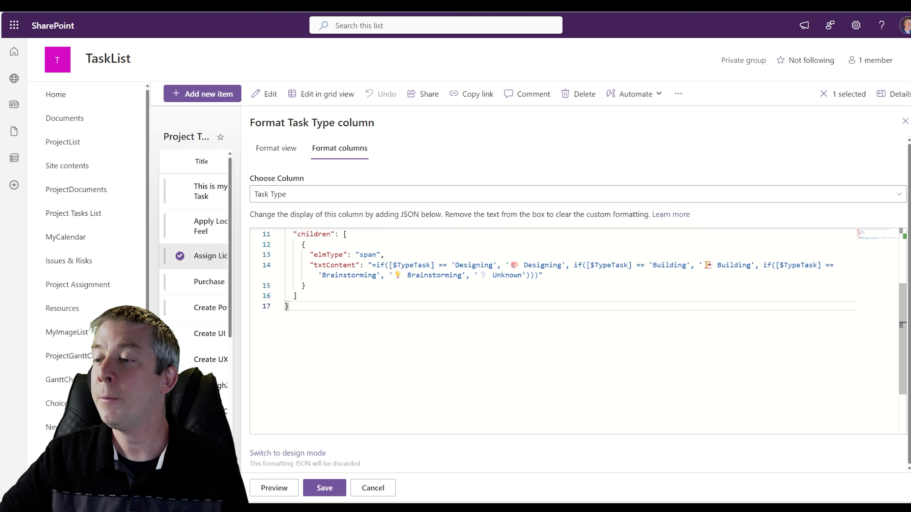
left_click(402, 275)
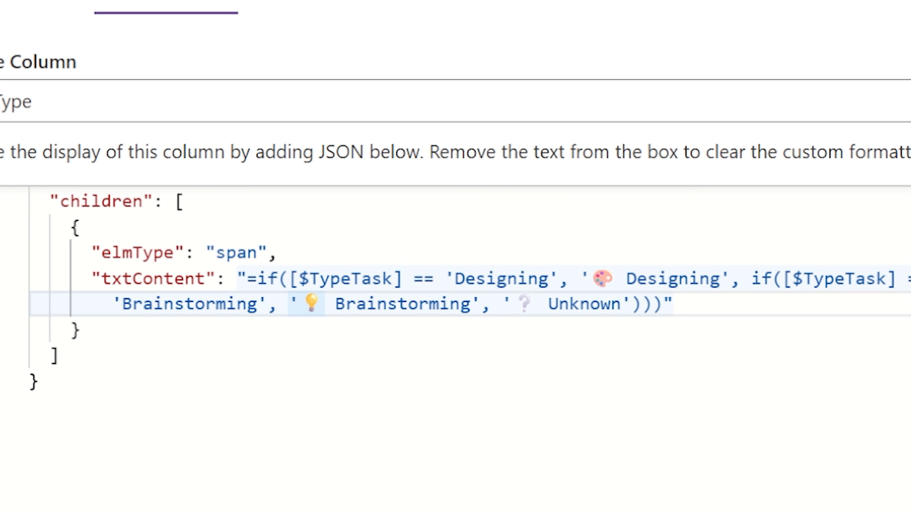
key("BackSpace")
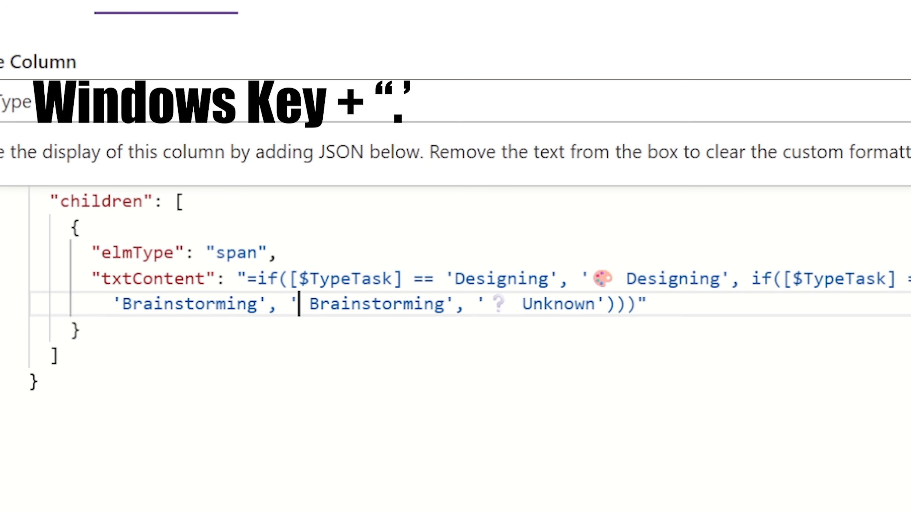
key("super+period")
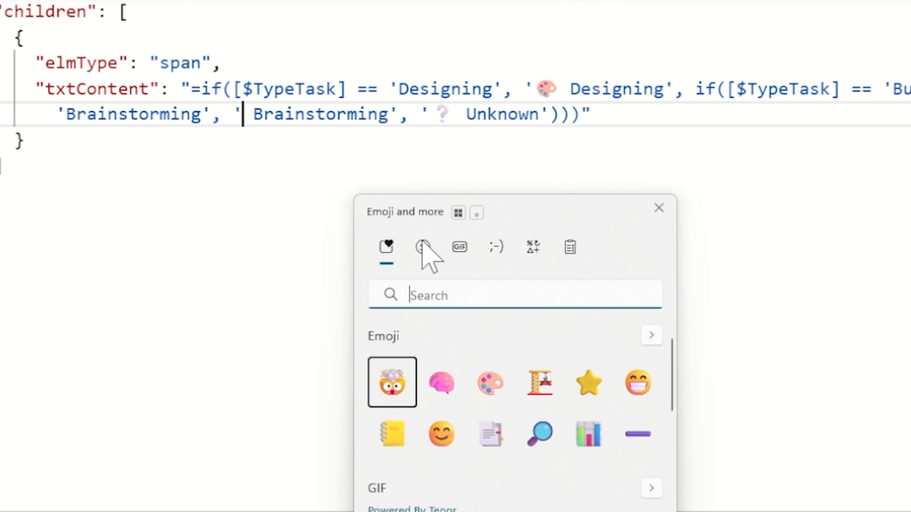
left_click(424, 247)
scroll(509, 368, "down", 5)
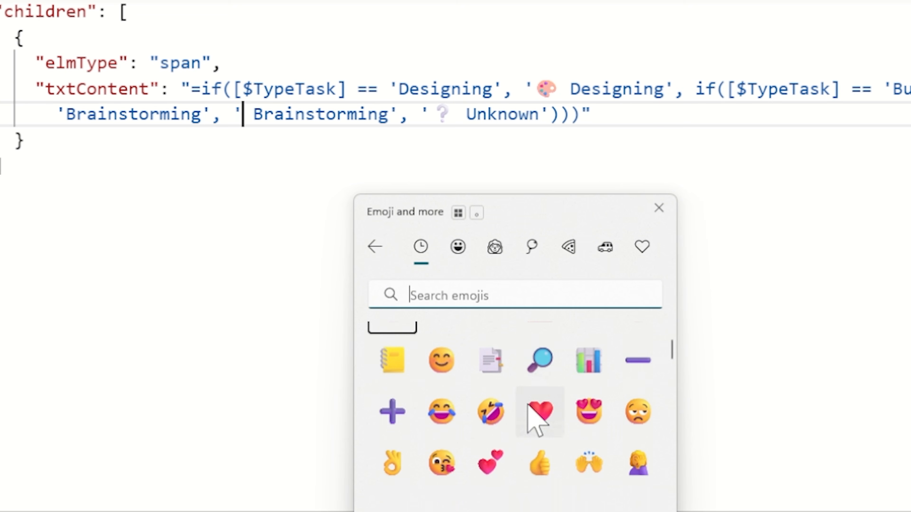
scroll(527, 395, "down", 3)
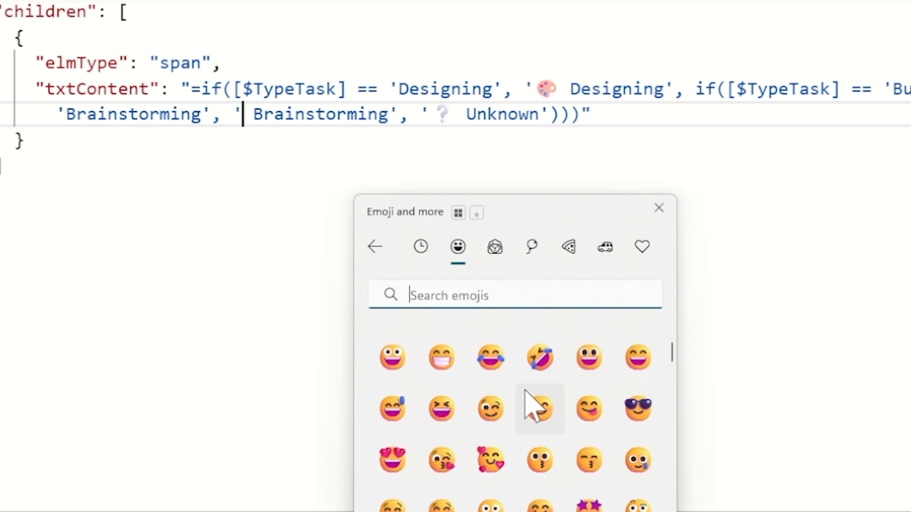
scroll(538, 406, "down", 5)
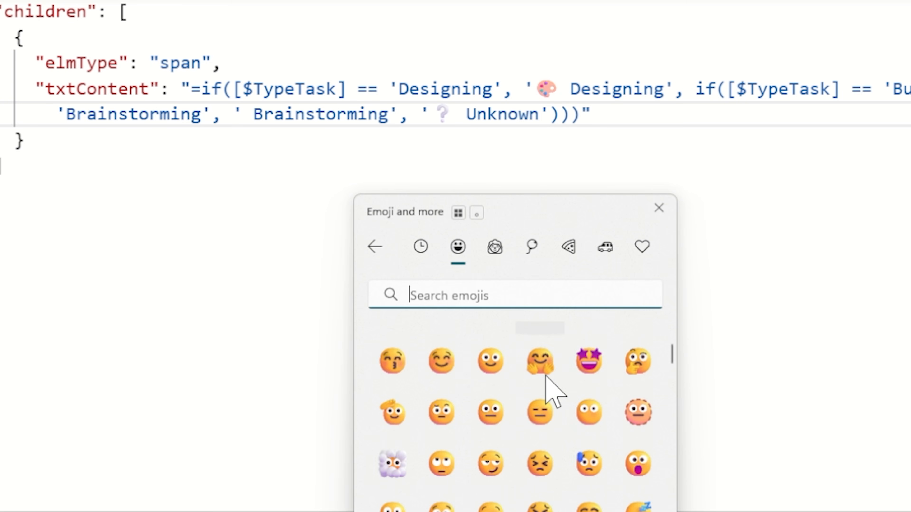
left_click(375, 248)
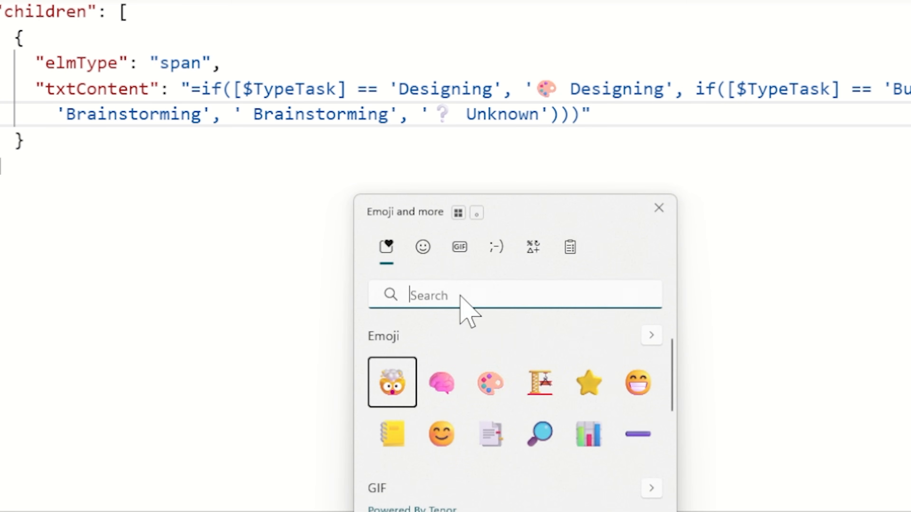
left_click(387, 385)
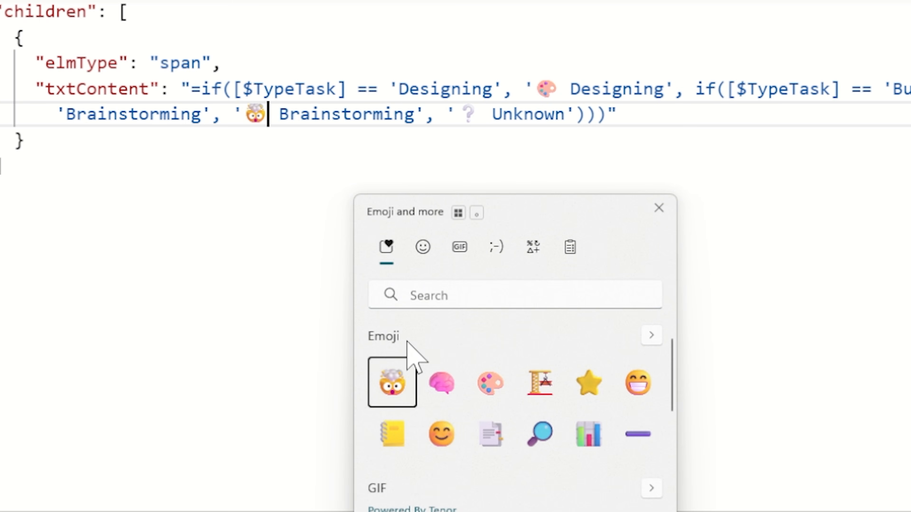
key("Escape")
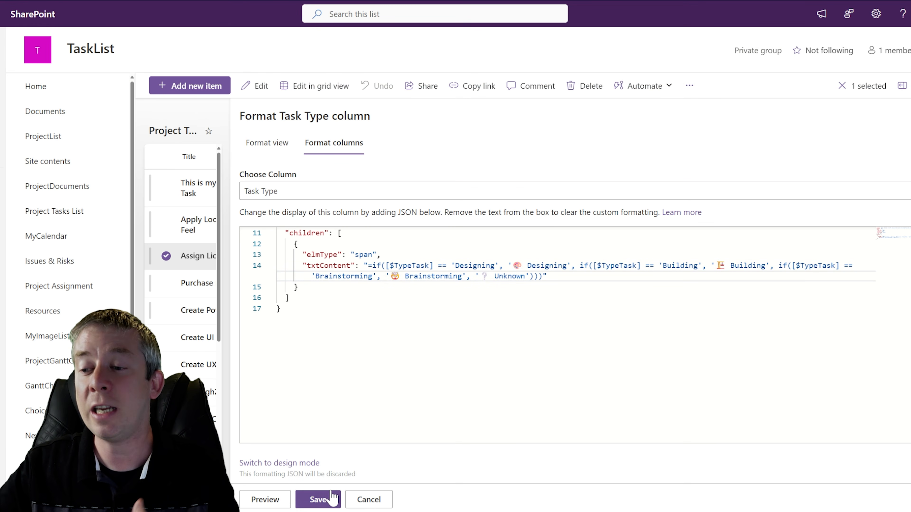
left_click(319, 500)
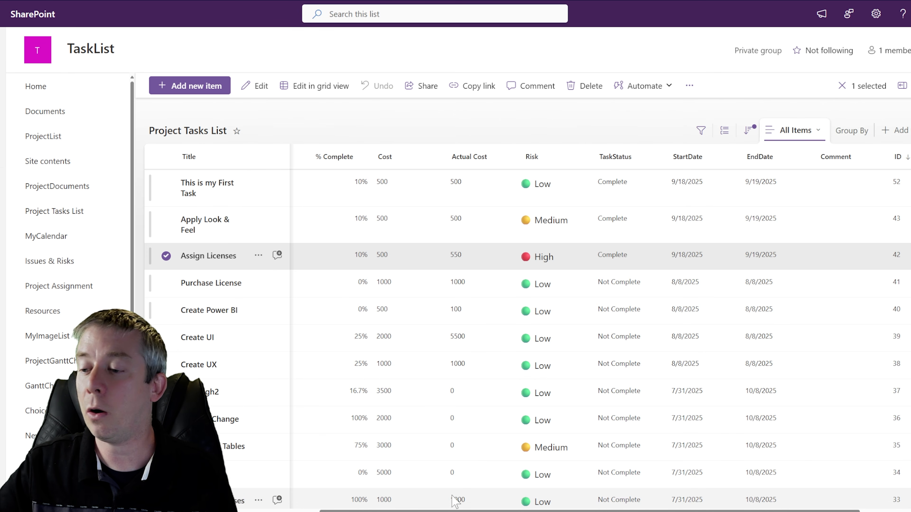
left_click_drag(447, 511, 281, 511)
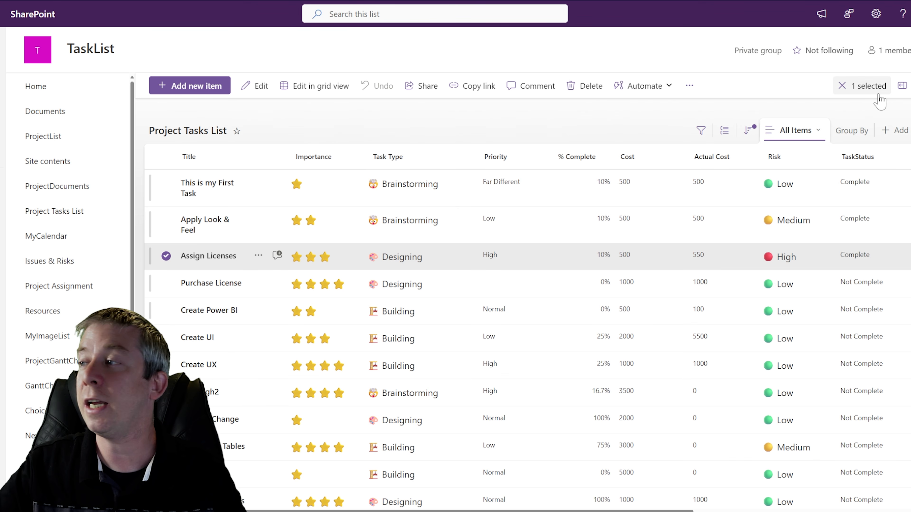
left_click(796, 131)
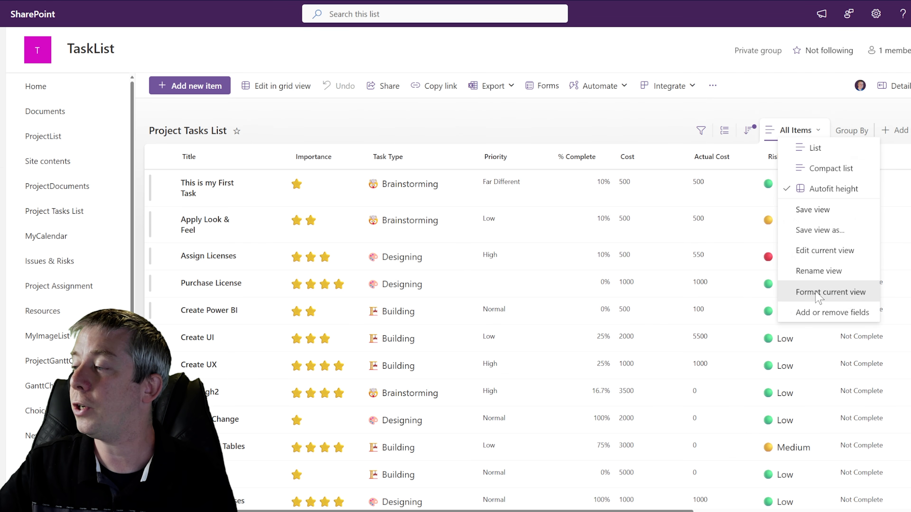
left_click(826, 294)
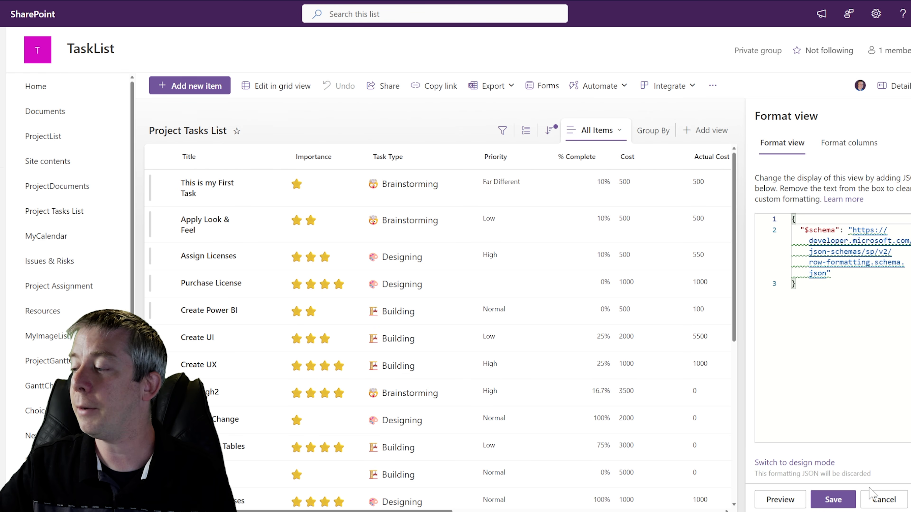
left_click(884, 499)
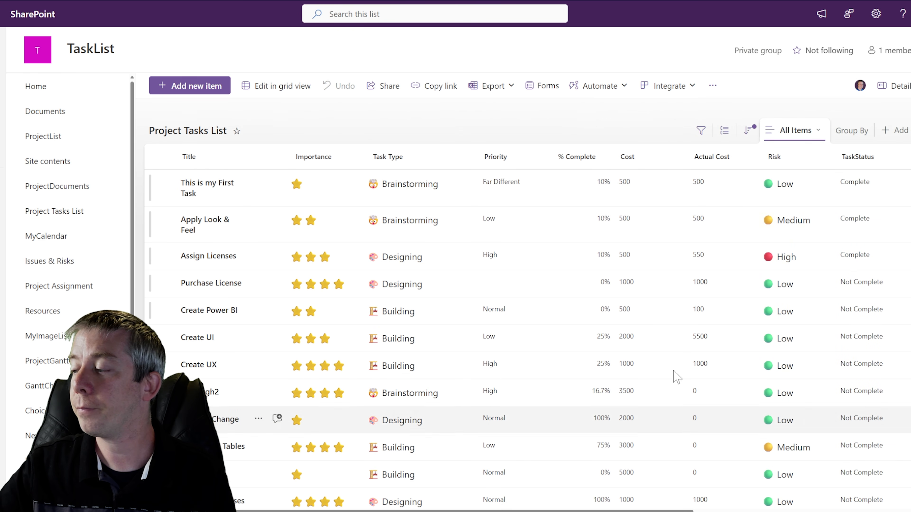
Open the Task Type column's formatting code and copy the entire JSON.
left_click(417, 164)
mouse_move(430, 264)
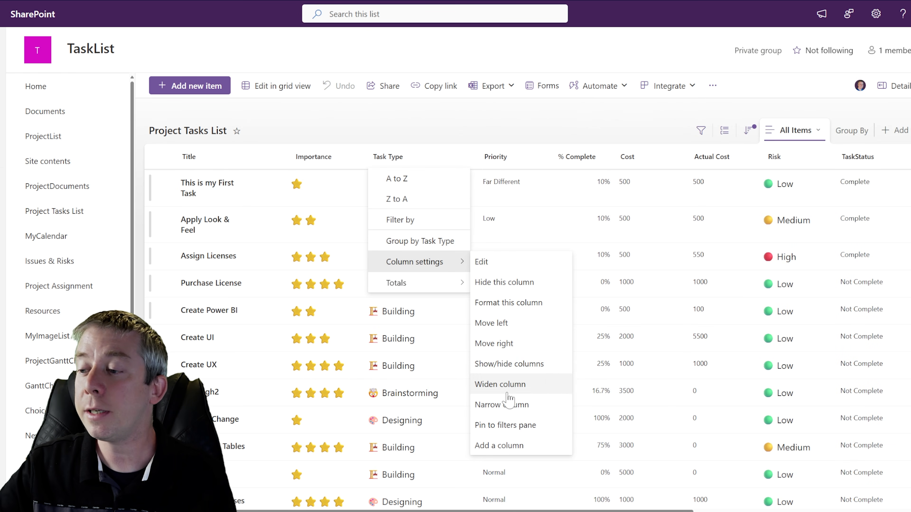
left_click(516, 305)
left_click(847, 314)
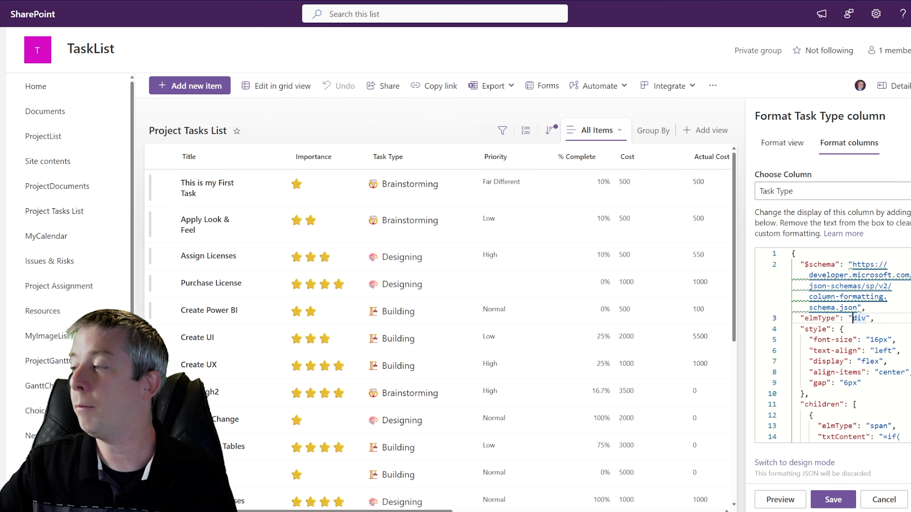
key("ctrl+a")
key("ctrl+c")
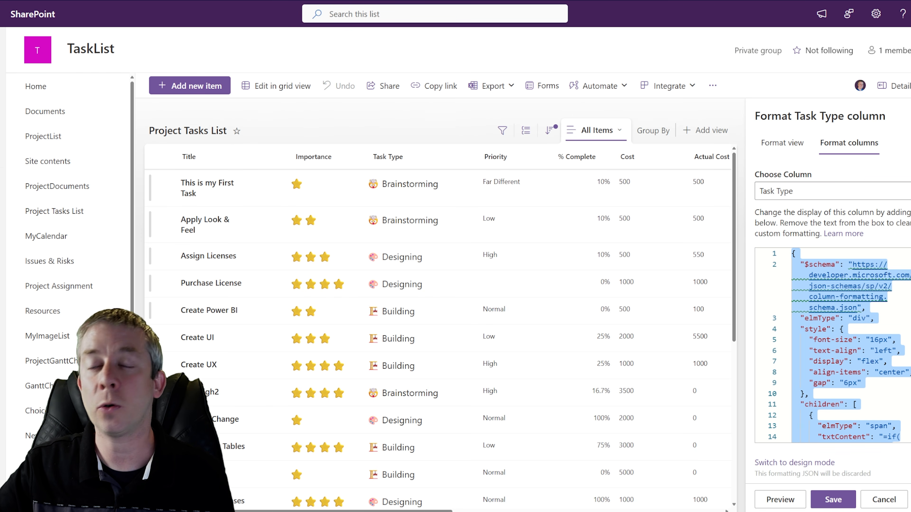
Switch to Copilot, ask for slightly larger bold text and a larger emoji, paste the current Task Type JSON into the prompt and send it.
left_click(521, 507)
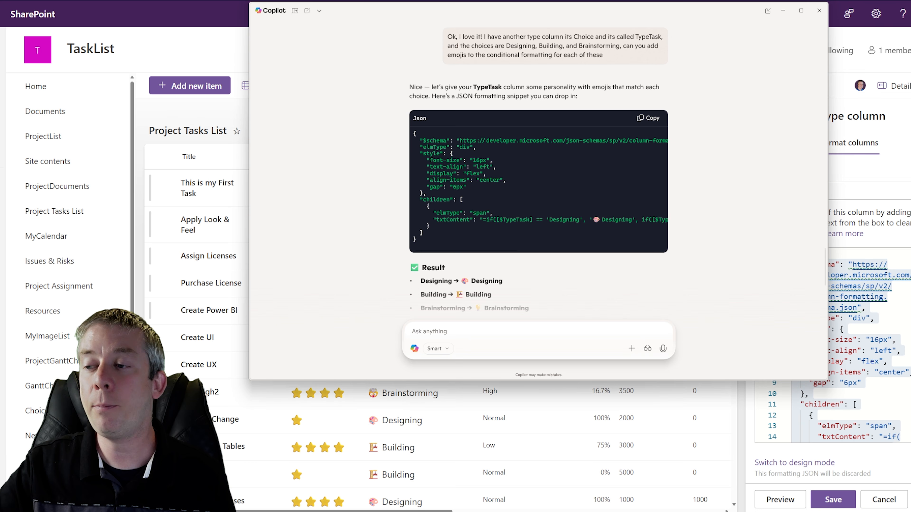
type("I")
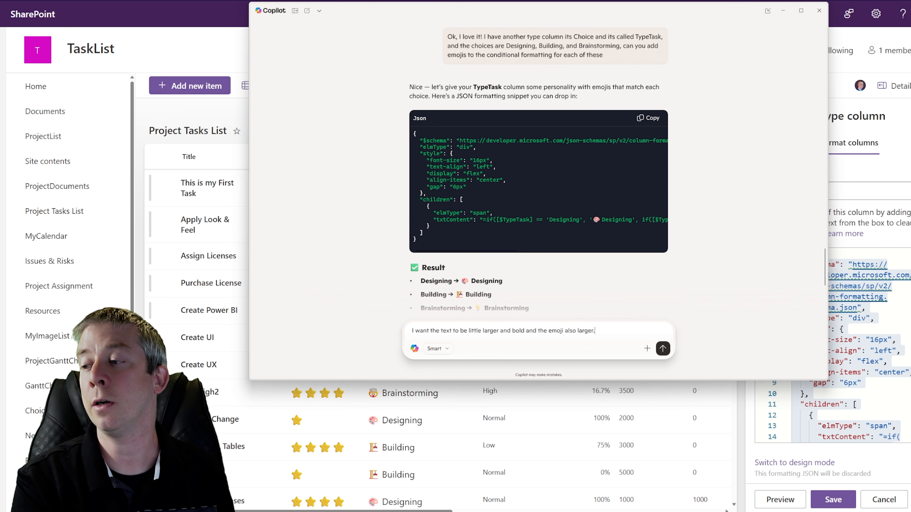
type("hav eno")
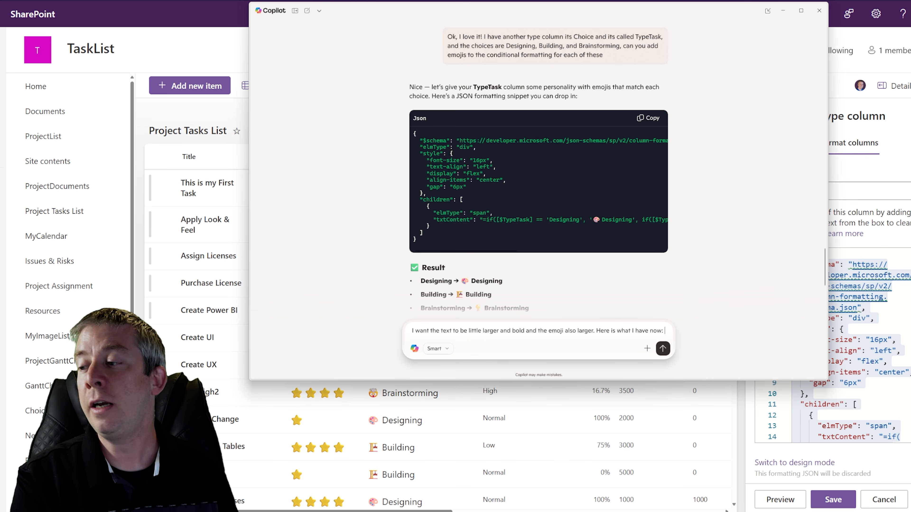
type("w:")
key("ctrl+v")
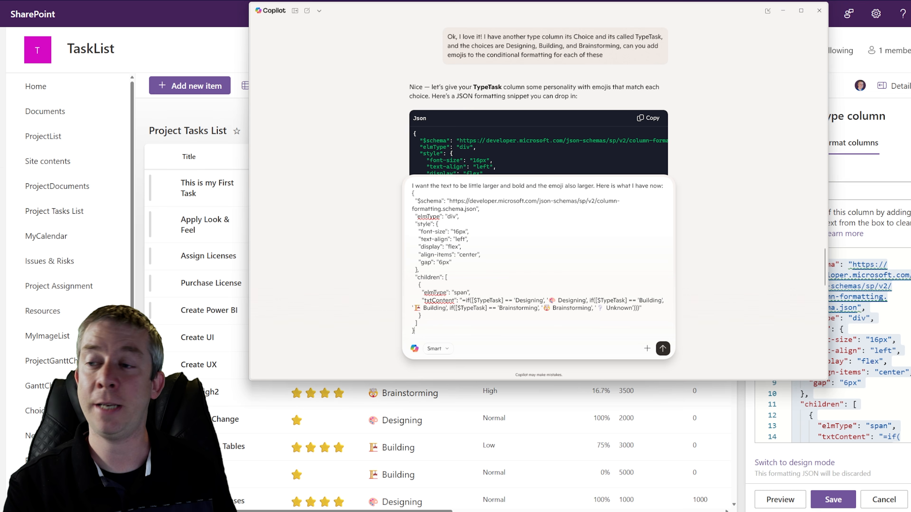
key("Return")
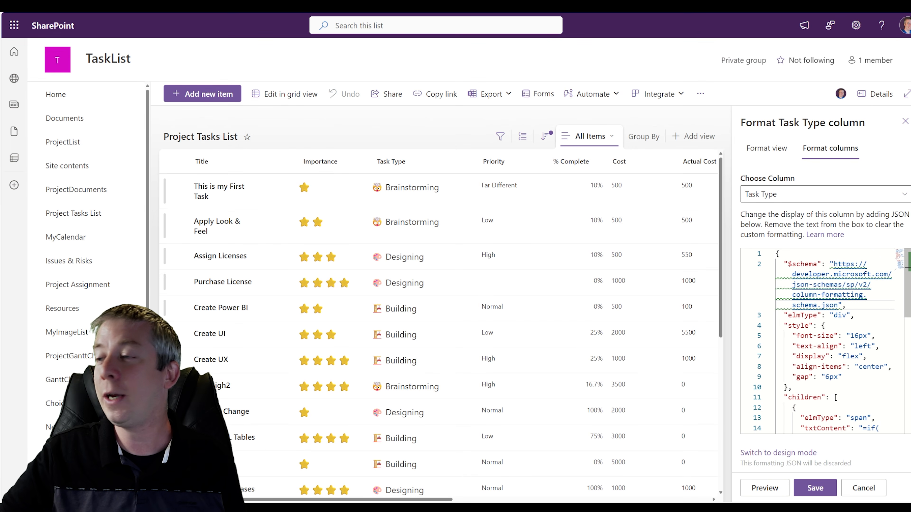
In the SharePoint list, preview Copilot's updated JSON on the Task Type column, widen the column, save the format and close the formatting pane.
scroll(835, 341, "down", 5)
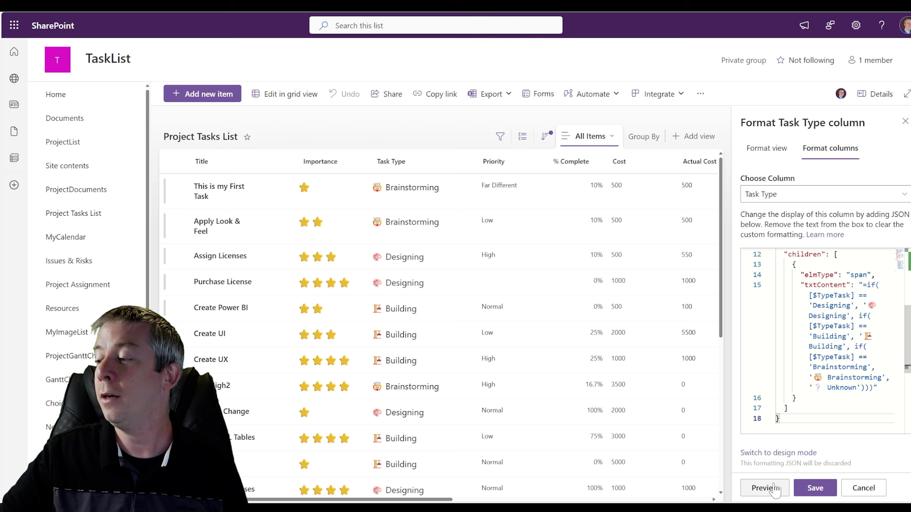
left_click(752, 488)
left_click_drag(477, 162, 498, 164)
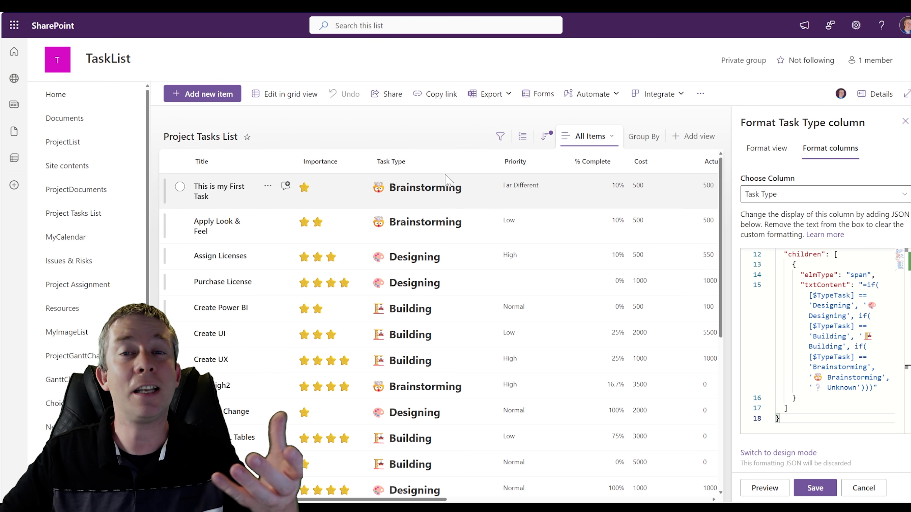
left_click(814, 488)
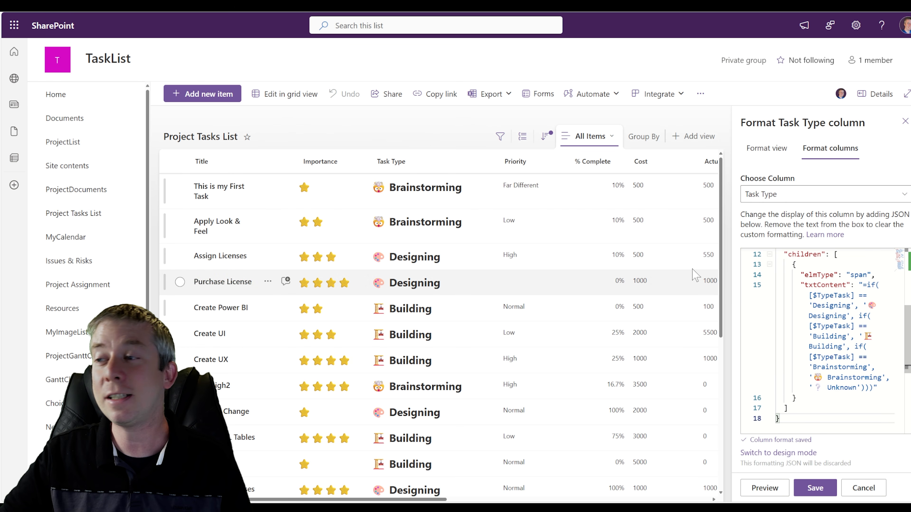
left_click(906, 121)
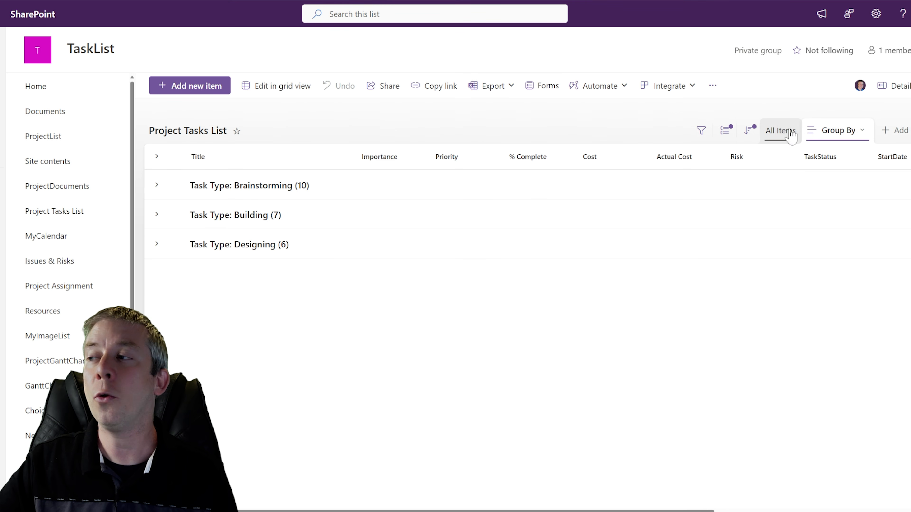
Switch to the All Items view, go to the Project Tasks List settings and open the Group By view for editing.
left_click(778, 133)
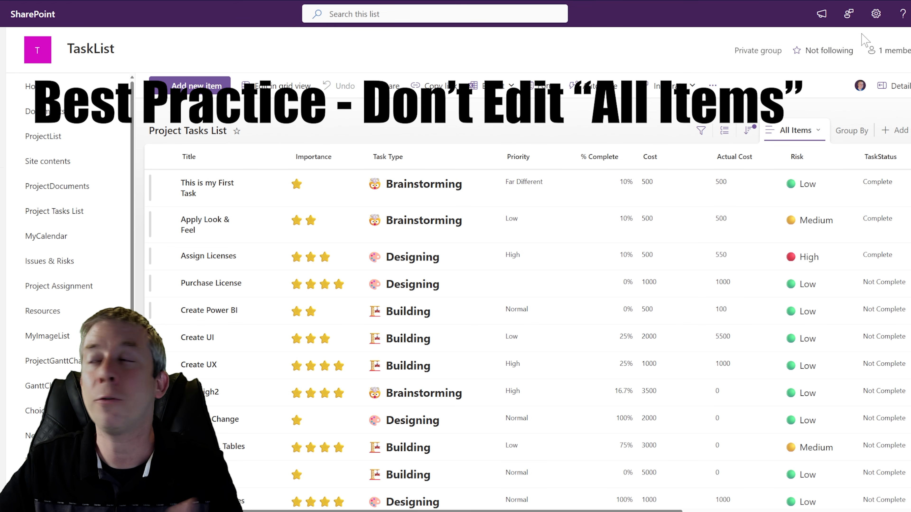
left_click(874, 18)
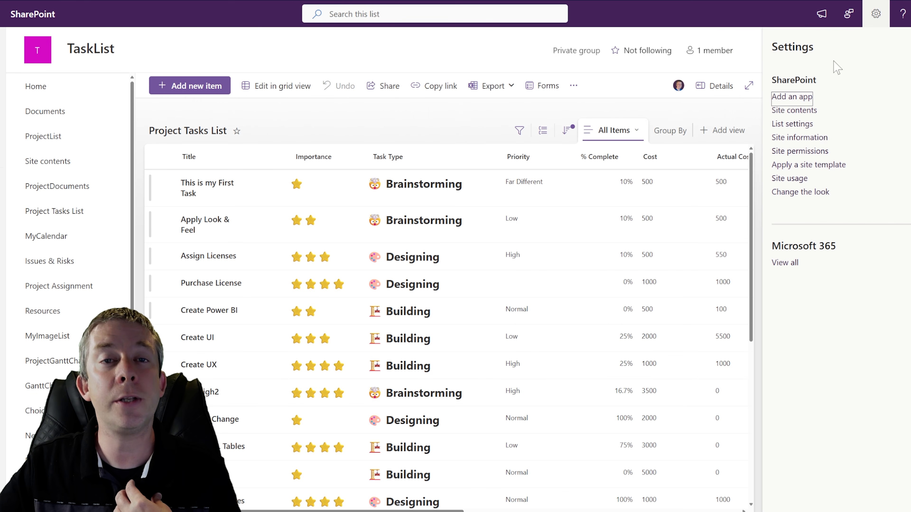
left_click(793, 124)
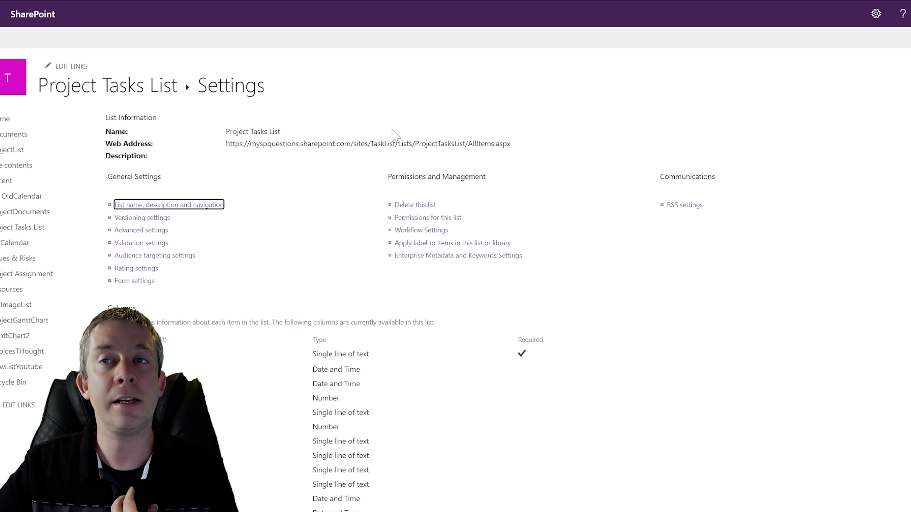
scroll(358, 150, "down", 5)
scroll(329, 154, "down", 4)
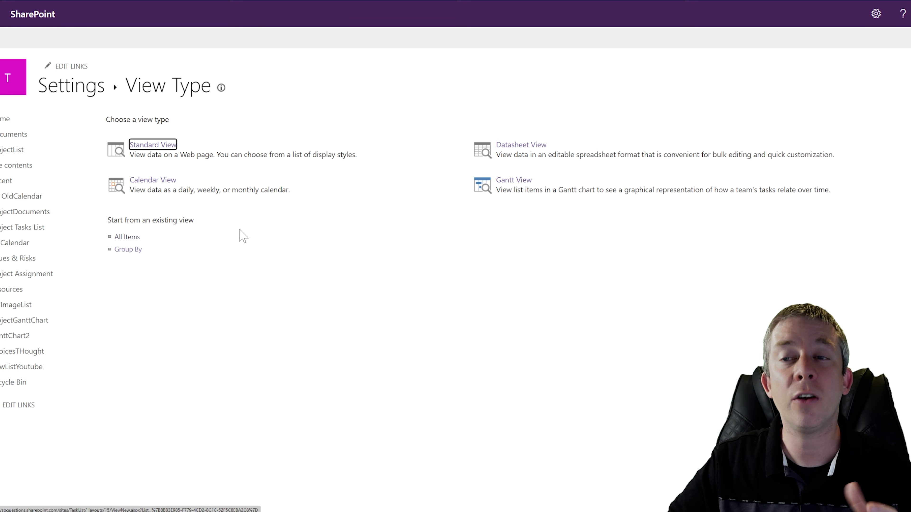
key("alt+Left")
scroll(270, 267, "down", 8)
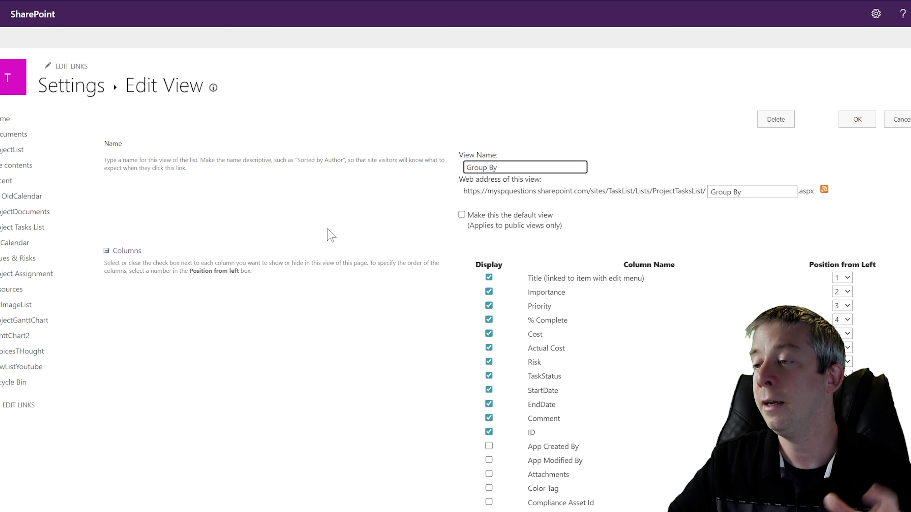
Examine the Group By view's columns, sort, filter and grouping settings, and leave the view editor without saving.
scroll(320, 235, "down", 15)
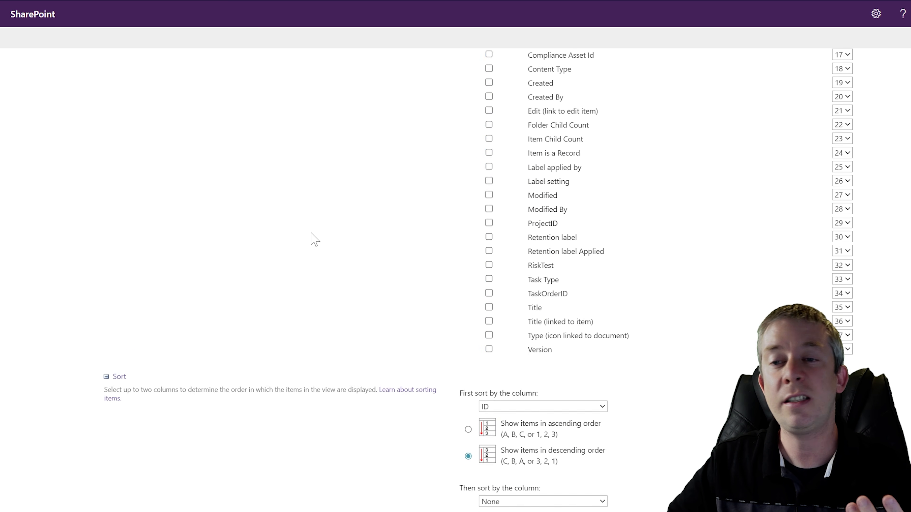
scroll(314, 237, "down", 10)
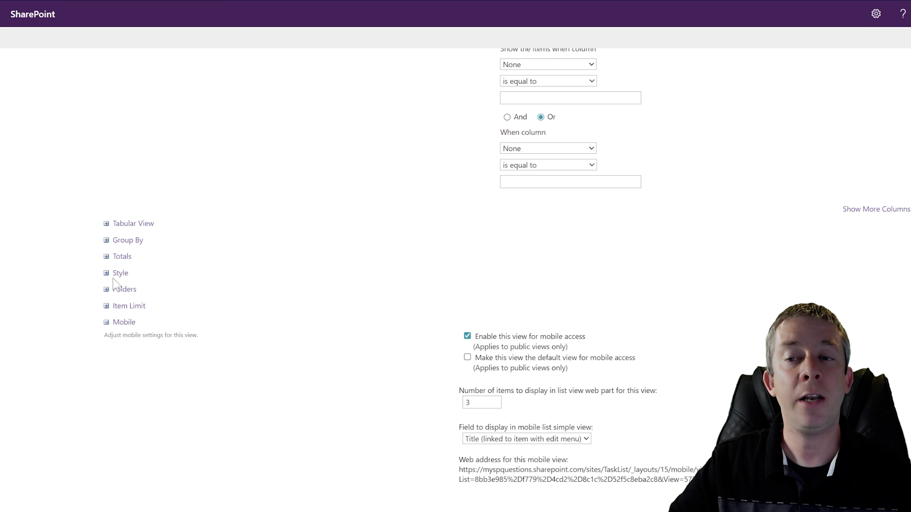
scroll(117, 278, "down", 2)
scroll(146, 204, "up", 7)
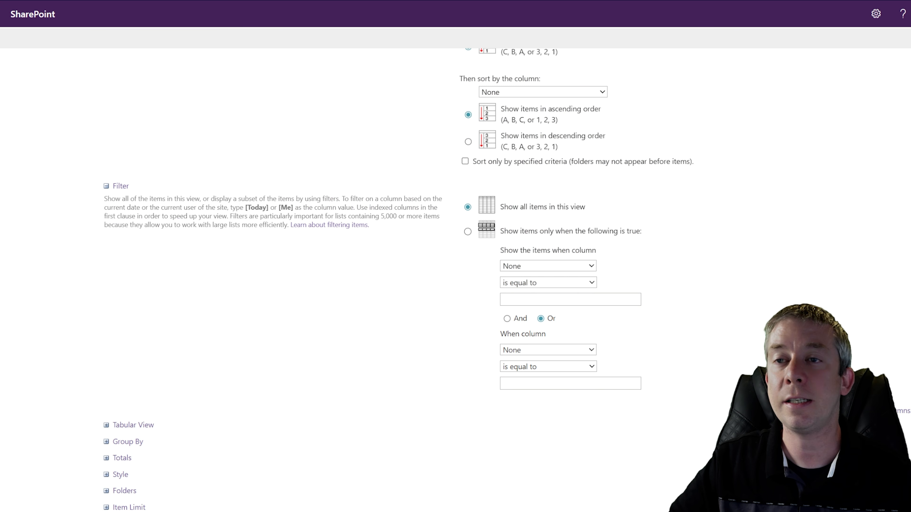
scroll(142, 224, "up", 5)
scroll(147, 218, "down", 10)
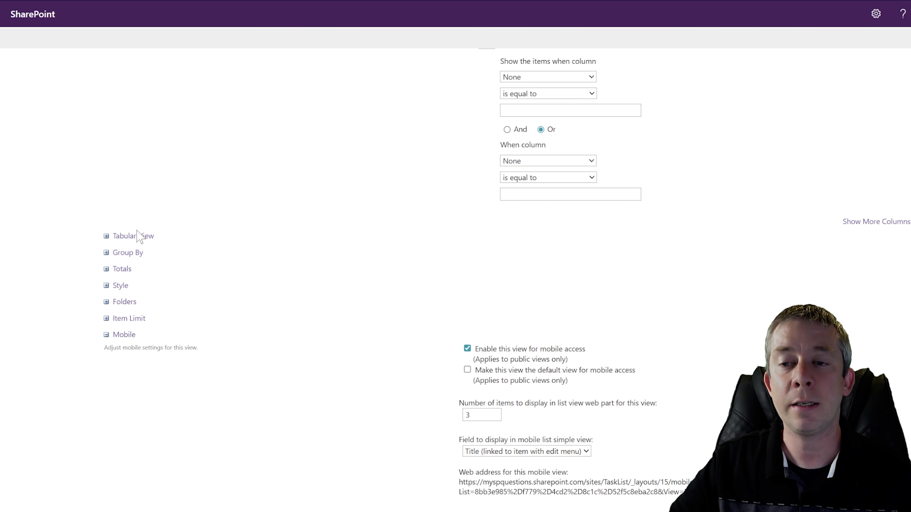
left_click(106, 253)
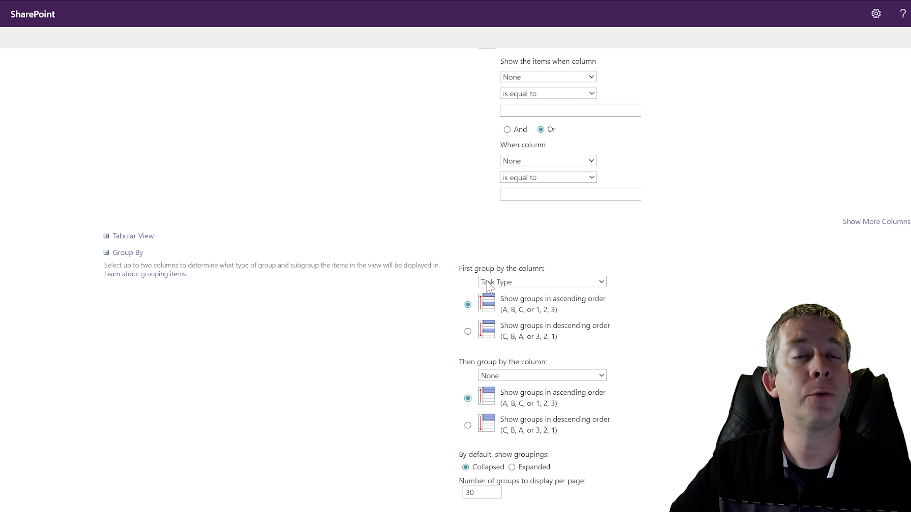
scroll(490, 286, "up", 15)
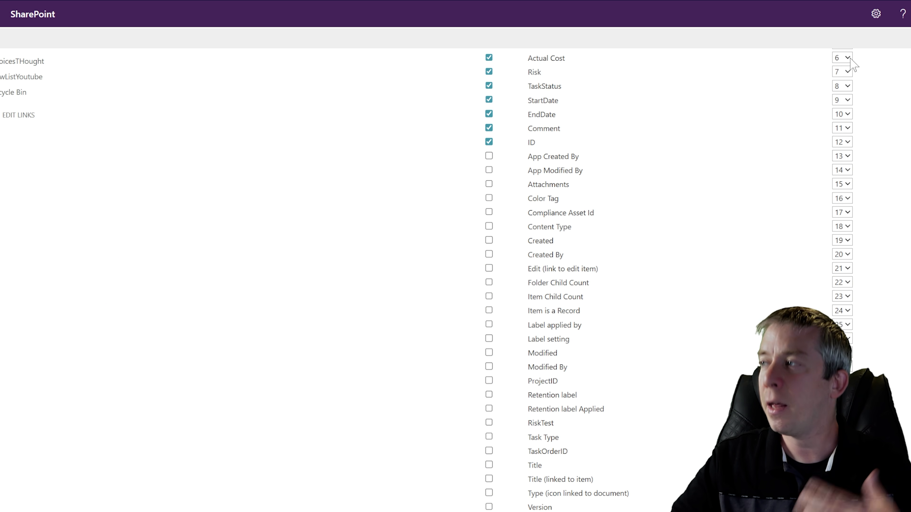
scroll(854, 65, "up", 10)
left_click(898, 118)
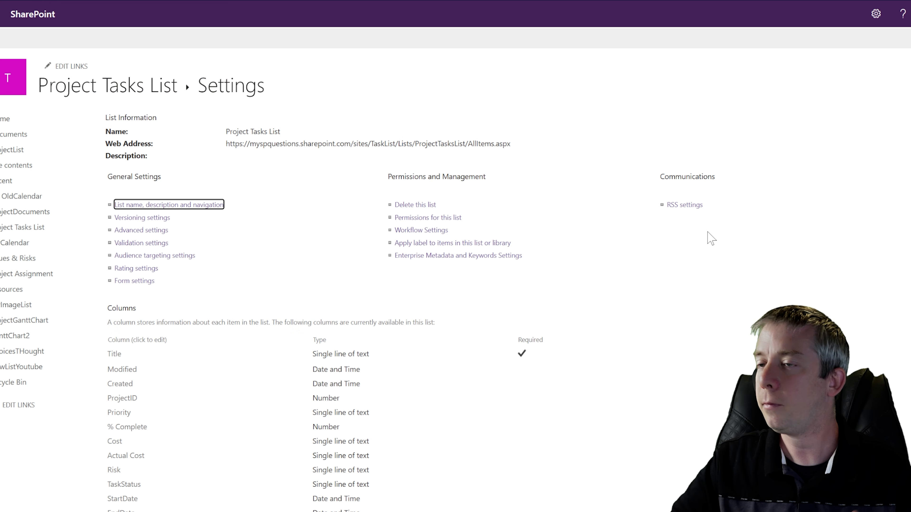
Show the Project Tasks List in its Group By view and place the Copilot window so the group headers remain visible.
left_click(143, 92)
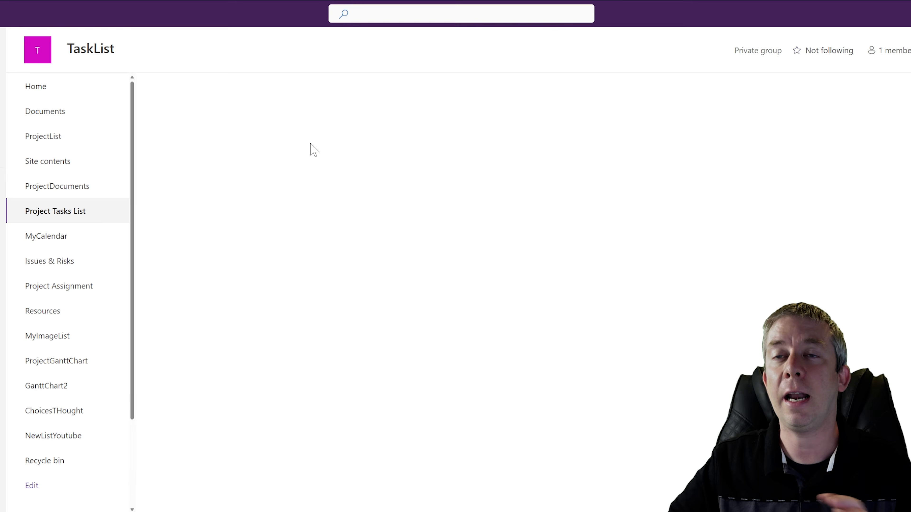
left_click(838, 130)
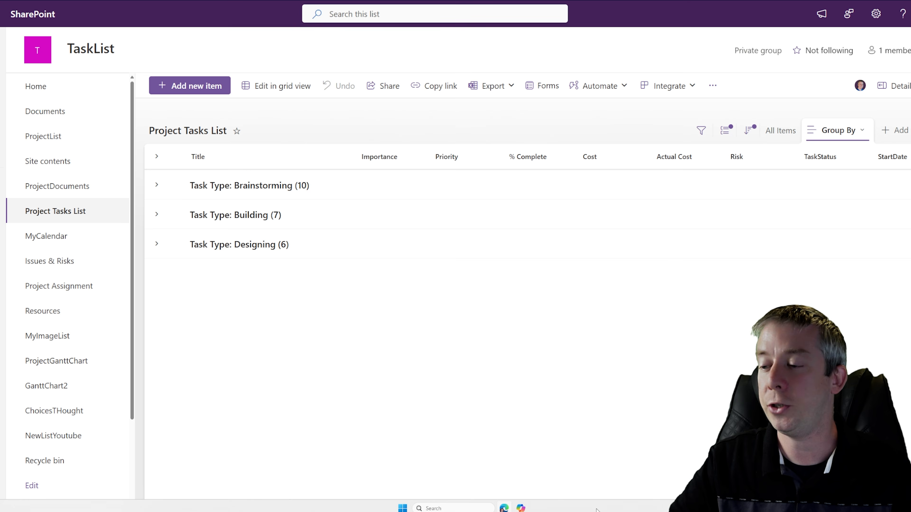
left_click(521, 507)
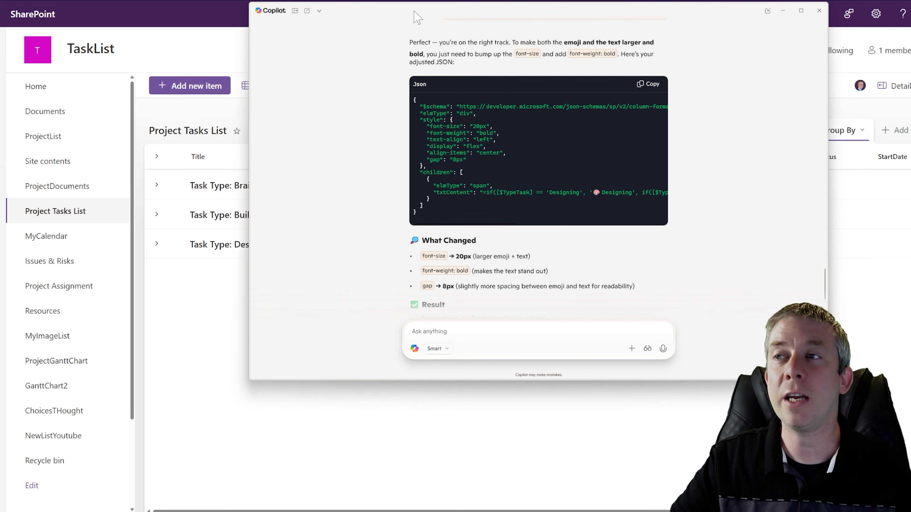
left_click_drag(412, 11, 524, 21)
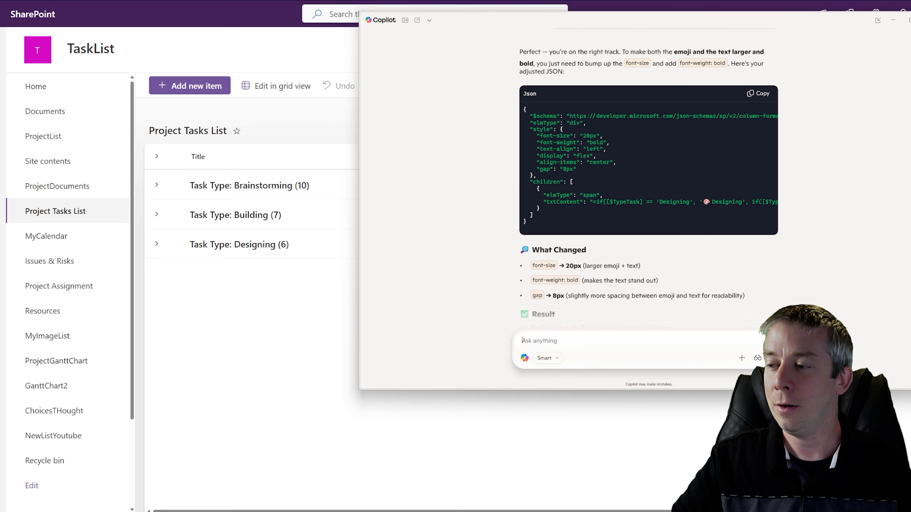
Ask Copilot whether list formatting can replace the group-by headers of the view grouped by TypeTask with the TaskType text and the emoji.
type("ALright actu")
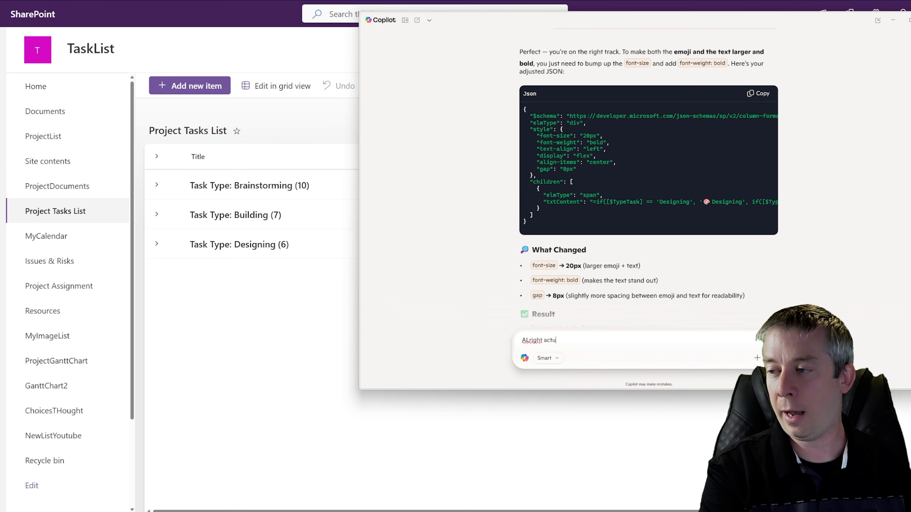
type("ally I grouped by that column")
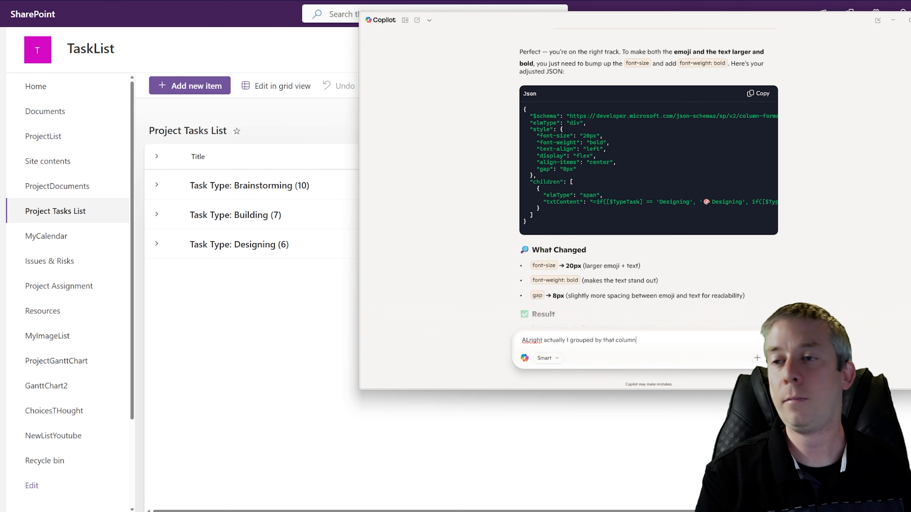
type("the TypeTask, ")
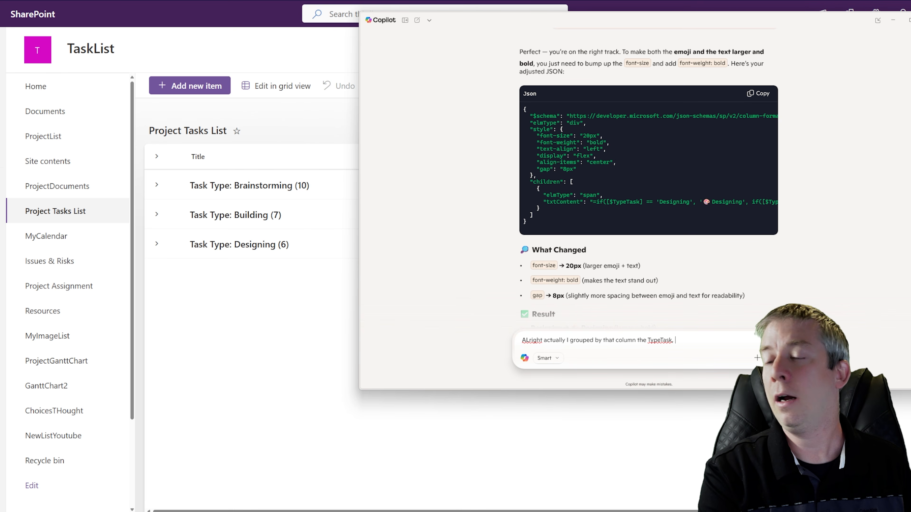
type("I want to replace the groupby")
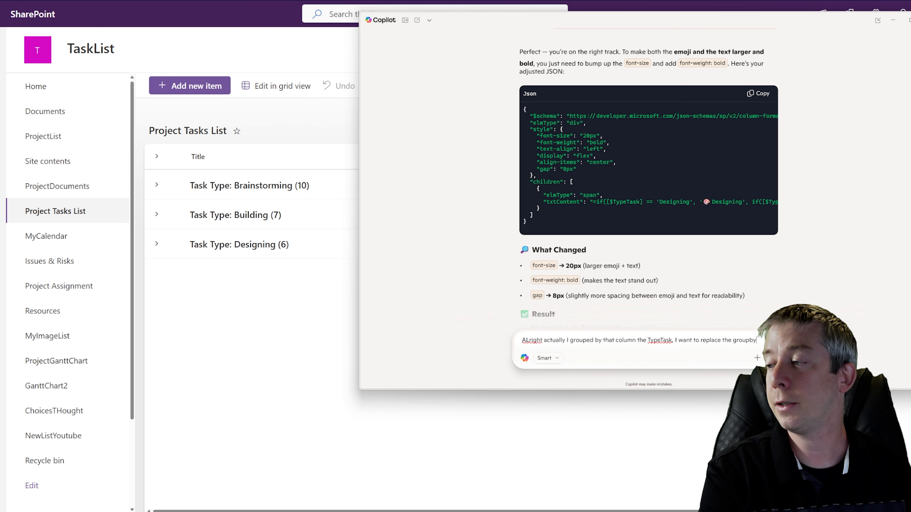
type(" headers with the")
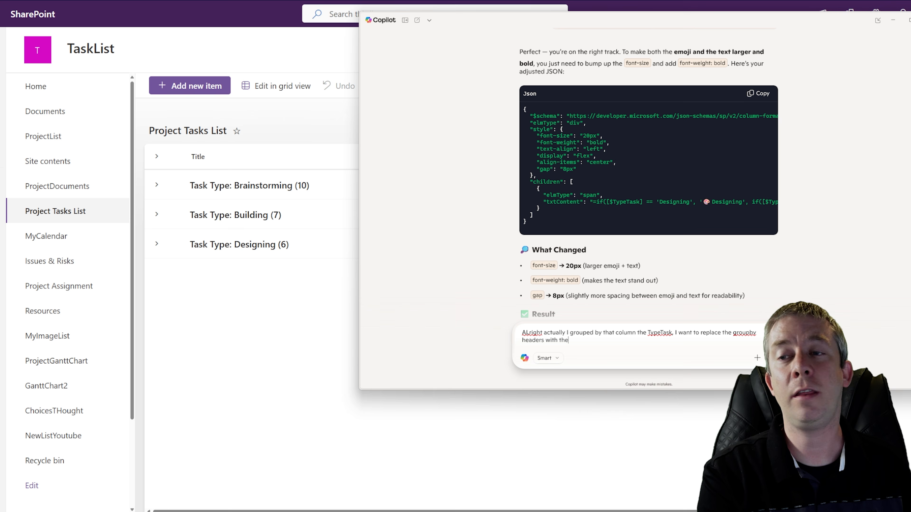
type(" TaskType ")
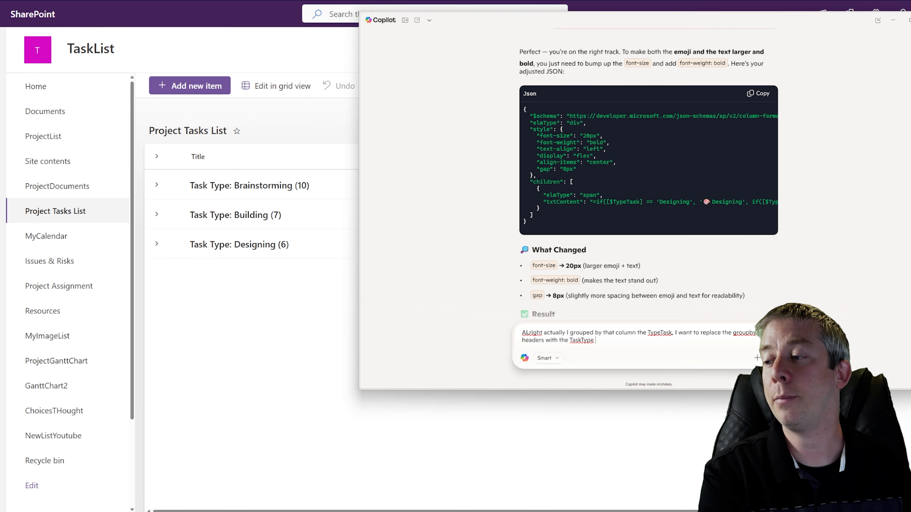
type("text and ")
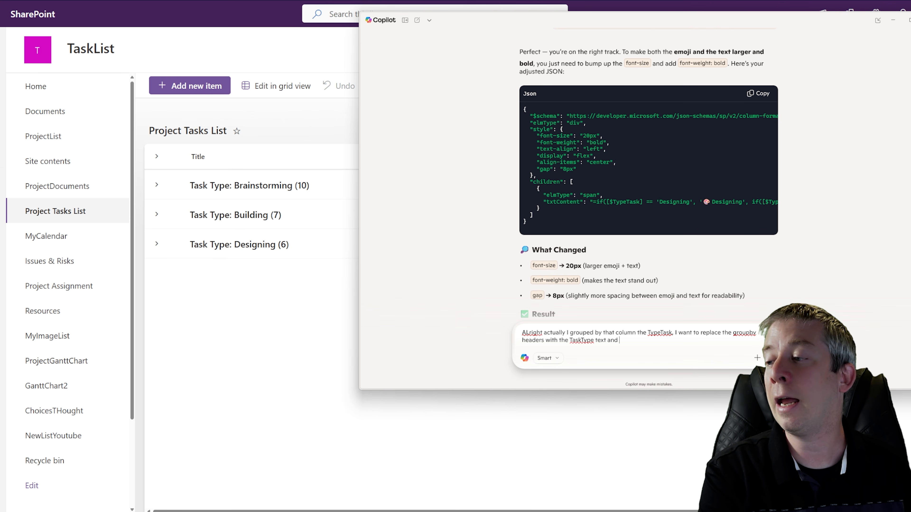
type("the emoji, can we do that")
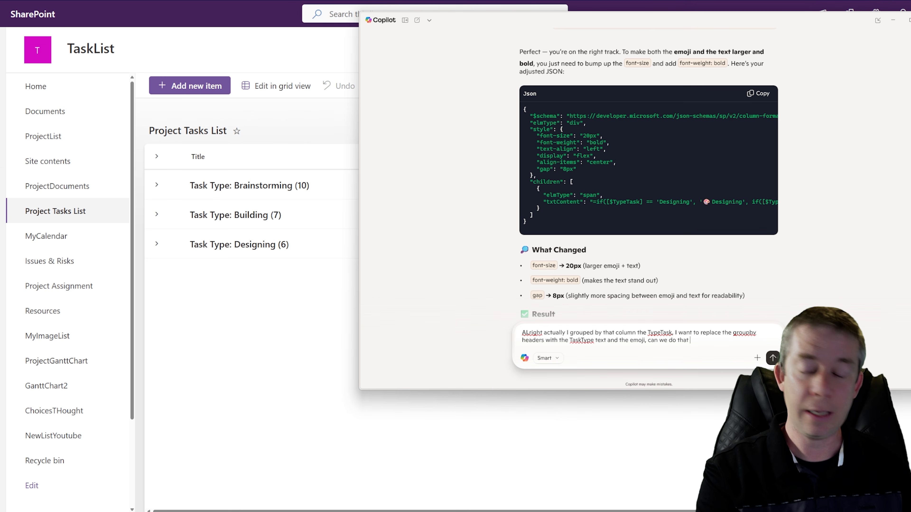
type("in List Format")
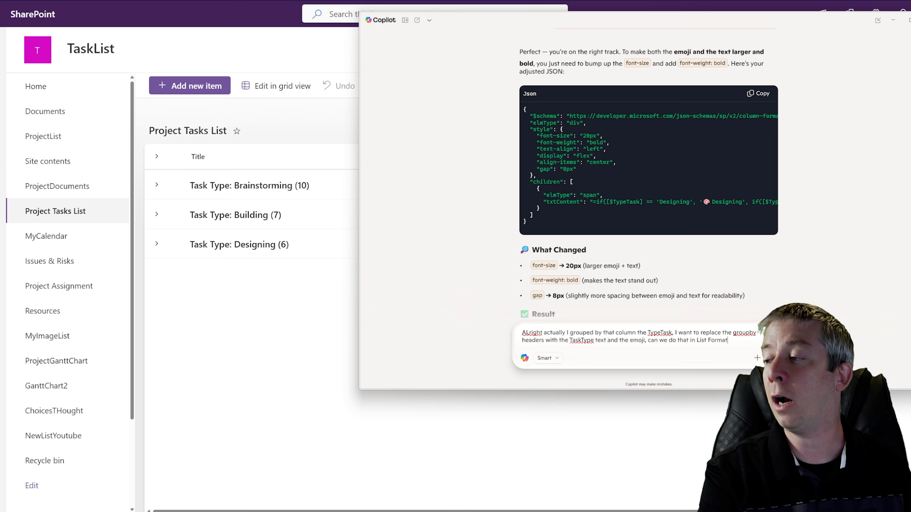
key("BackSpace")
key("BackSpace")
key("BackSpace")
key("BackSpace")
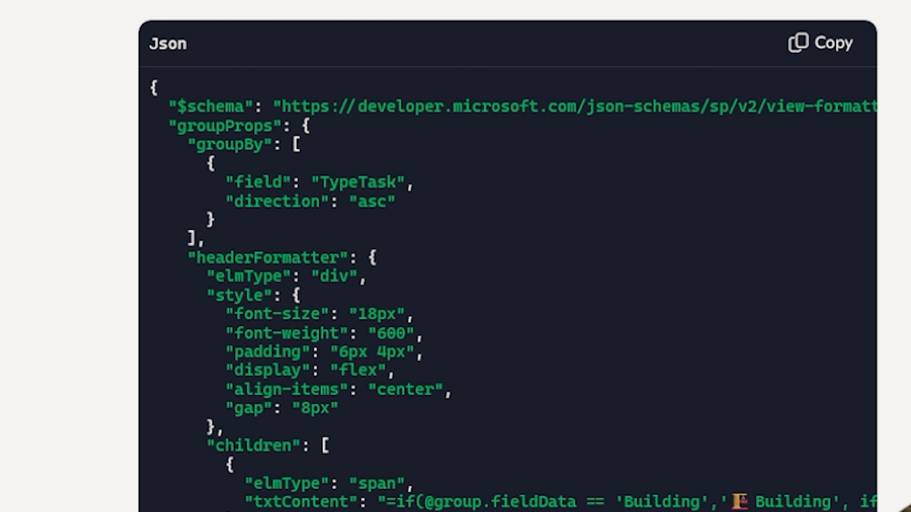
scroll(507, 256, "down", 7)
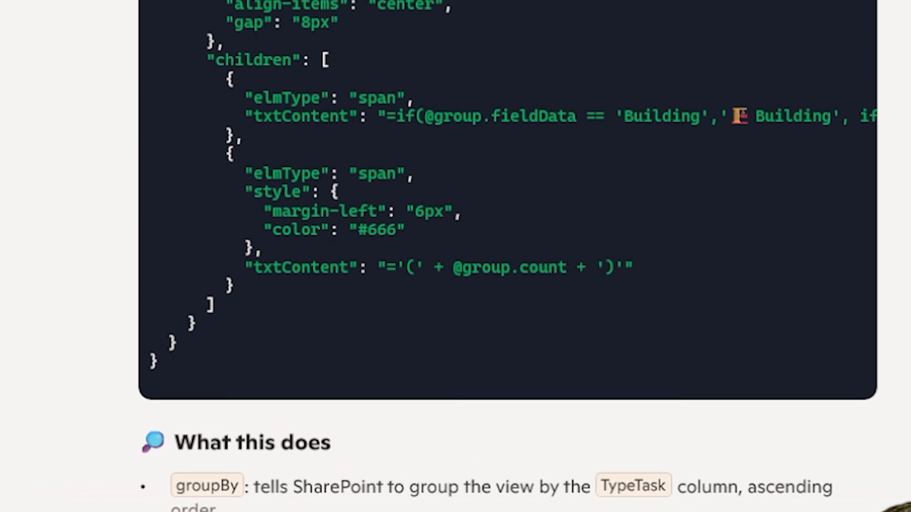
scroll(507, 256, "up", 6)
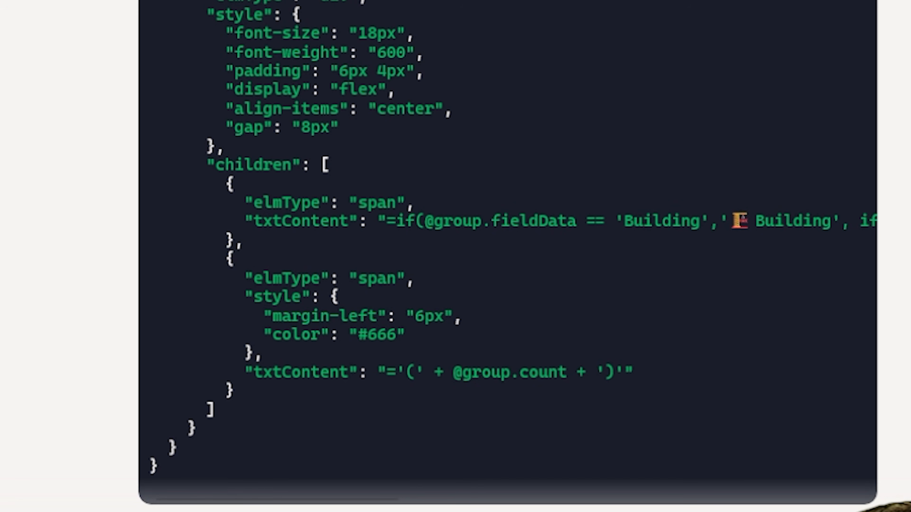
left_click_drag(424, 221, 576, 221)
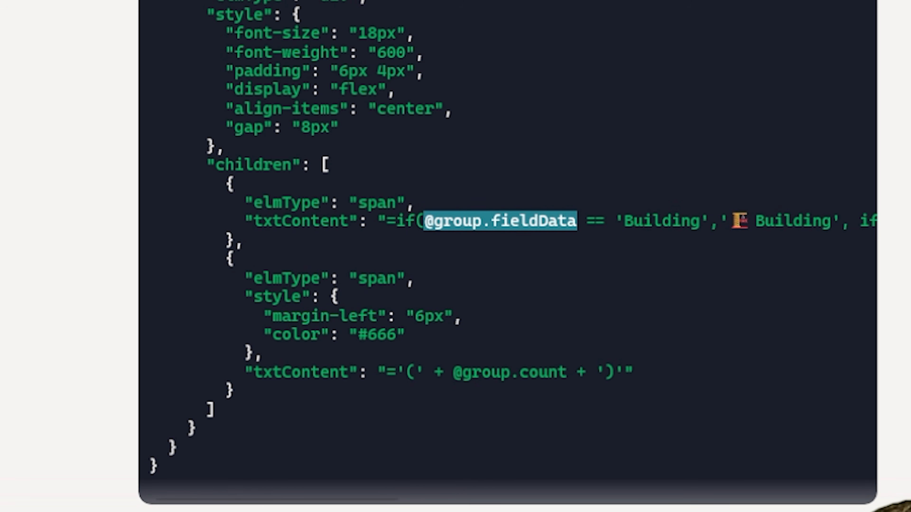
left_click(577, 221)
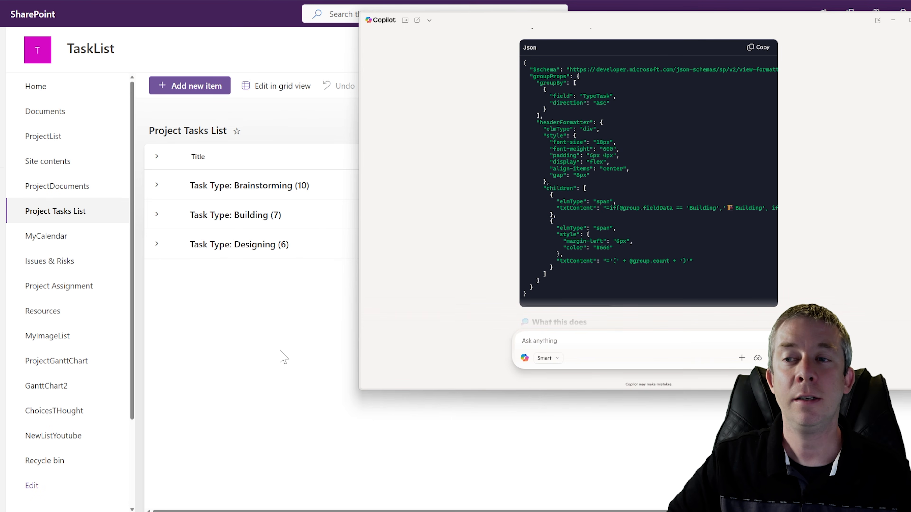
left_click(281, 352)
left_click(838, 130)
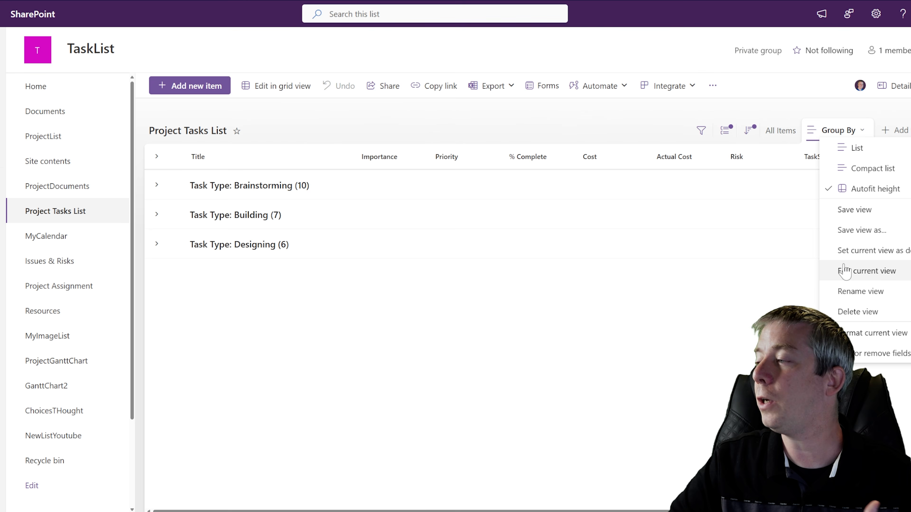
left_click(855, 330)
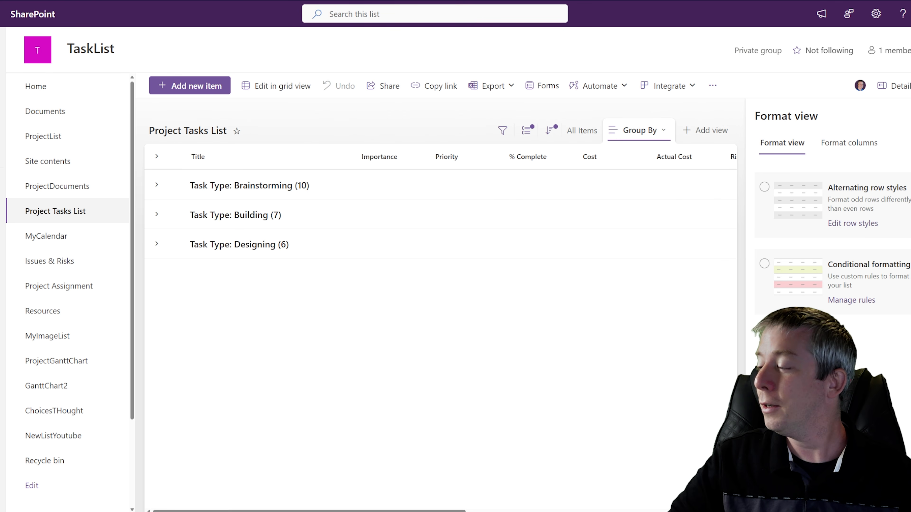
key("ctrl+a")
key("ctrl+v")
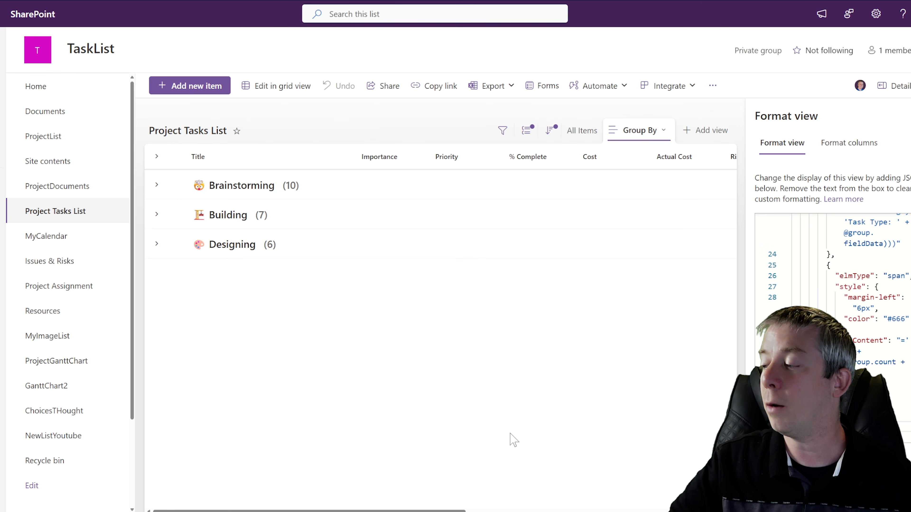
Ask Copilot "That looks great, can we remove the totals?" about the group header formatting.
left_click(521, 507)
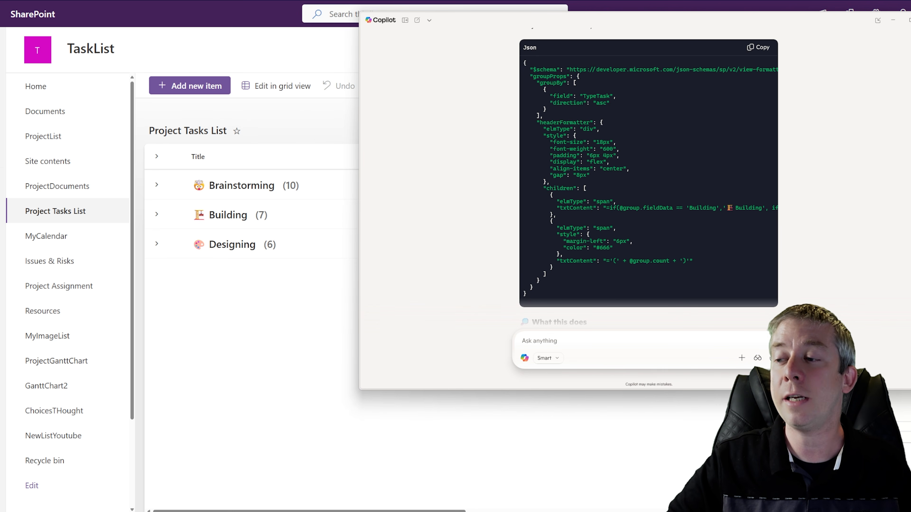
type("That loo")
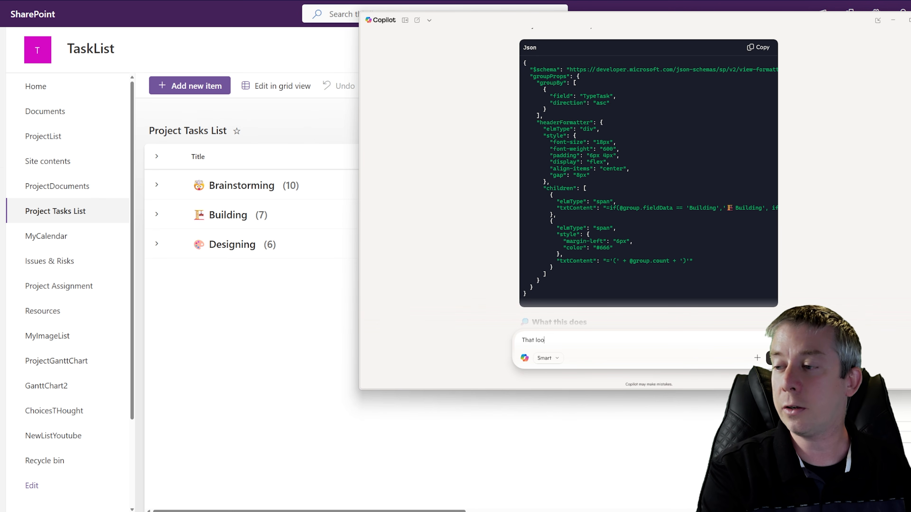
key("BackSpace")
key("BackSpace")
key("BackSpace")
type("ooks g")
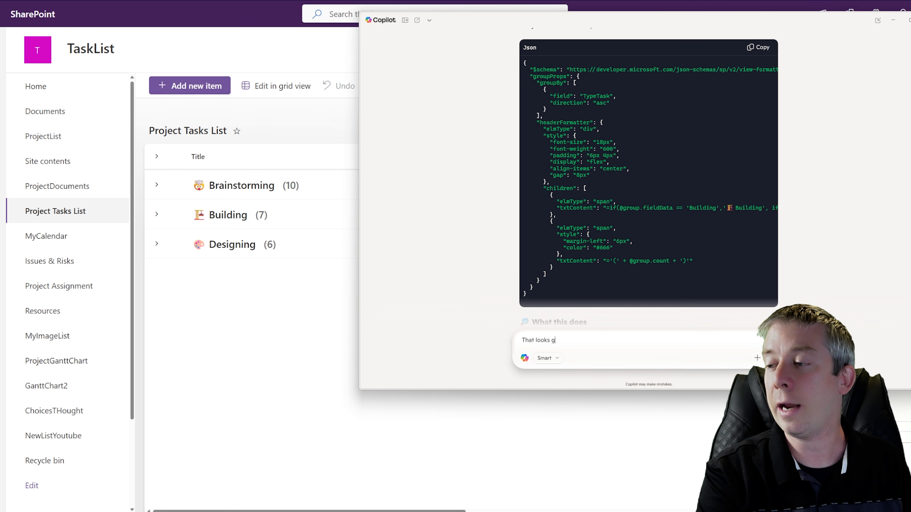
type("reat, can we remo")
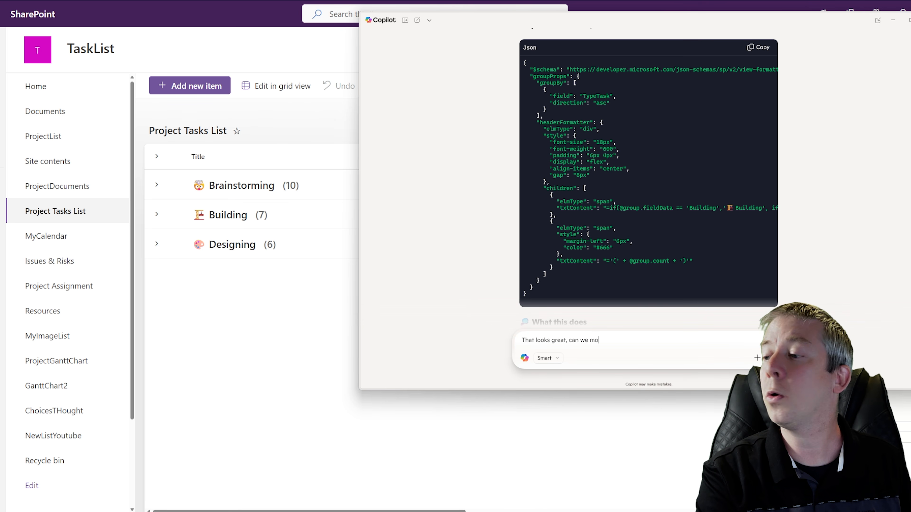
key("BackSpace")
key("BackSpace")
type("remove the totals?")
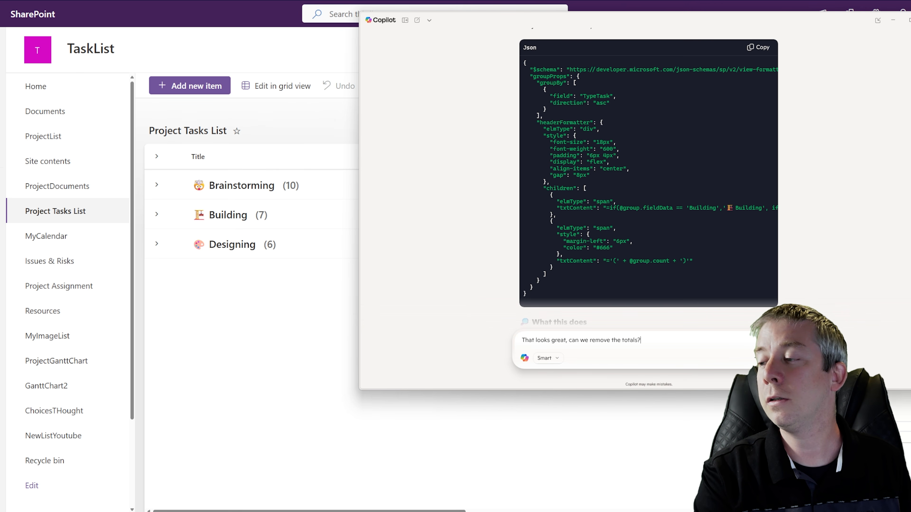
key("Return")
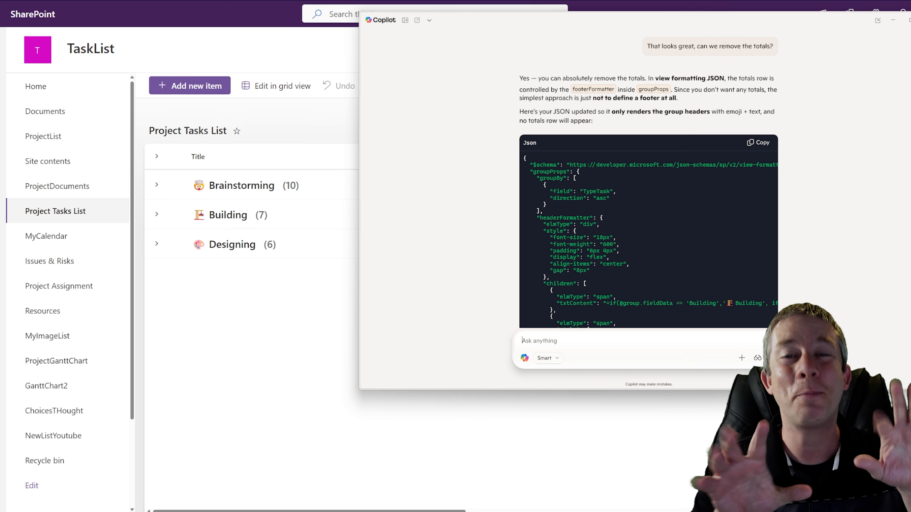
left_click(758, 143)
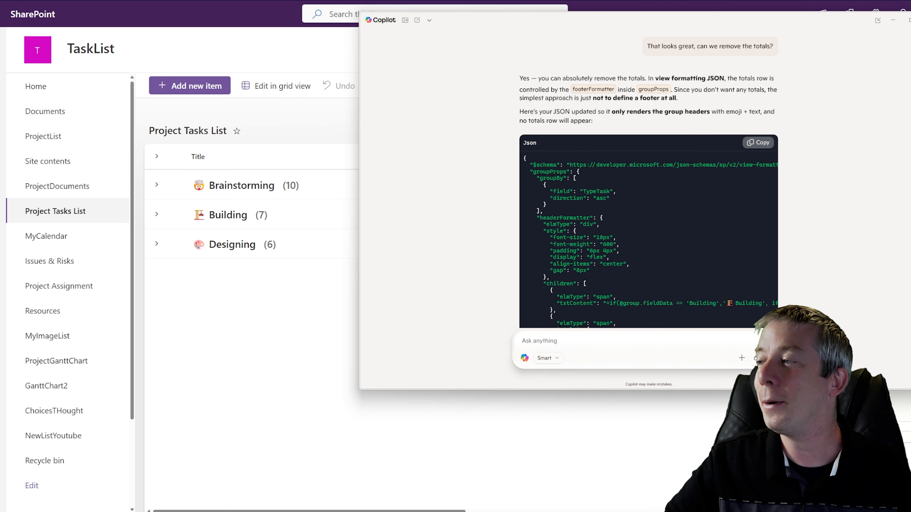
key("alt+Tab")
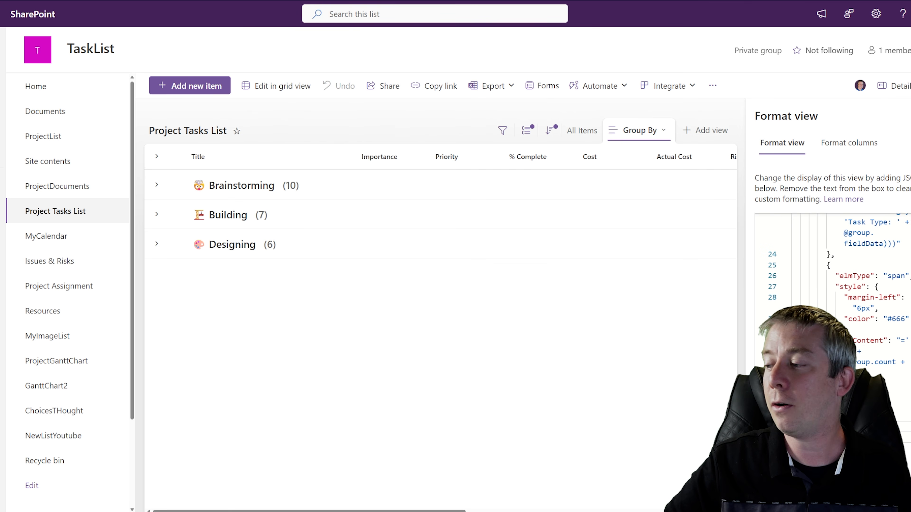
key("alt+Tab")
Clarify to Copilot that the total number on the right side of the group headers is what it should remove.
type("no you know h")
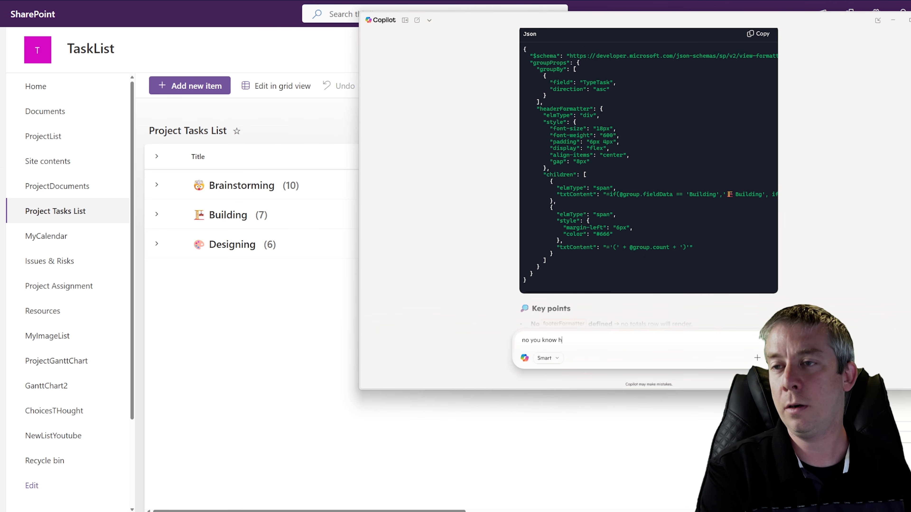
type("ow it gti")
type("ives a ")
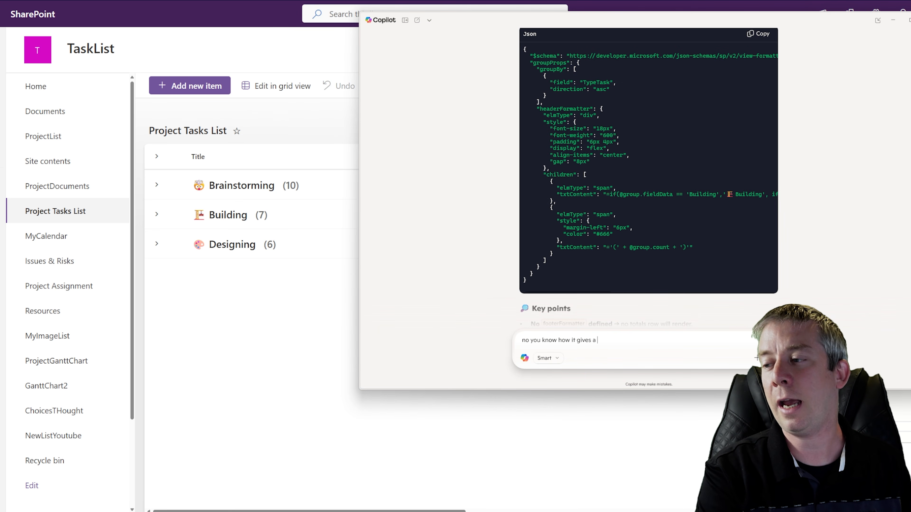
type("total number on the ")
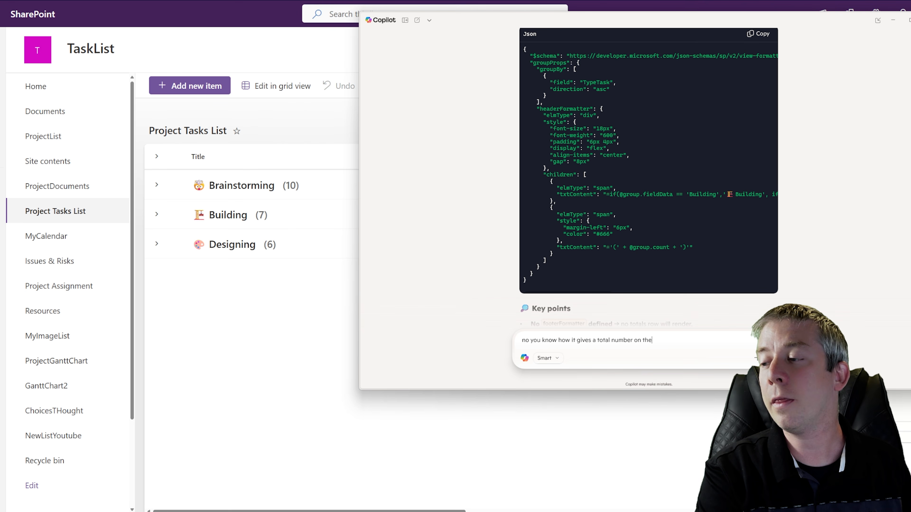
type("right side")
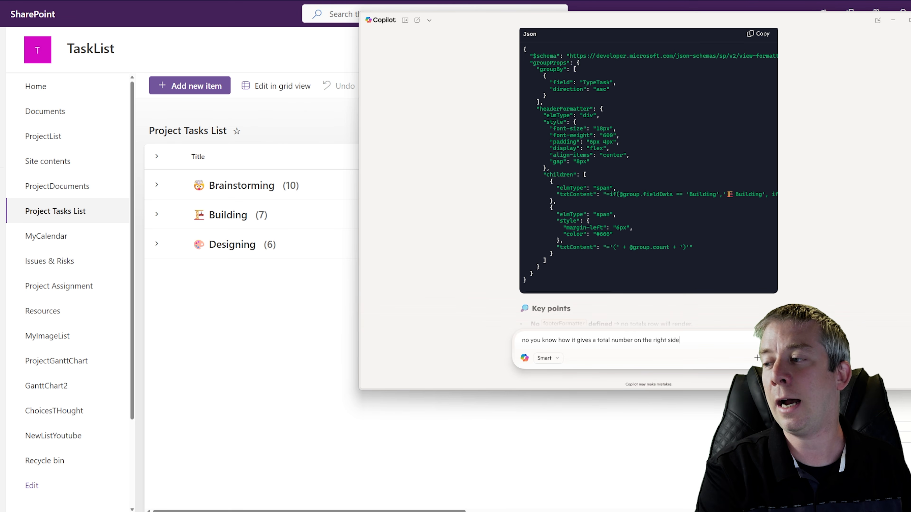
type("? remove that")
key("Return")
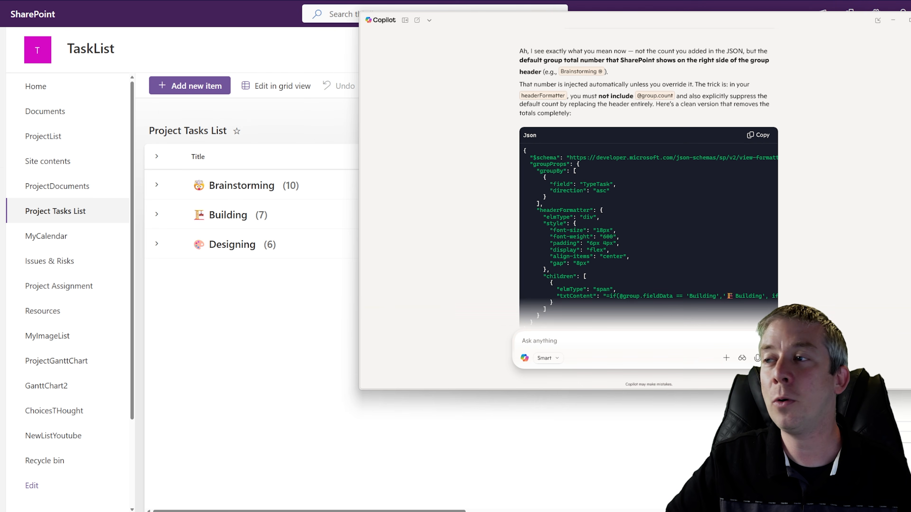
left_click(758, 108)
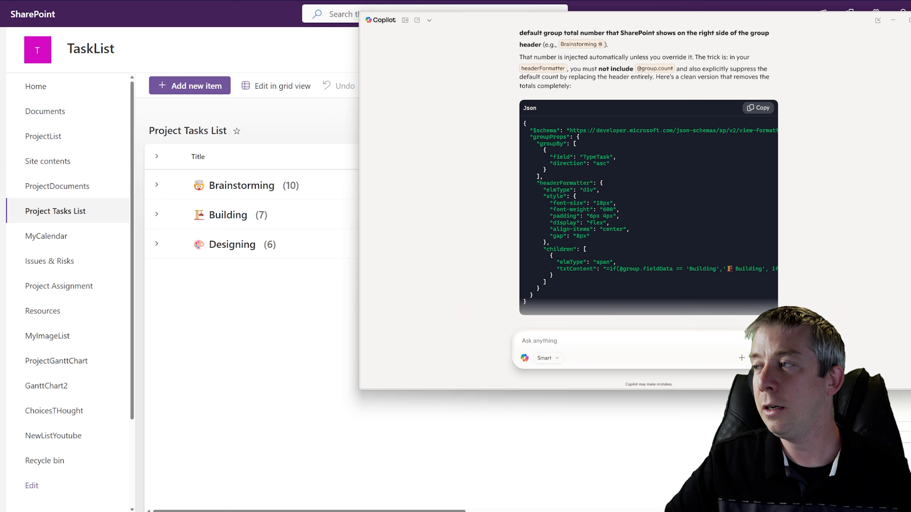
left_click(892, 21)
key("ctrl+a")
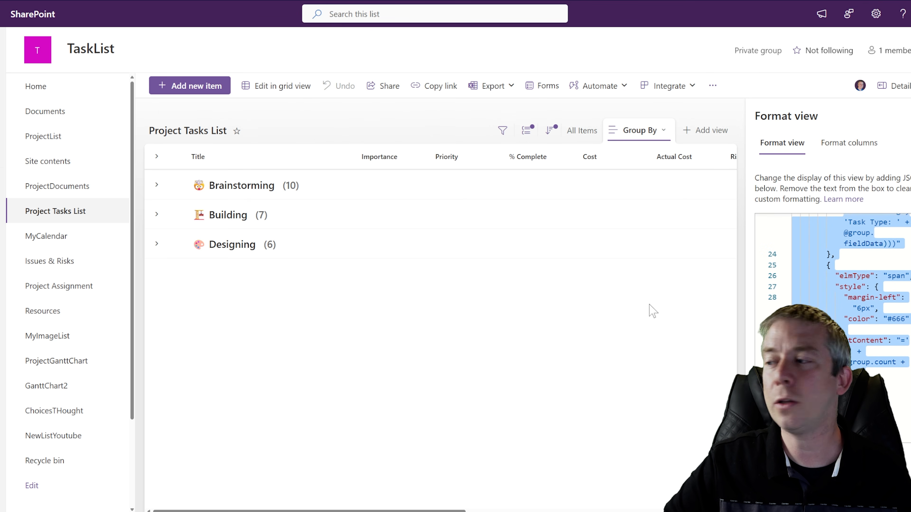
key("ctrl+v")
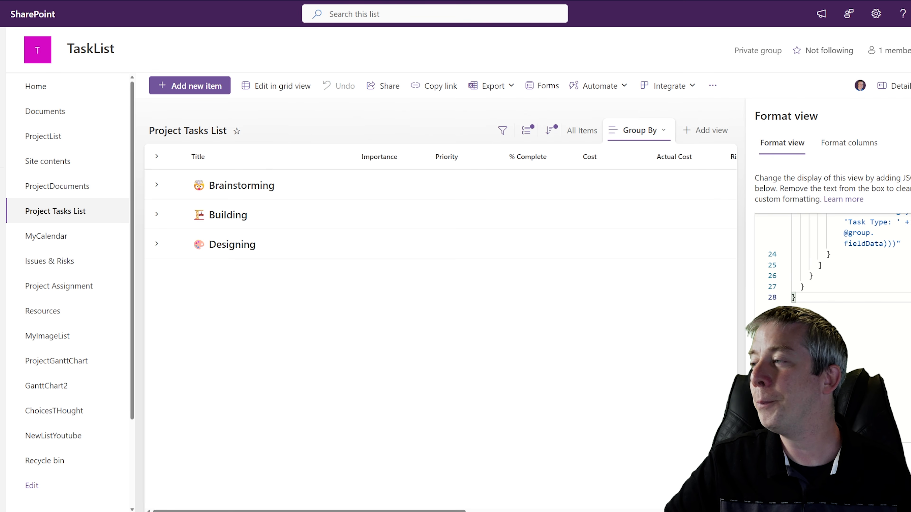
Expand and collapse the Brainstorming and Building groups to check the tasks under the formatted headers.
left_click(157, 185)
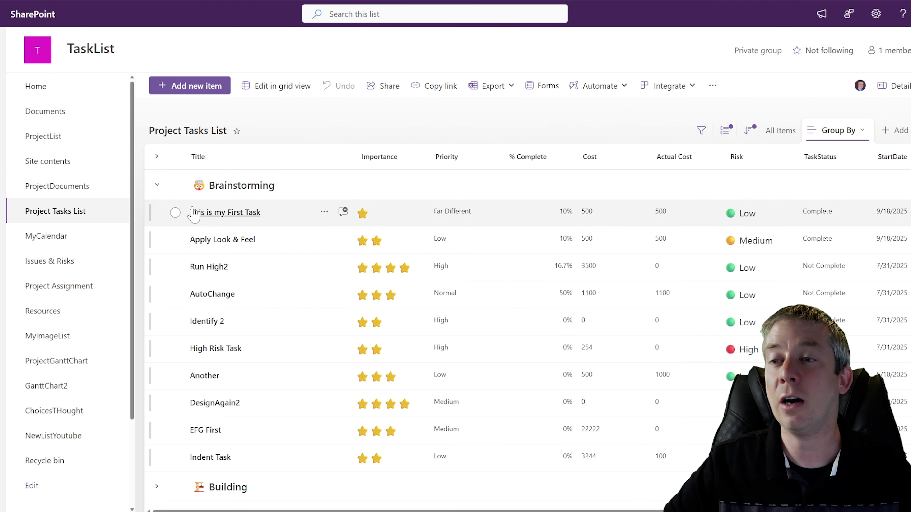
left_click(156, 185)
left_click(156, 214)
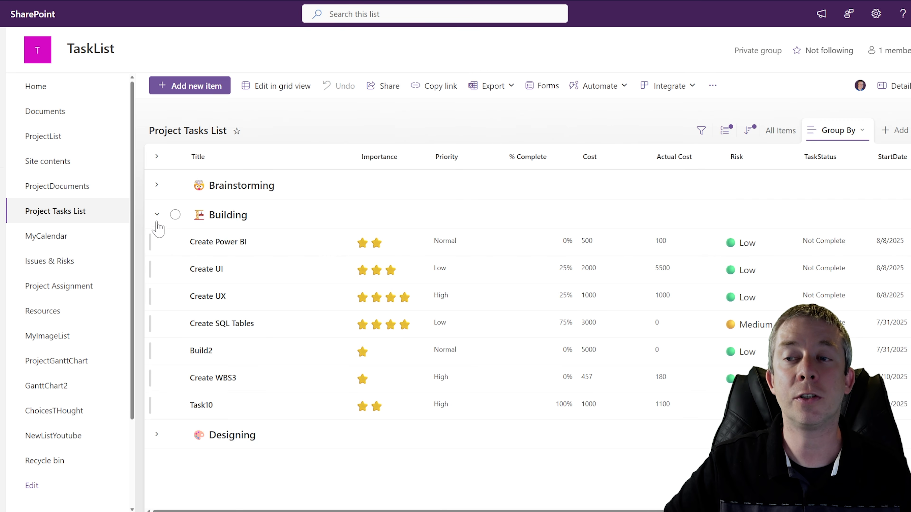
left_click(157, 214)
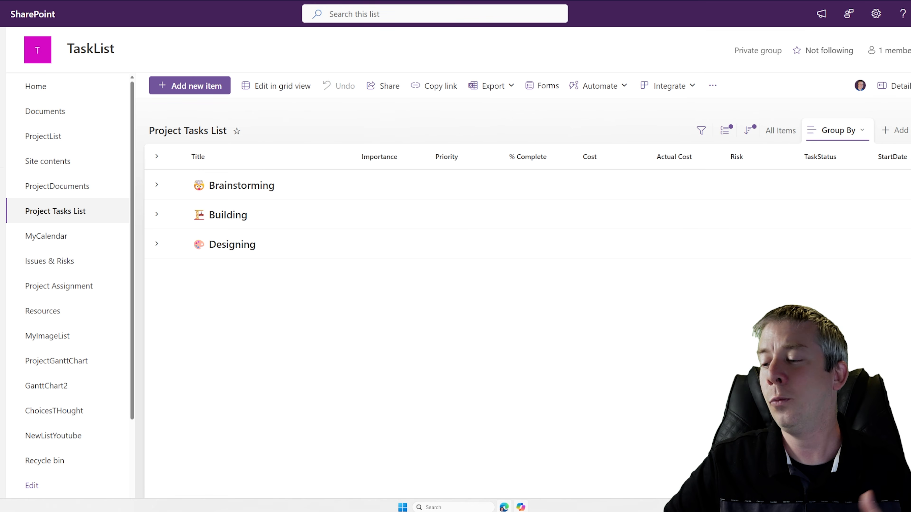
Ask Copilot "This is great! Can we make the row colors different for each of the 3 group bys?".
left_click(521, 507)
type("T")
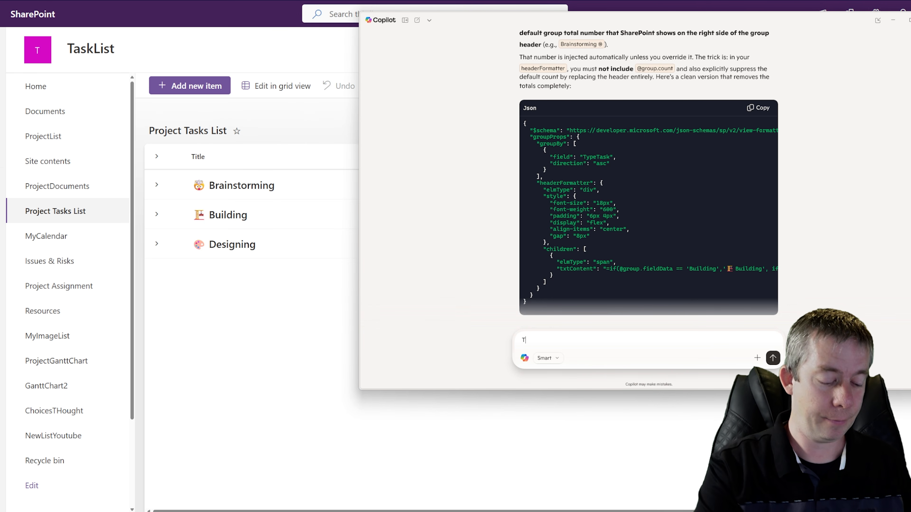
type("his is great! ")
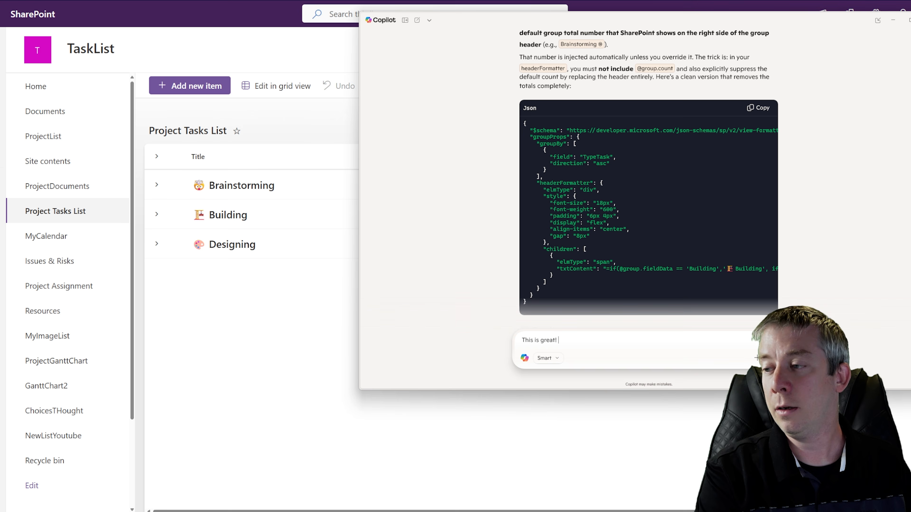
type("Can we make the row")
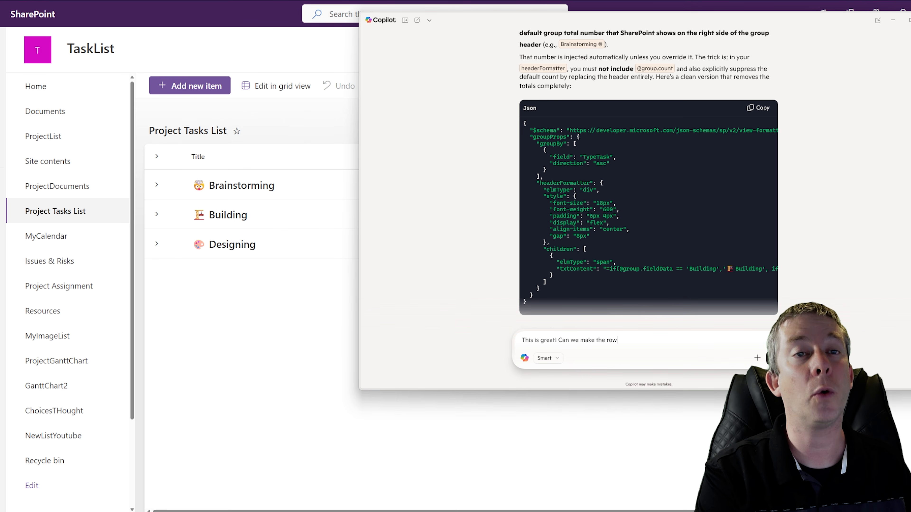
type(" colors different")
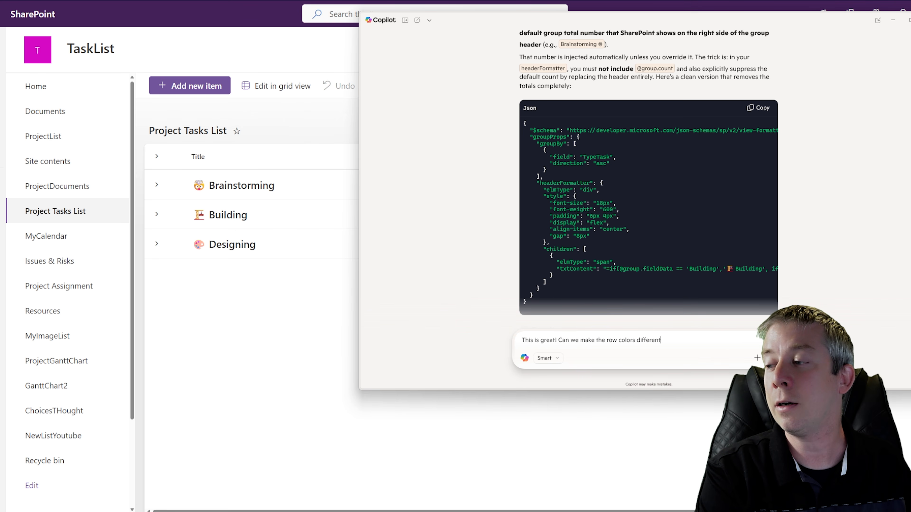
type(" for each of the 3")
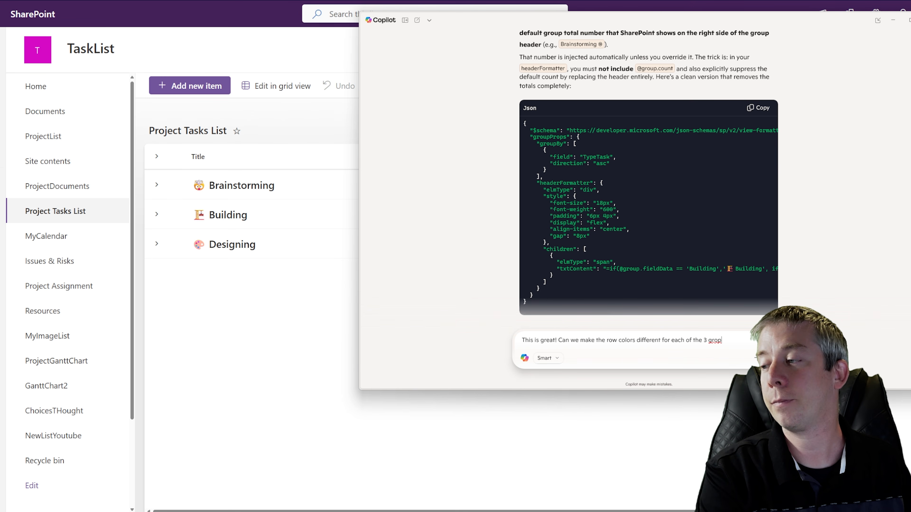
type(" group bys?")
key("Return")
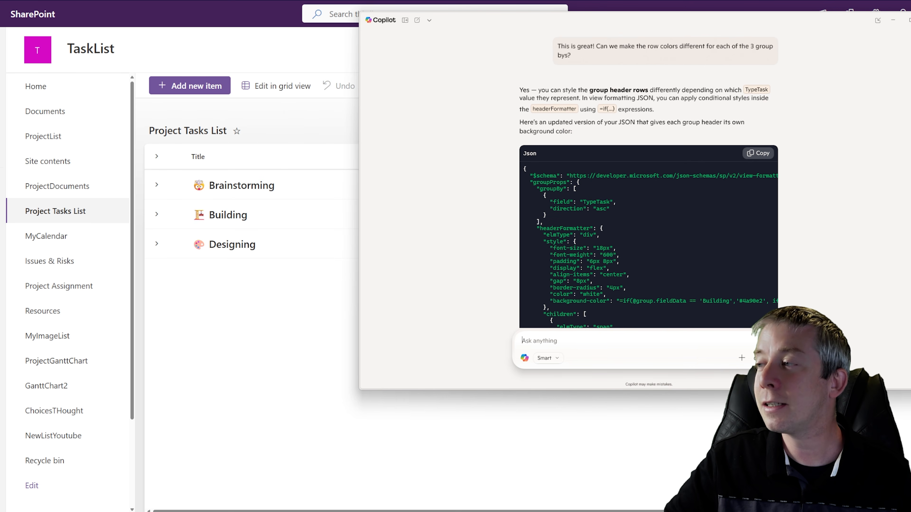
Copy Copilot's JSON with a conditional background color per TypeTask value and replace the Group By view's formatting code with it.
left_click(757, 153)
left_click(263, 316)
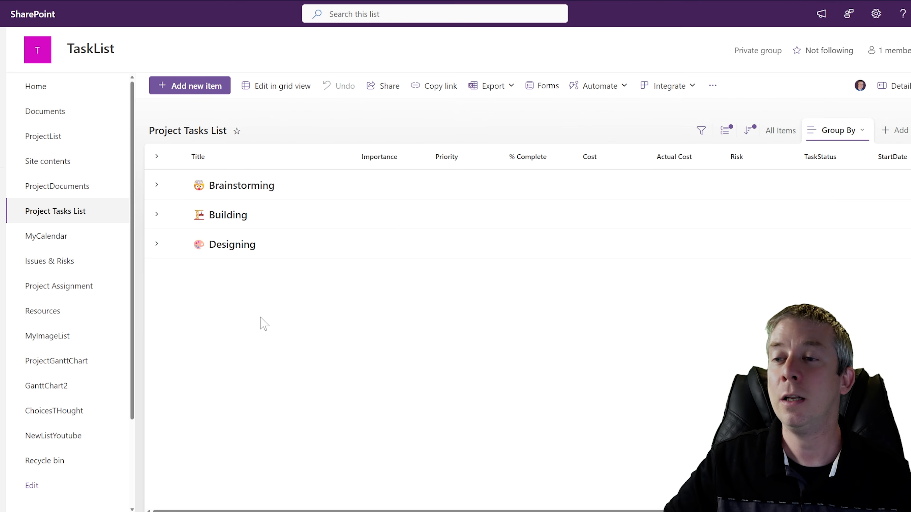
left_click(860, 130)
left_click(885, 352)
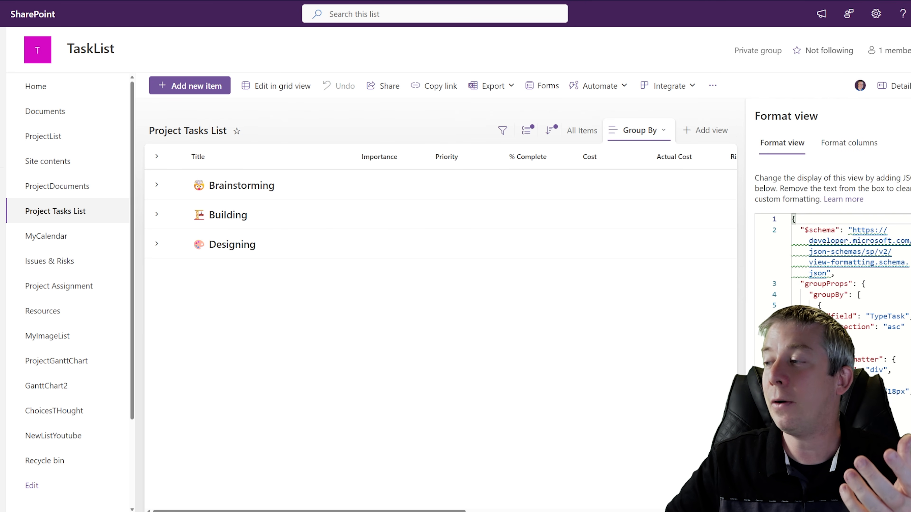
key("ctrl+a")
key("ctrl+v")
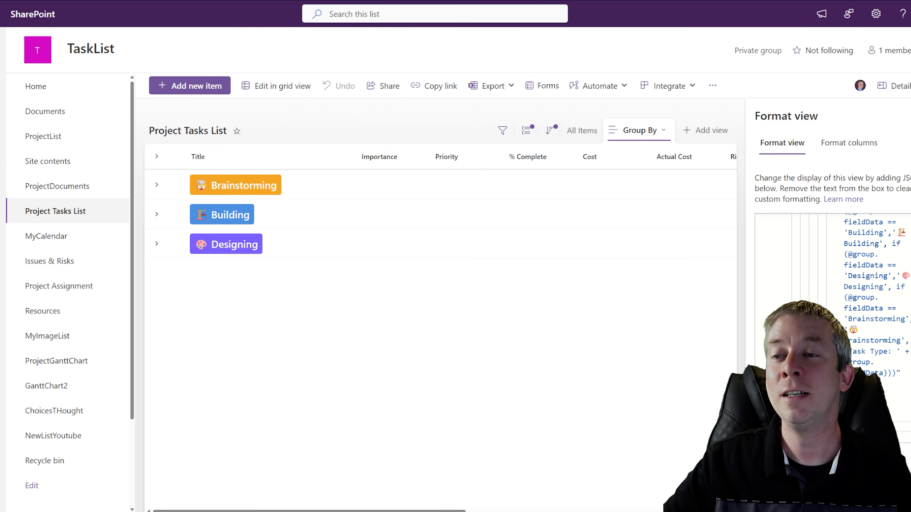
Ask Copilot "Lets make the brainstorming green".
mouse_move(455, 499)
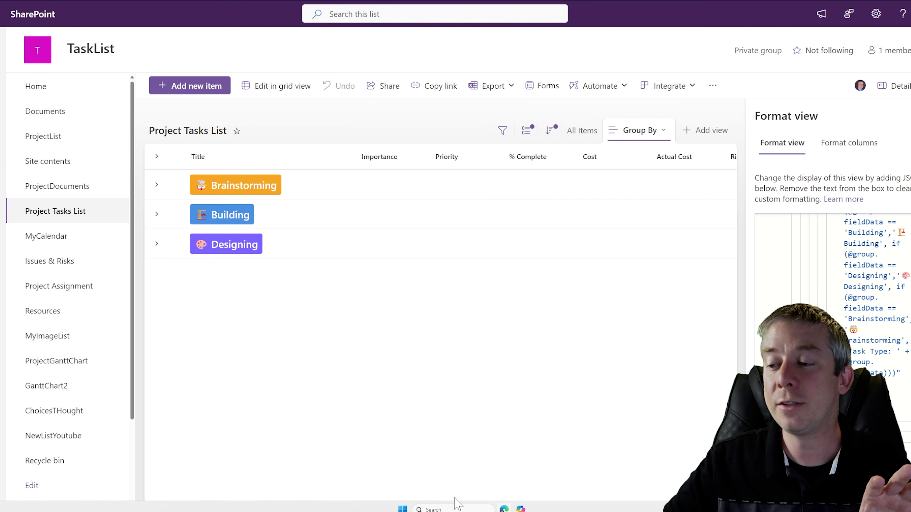
left_click(520, 508)
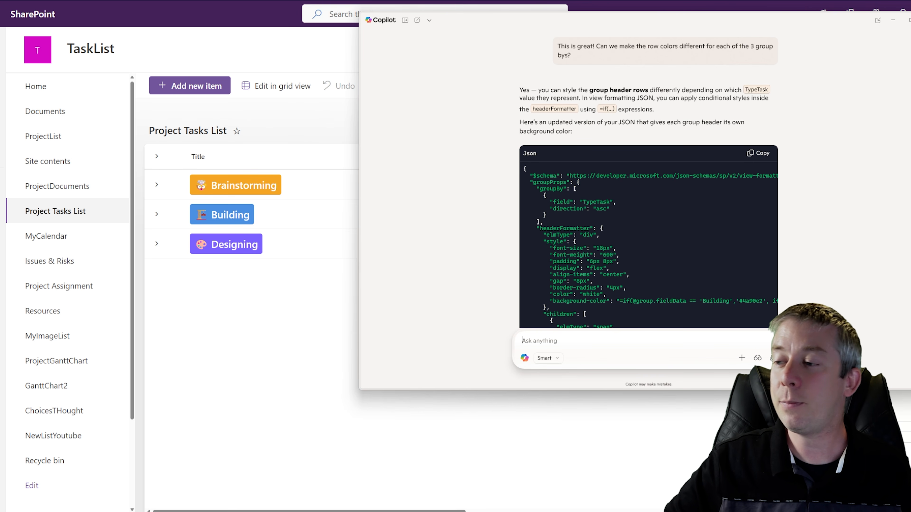
type("Lets make t")
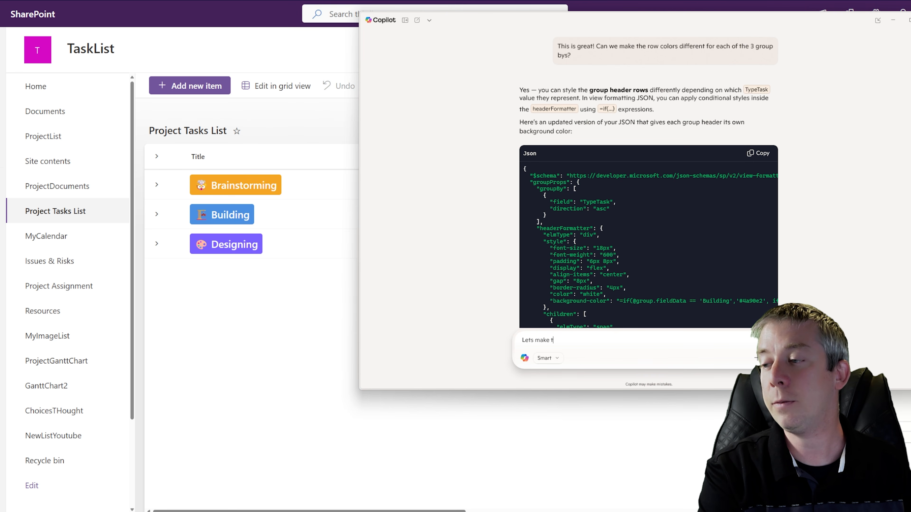
type("he brainstorming green")
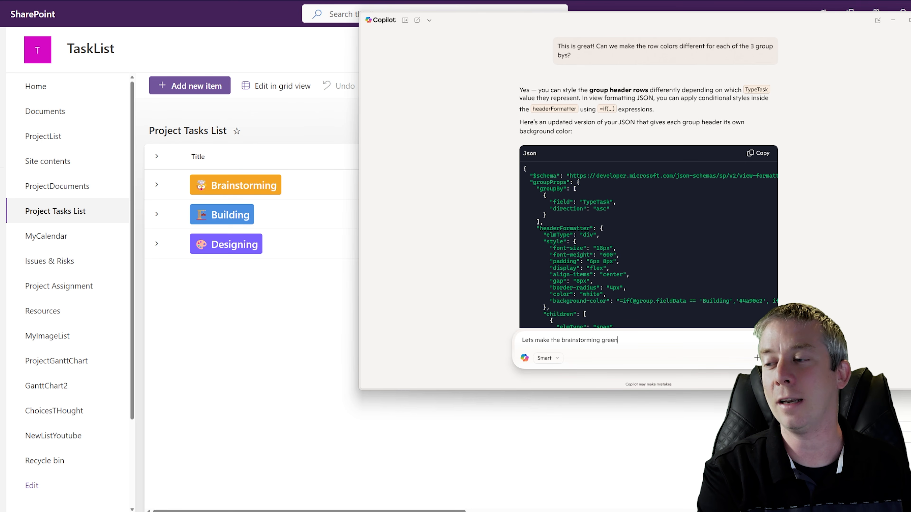
key("Return")
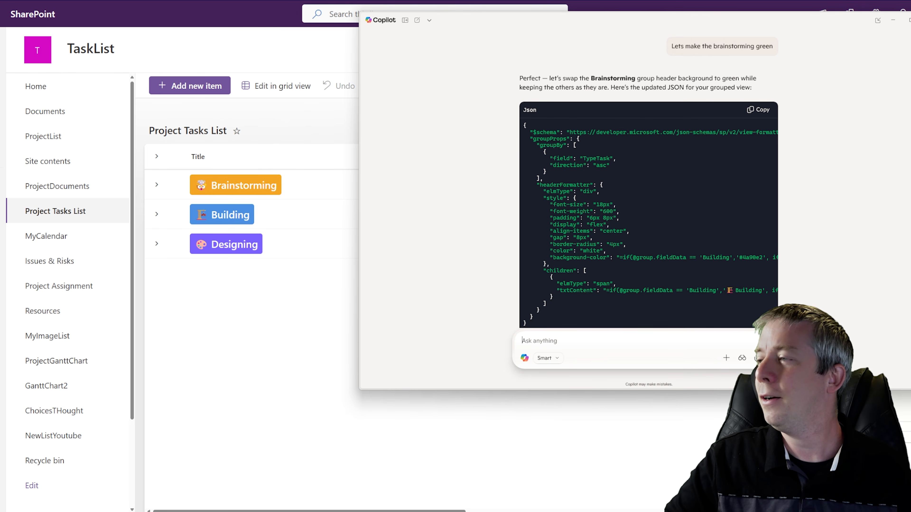
Copy Copilot's JSON with the green Brainstorming header, replace the Group By view's formatting code with it, and close the view formatting.
left_click(758, 65)
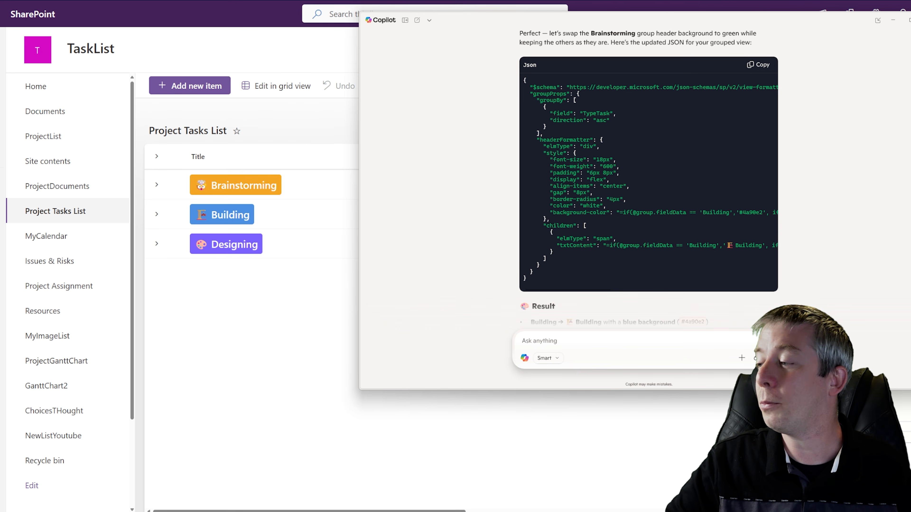
left_click(829, 402)
key("ctrl+a")
key("ctrl+v")
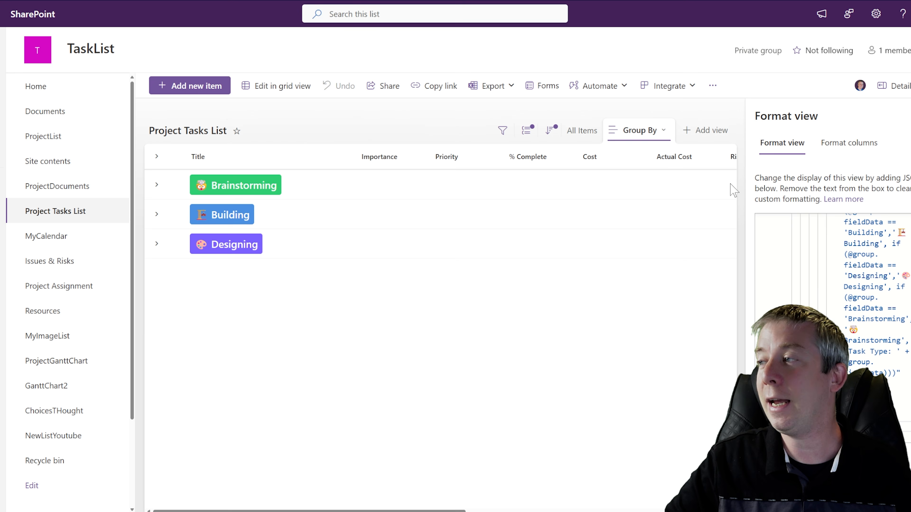
left_click(903, 115)
Expand and collapse the task groups to check the recolored headers above their tasks.
left_click(157, 184)
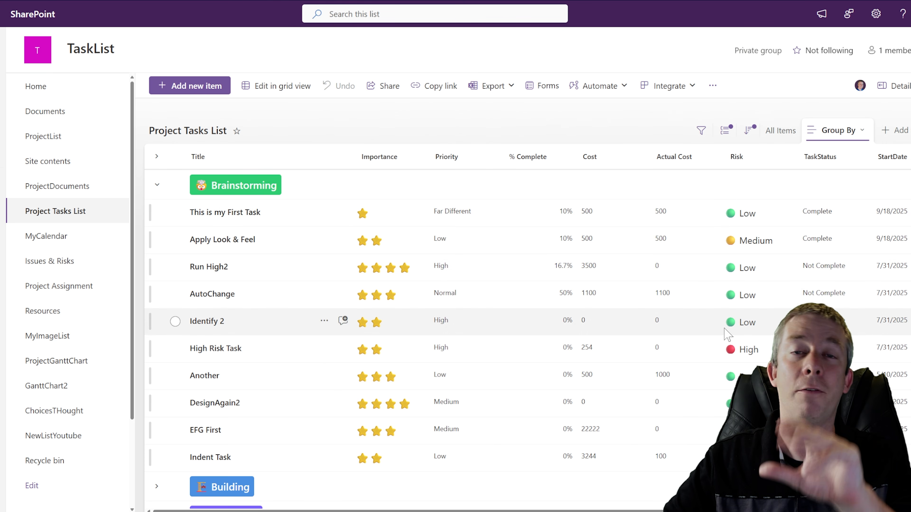
left_click(151, 185)
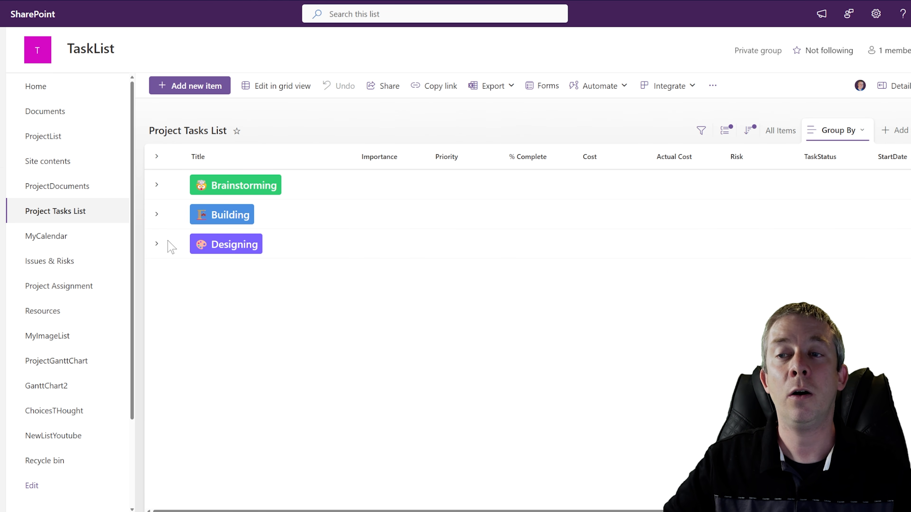
left_click(157, 214)
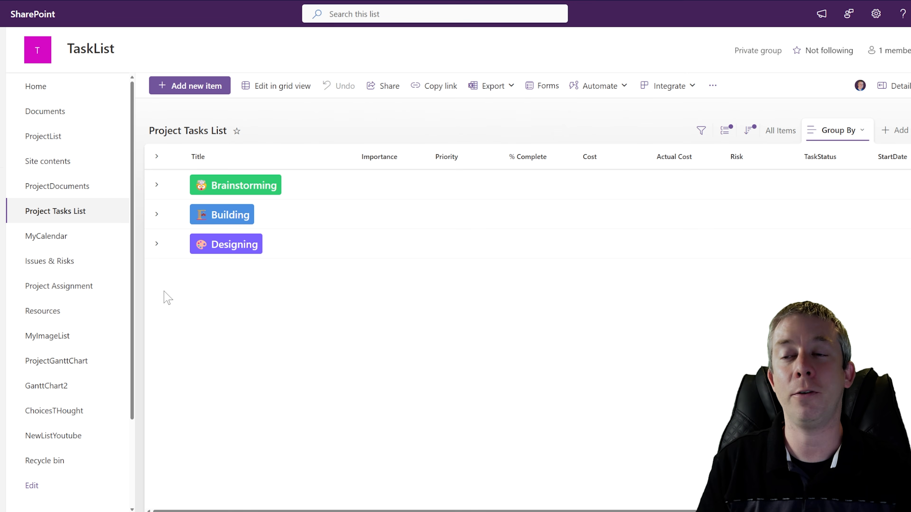
left_click(157, 185)
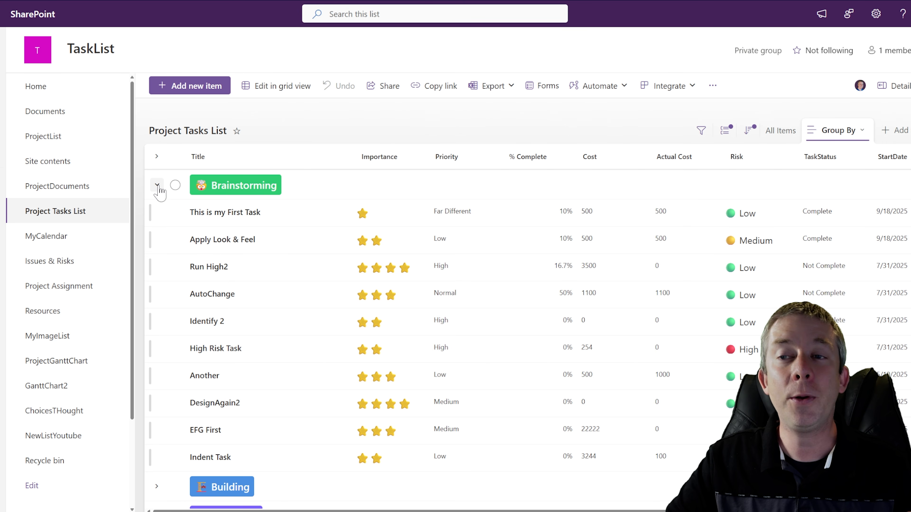
left_click(157, 185)
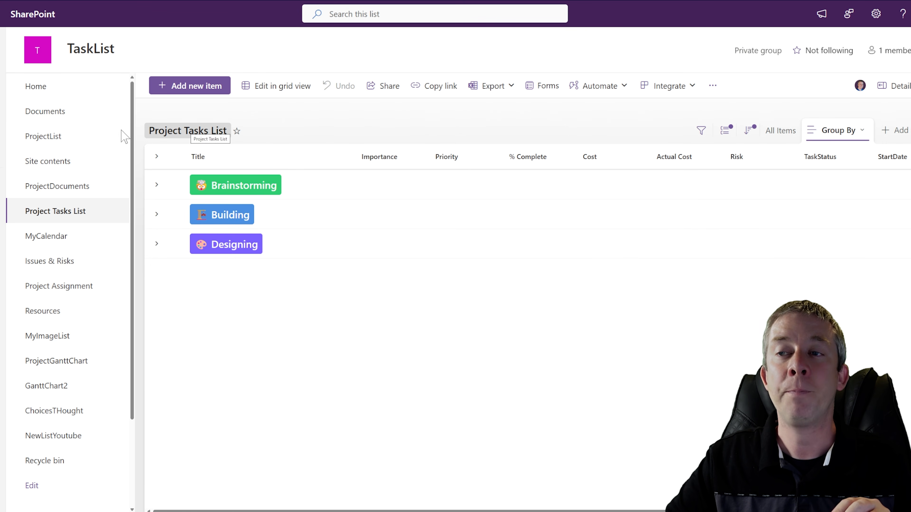
Open the Project Tasks List's name settings and bring up the emoji picker at the start of the name.
left_click(193, 130)
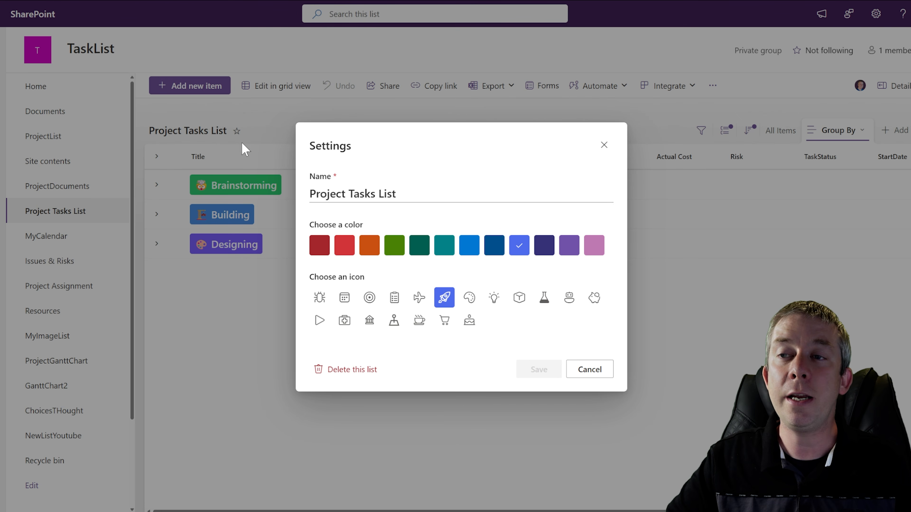
left_click(310, 194)
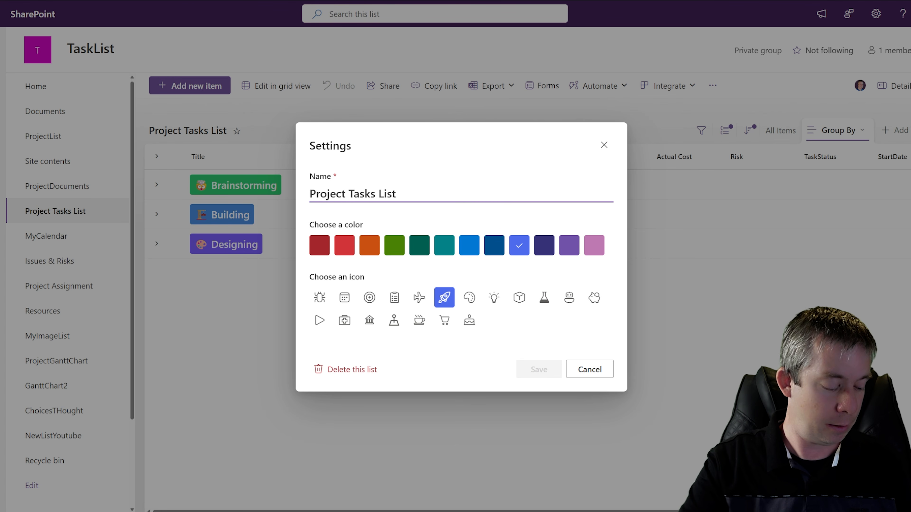
key("super+period")
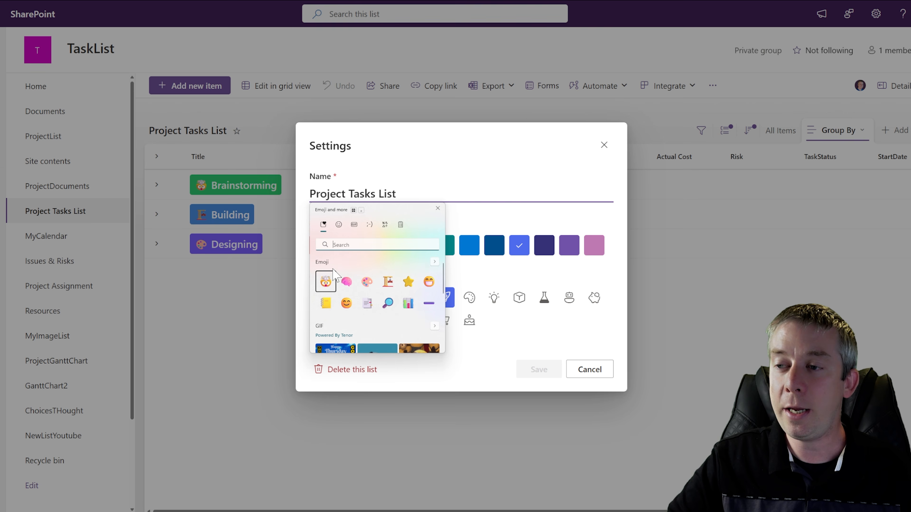
type("proje")
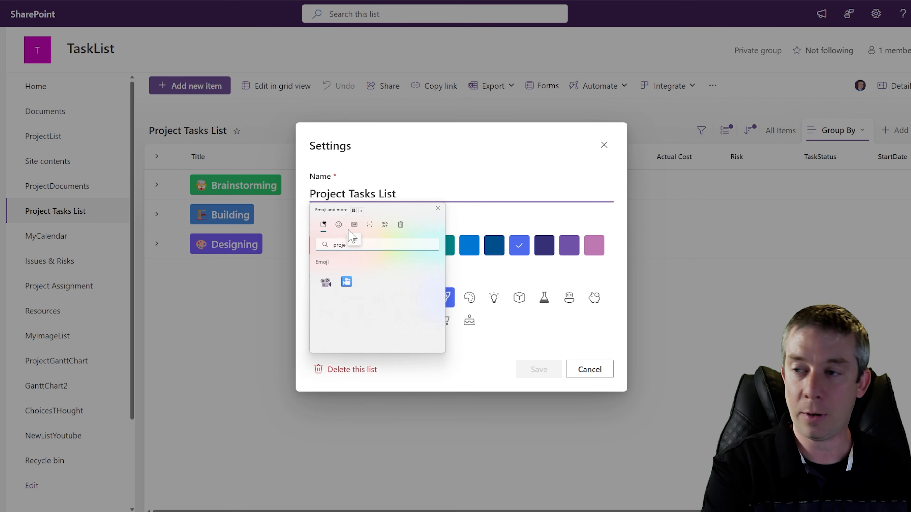
type("ct")
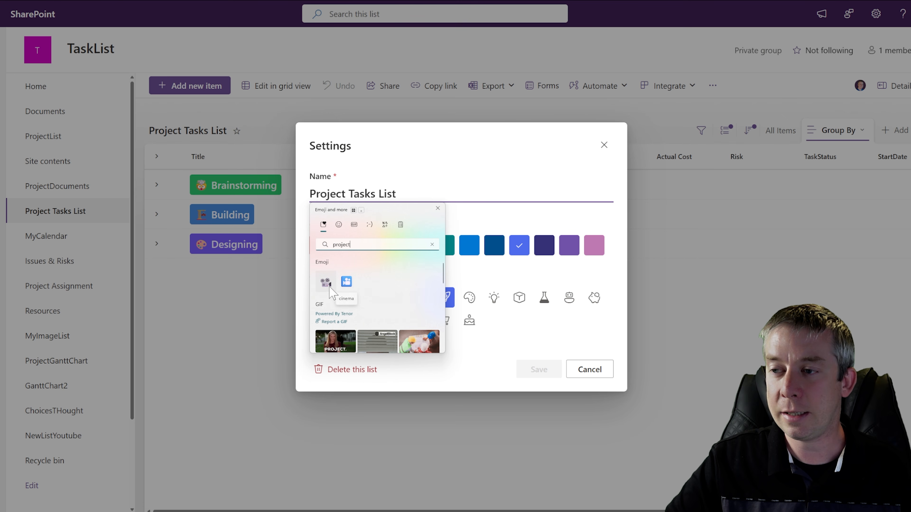
key("BackSpace")
key("BackSpace")
key("BackSpace")
key("BackSpace")
key("BackSpace")
key("BackSpace")
key("BackSpace")
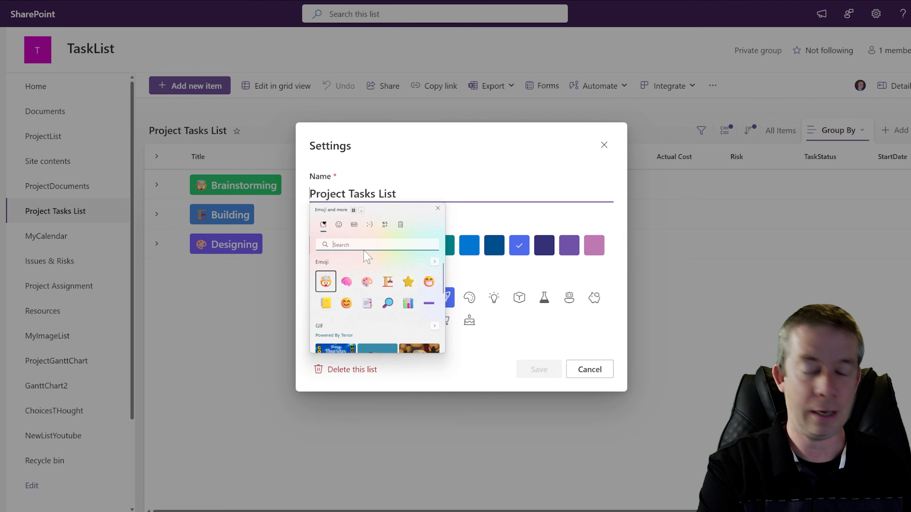
Search the emojis for "paper", insert the page emoji before "Project Tasks List" and save the list name.
type("paper")
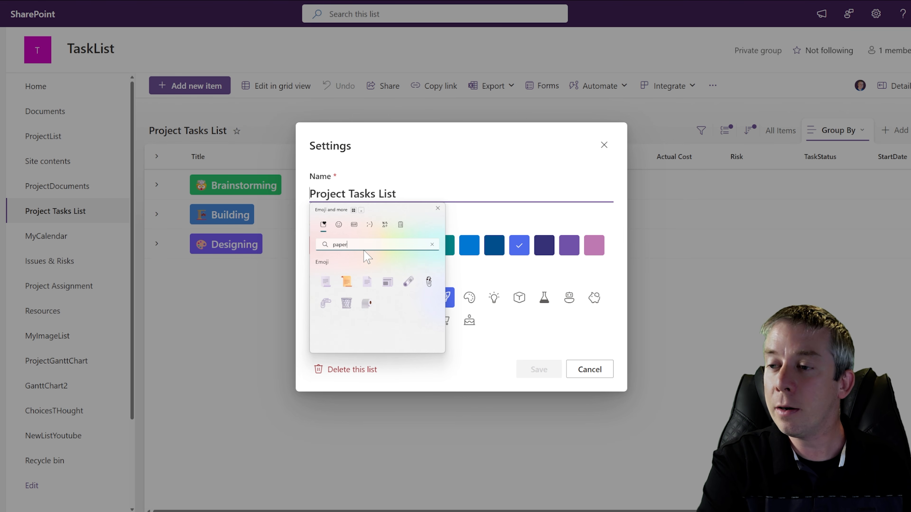
left_click(326, 281)
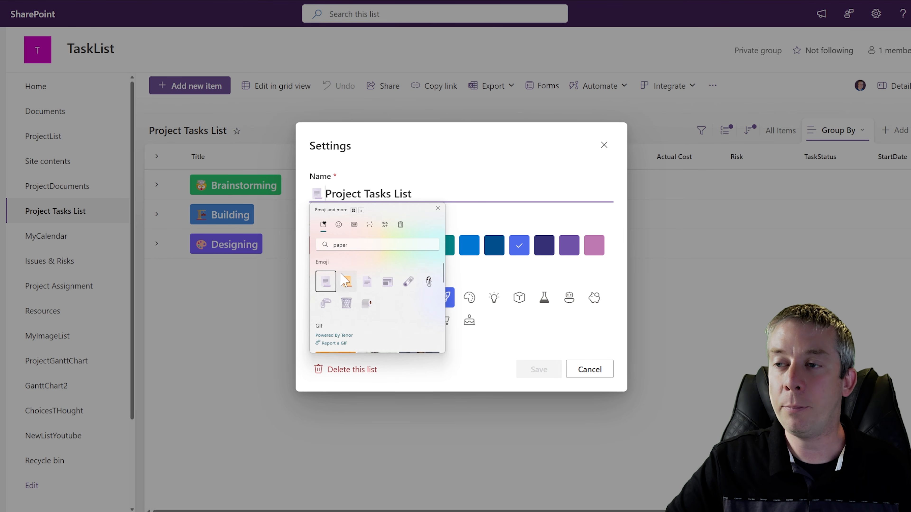
left_click(484, 379)
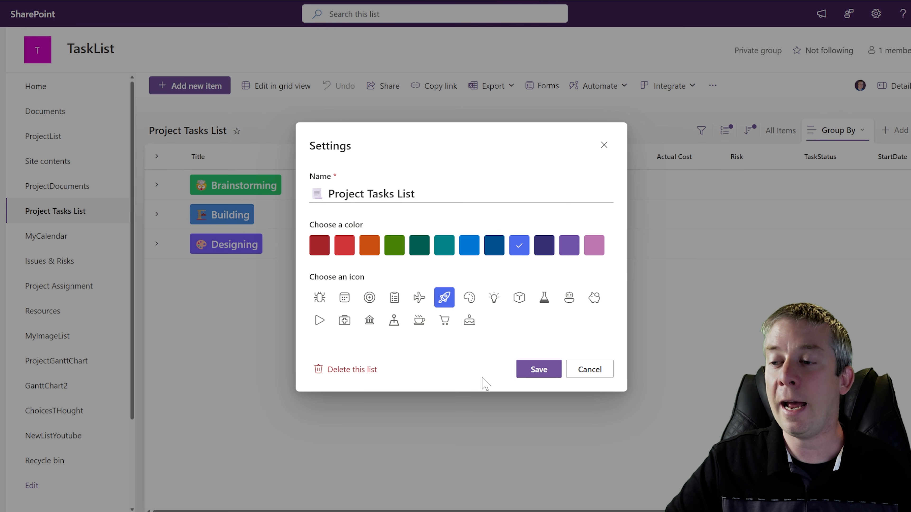
left_click(538, 369)
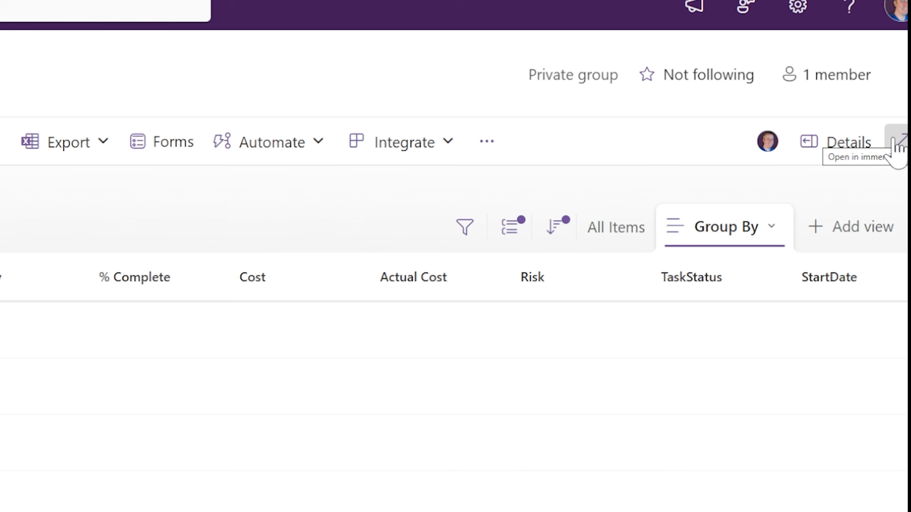
Open the list in immersive mode and look through its Integrate and Automate options.
left_click(896, 148)
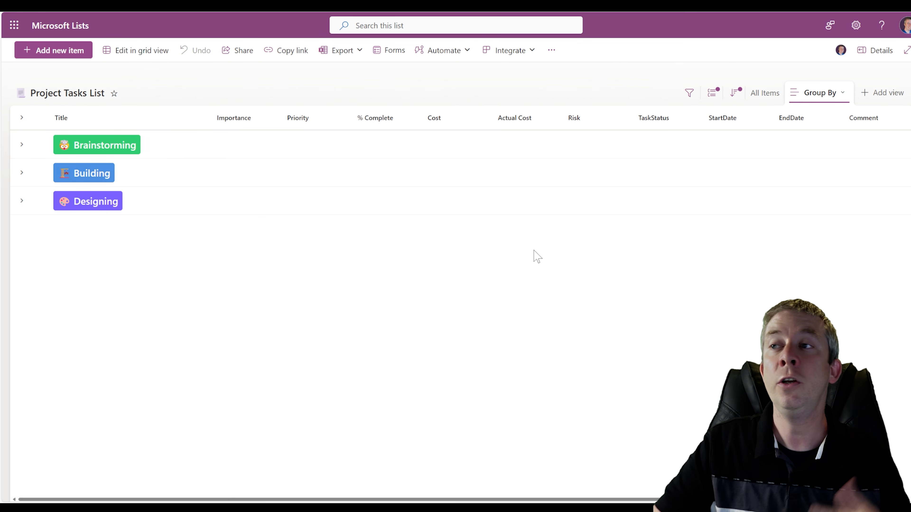
left_click(520, 52)
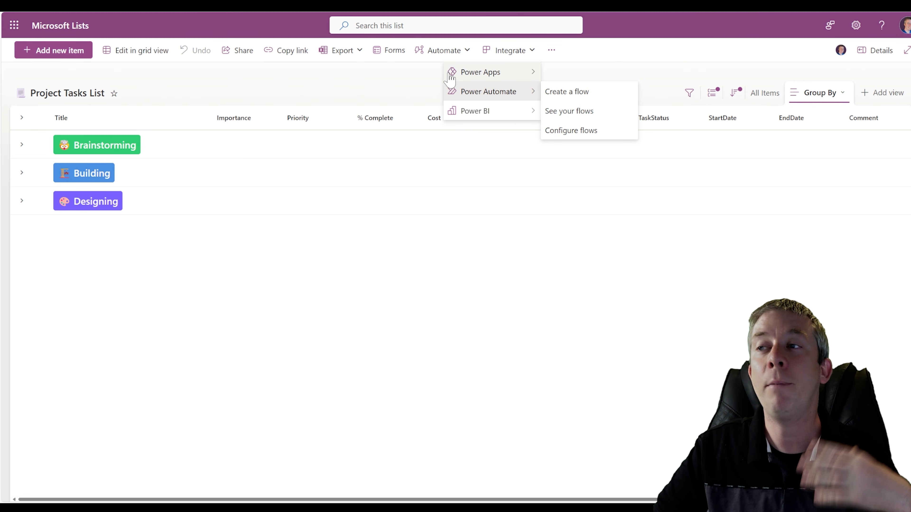
left_click(444, 50)
mouse_move(458, 112)
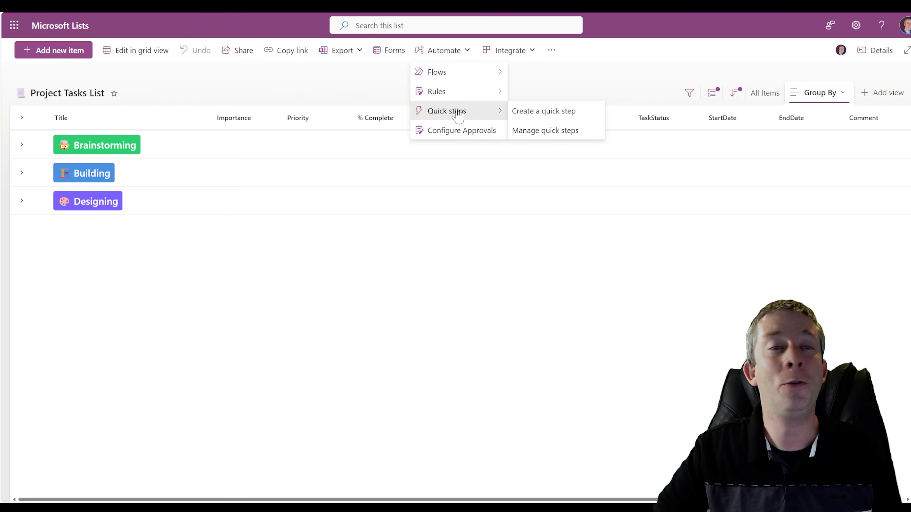
mouse_move(460, 96)
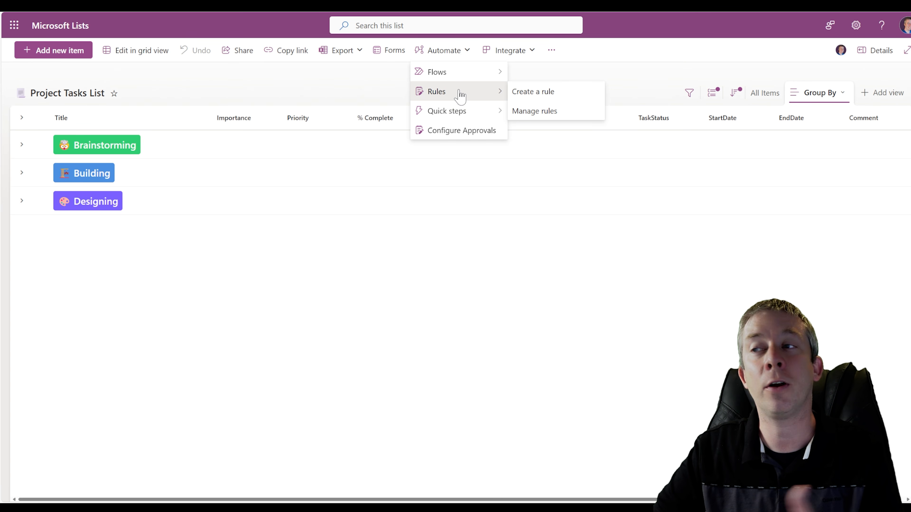
Leave the automation options and switch the list to the All Items view.
left_click(218, 84)
left_click(764, 94)
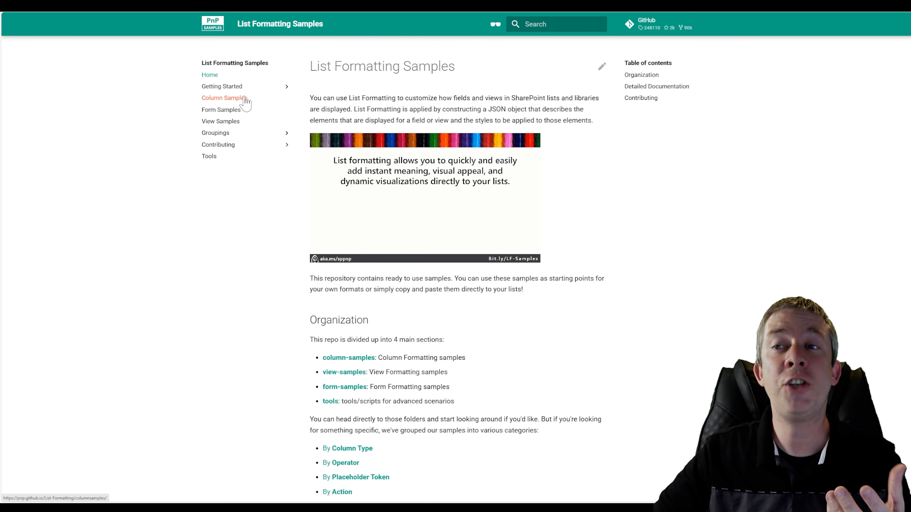
Browse the PnP column formatting samples and examine the Data Bar sample's page.
left_click(240, 102)
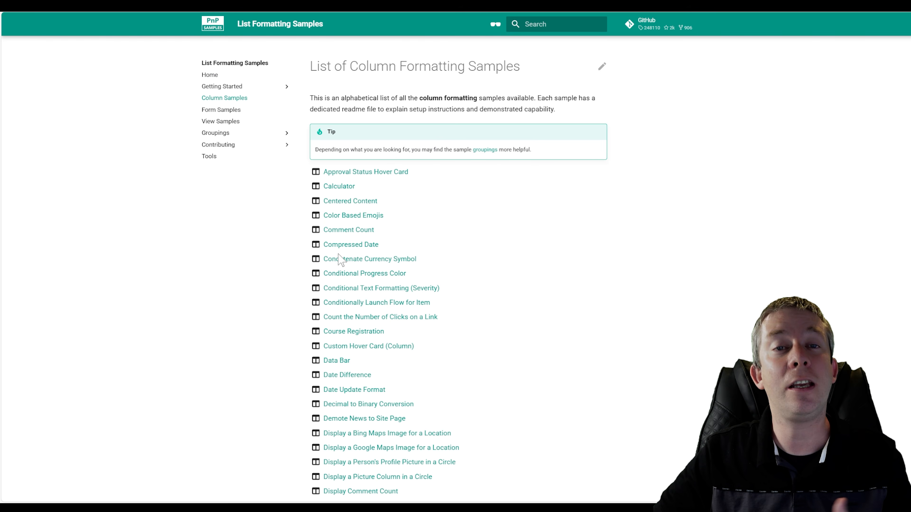
scroll(343, 258, "down", 5)
left_click(329, 197)
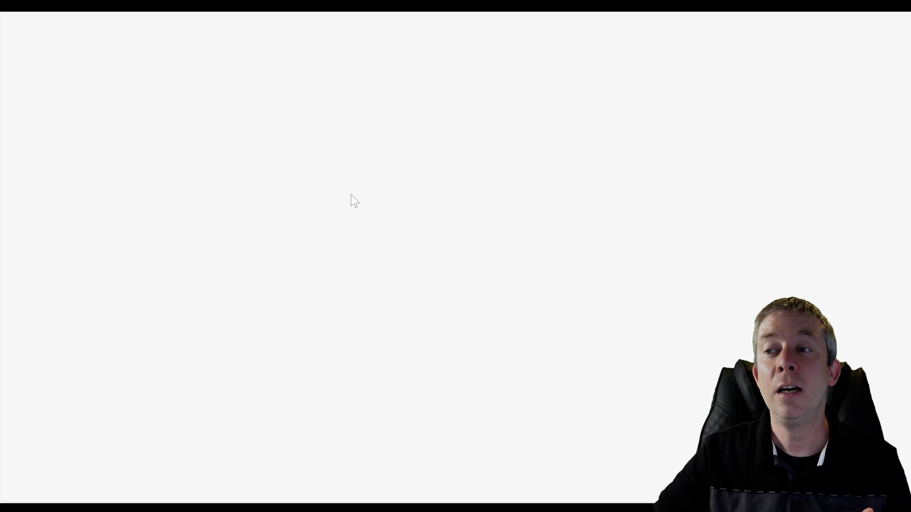
scroll(418, 235, "down", 3)
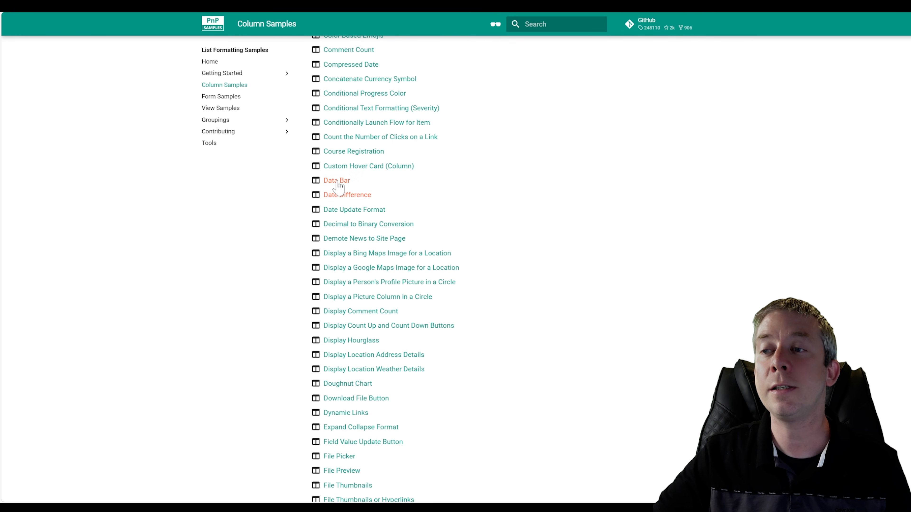
left_click(340, 182)
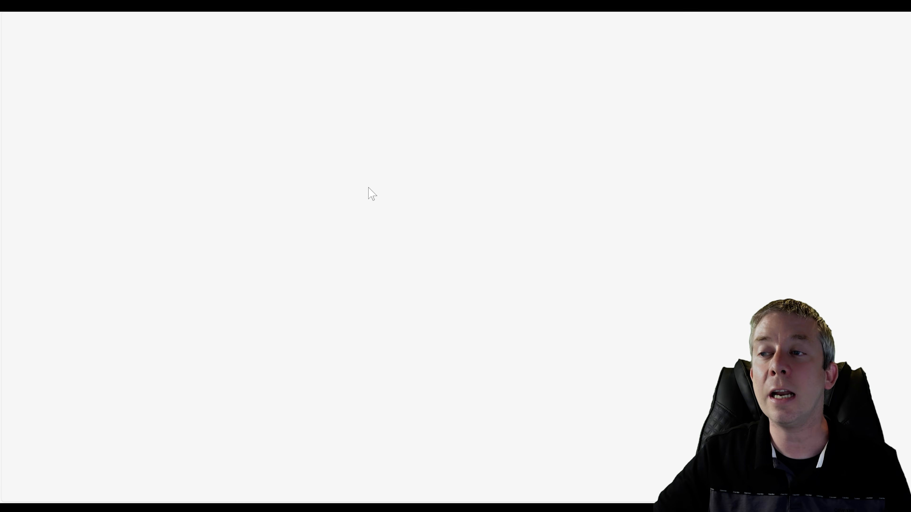
scroll(386, 250, "down", 5)
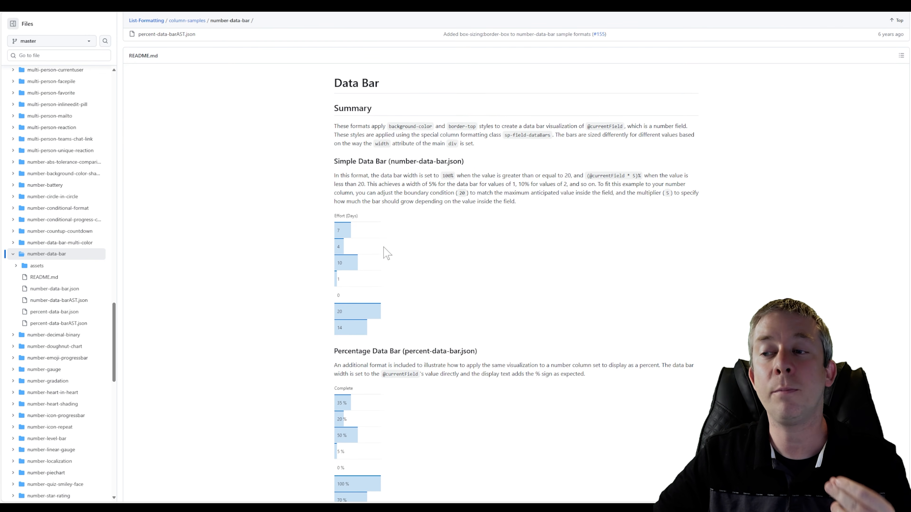
key("alt+Left")
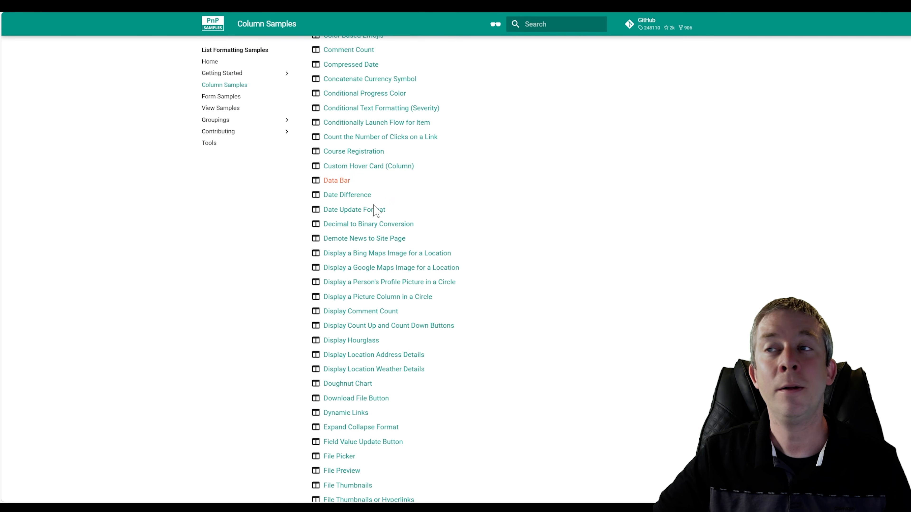
Examine the Doughnut Chart column sample, then go back to the list of column formatting samples.
scroll(379, 285, "down", 3)
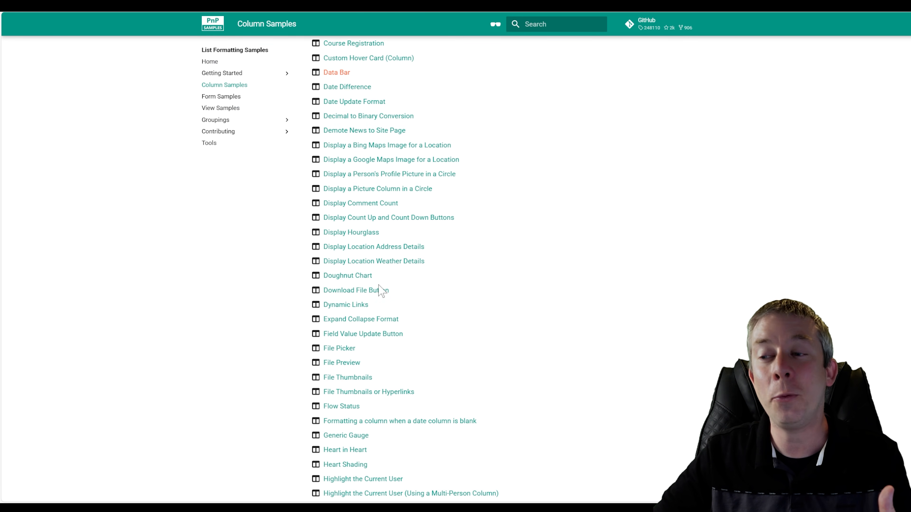
left_click(353, 275)
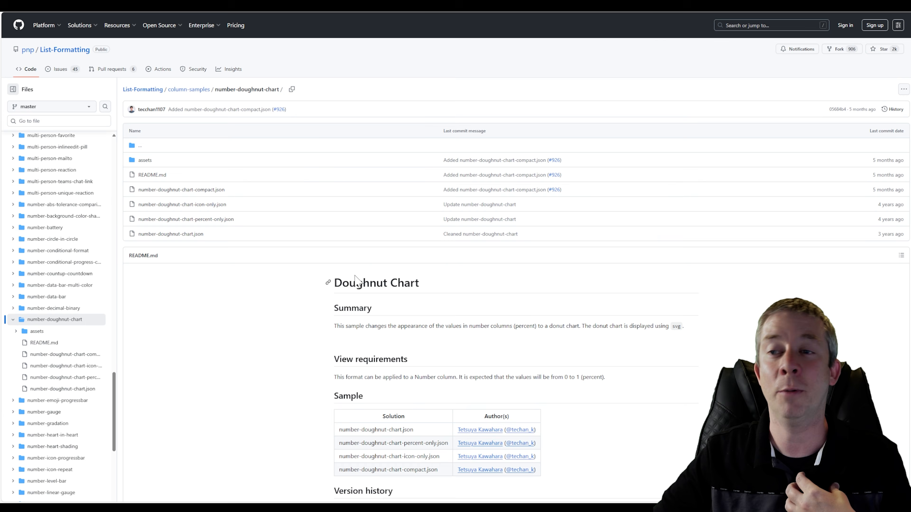
scroll(357, 273, "down", 5)
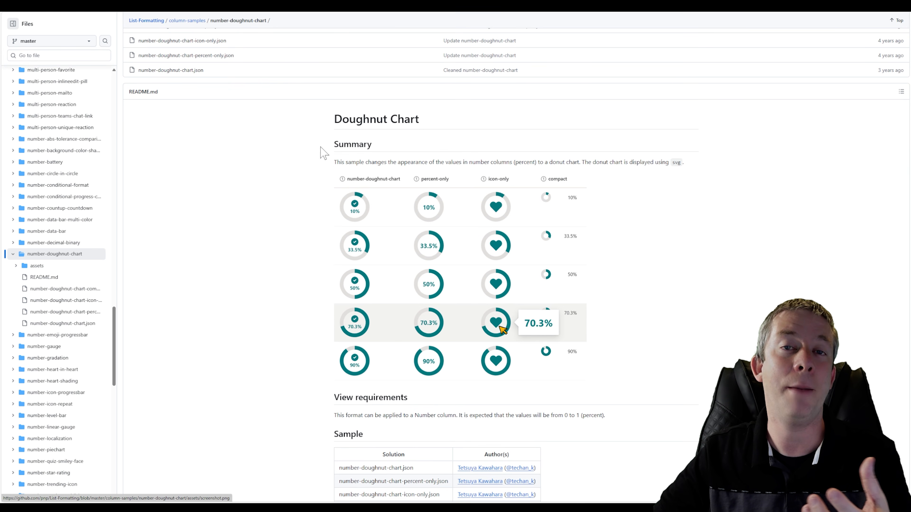
left_click(199, 41)
scroll(456, 273, "down", 2)
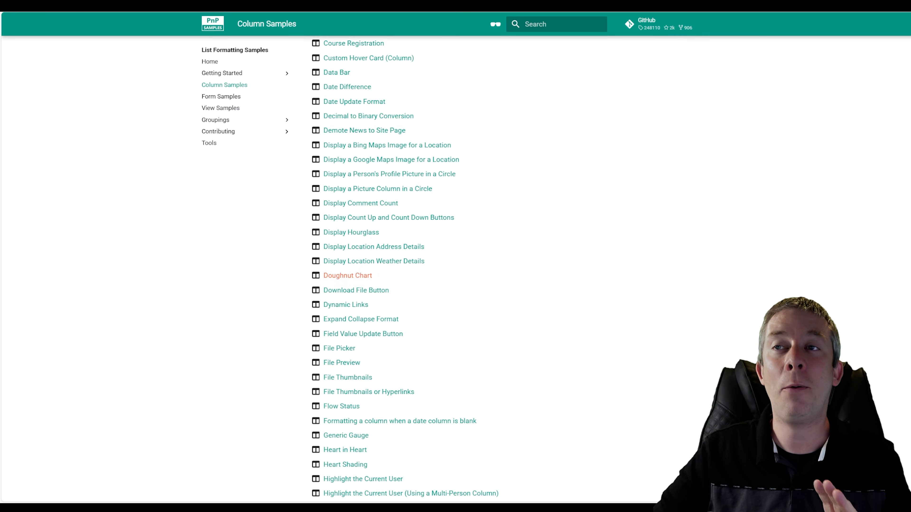
scroll(240, 202, "up", 10)
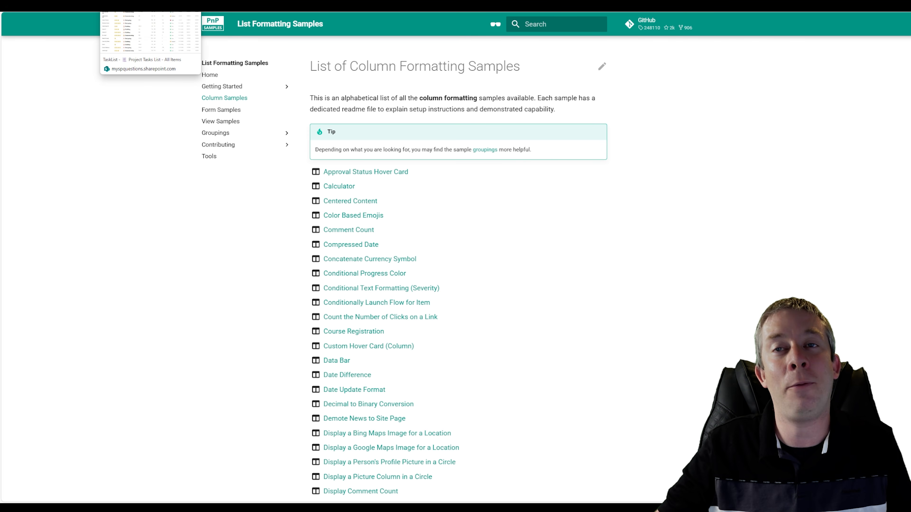
Switch back to the Project Tasks List and look at its Power Automate and Power Apps integration options.
left_click(143, 2)
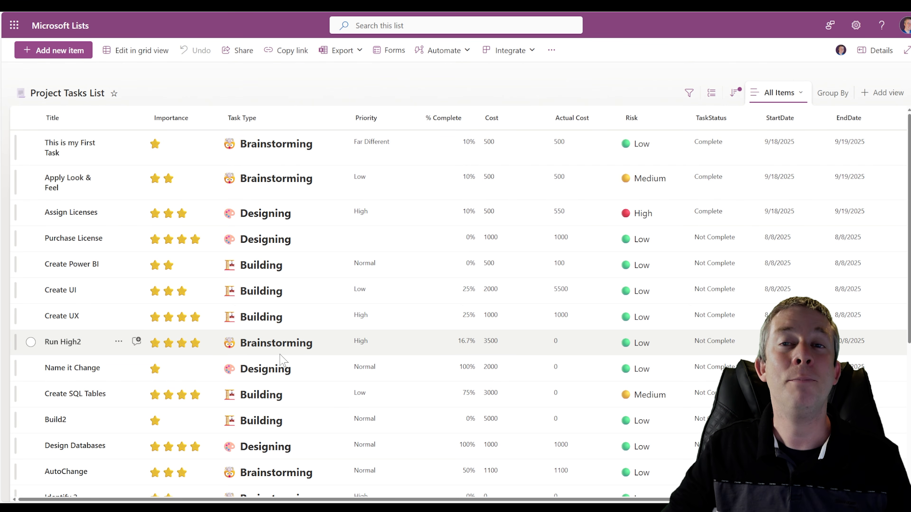
left_click(509, 50)
mouse_move(491, 92)
mouse_move(496, 77)
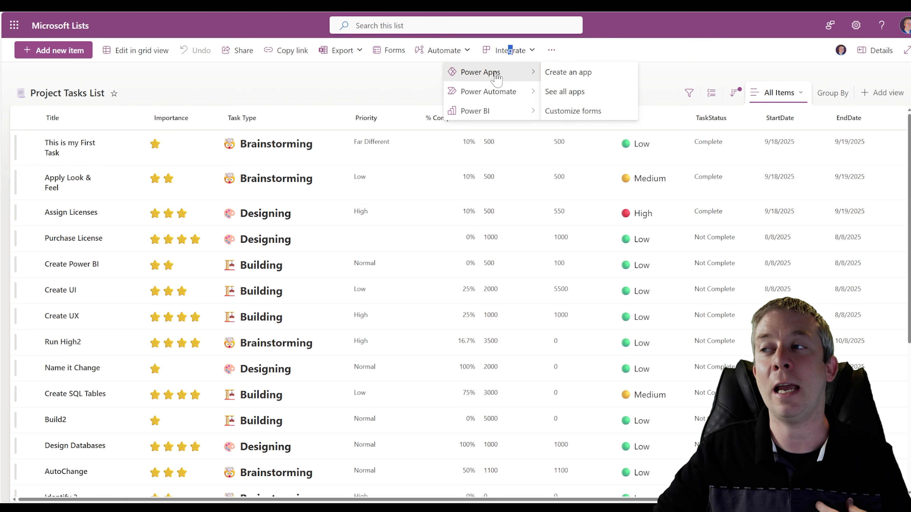